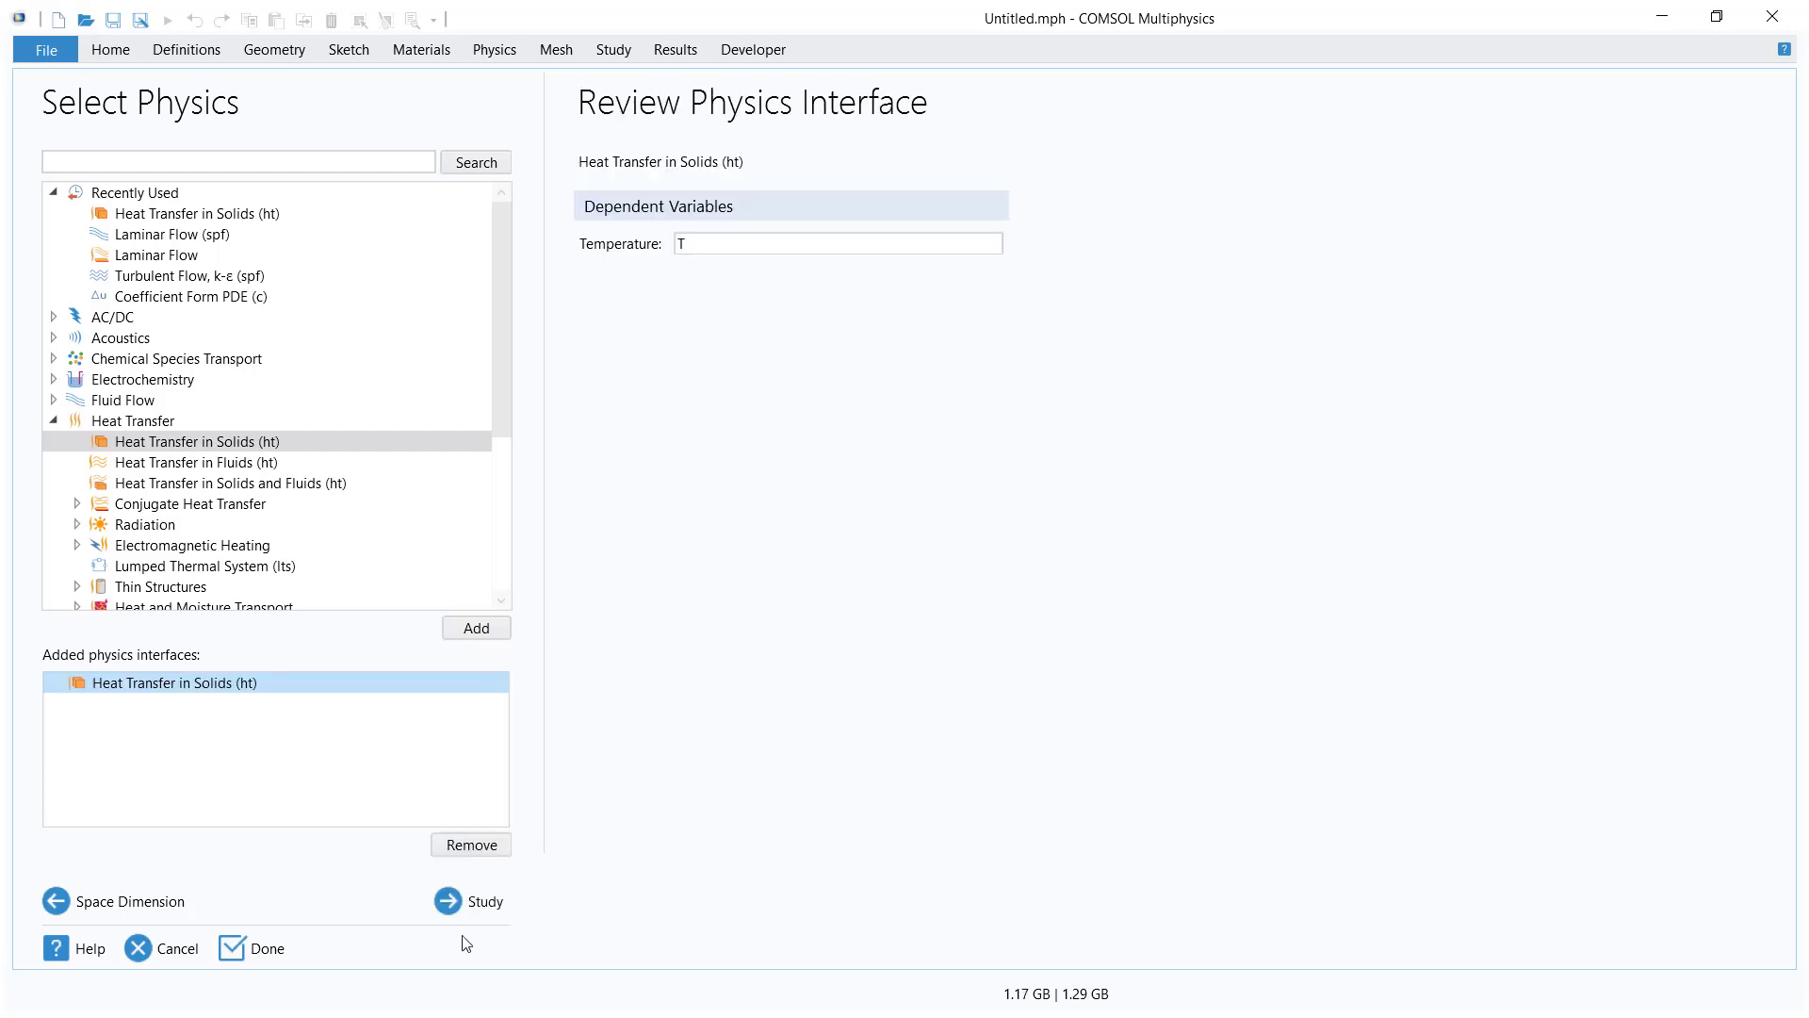
# Add a Time Dependent study for the heat transfer physics and finish the model setup.
pyautogui.click(462, 901)
pyautogui.click(156, 205)
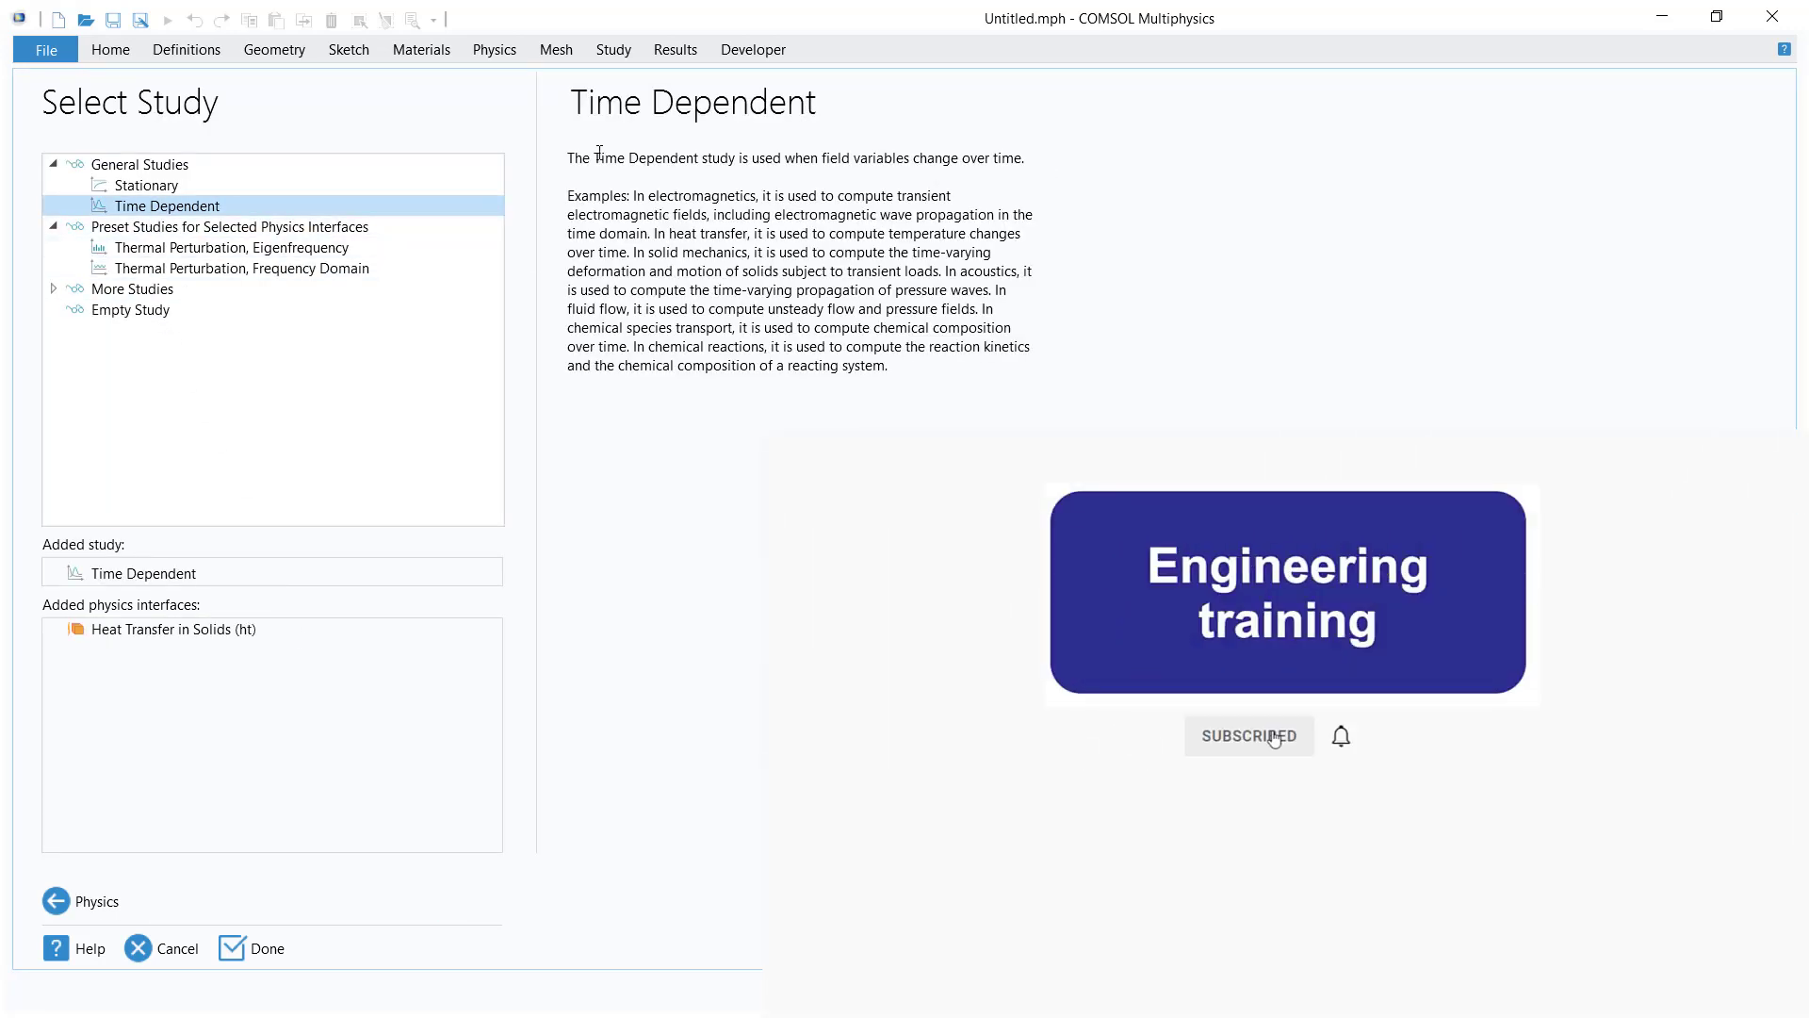
pyautogui.moveTo(572, 157); pyautogui.dragTo(1026, 157)
pyautogui.click(250, 948)
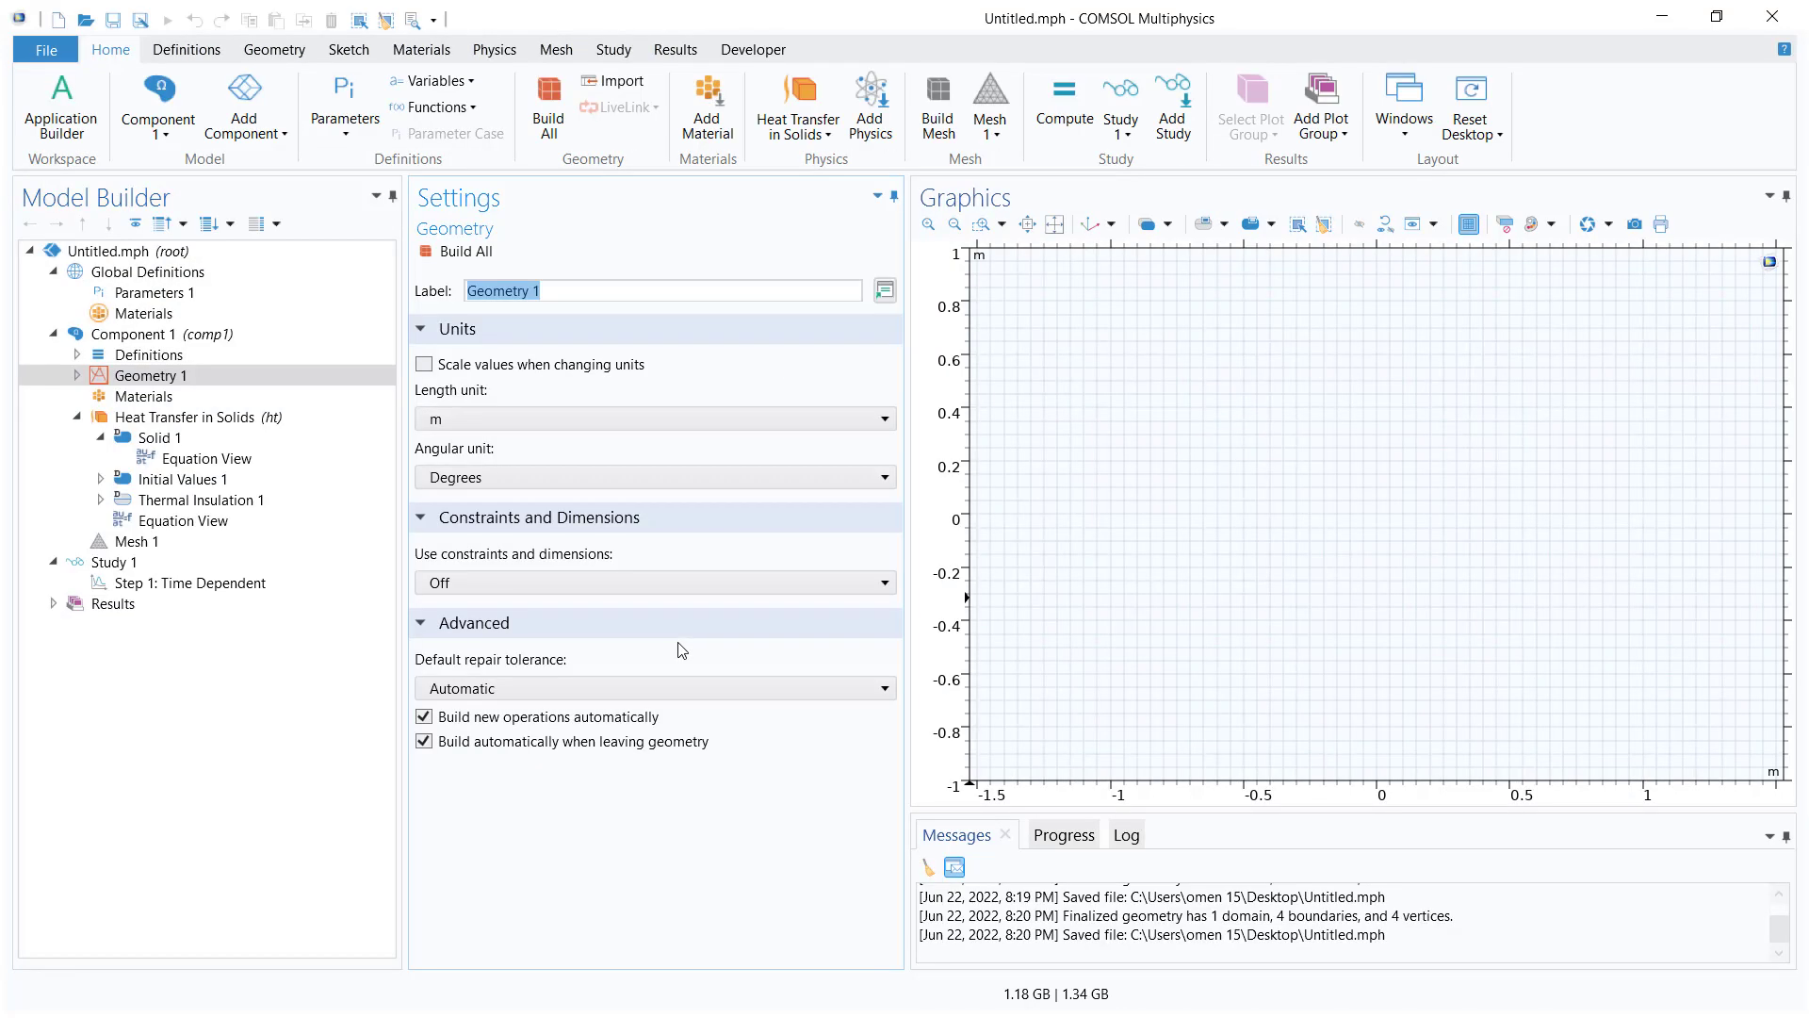
# Add a solid square with a 1 m side and its corner at the origin, and build it.
pyautogui.rightClick(236, 374)
pyautogui.click(335, 536)
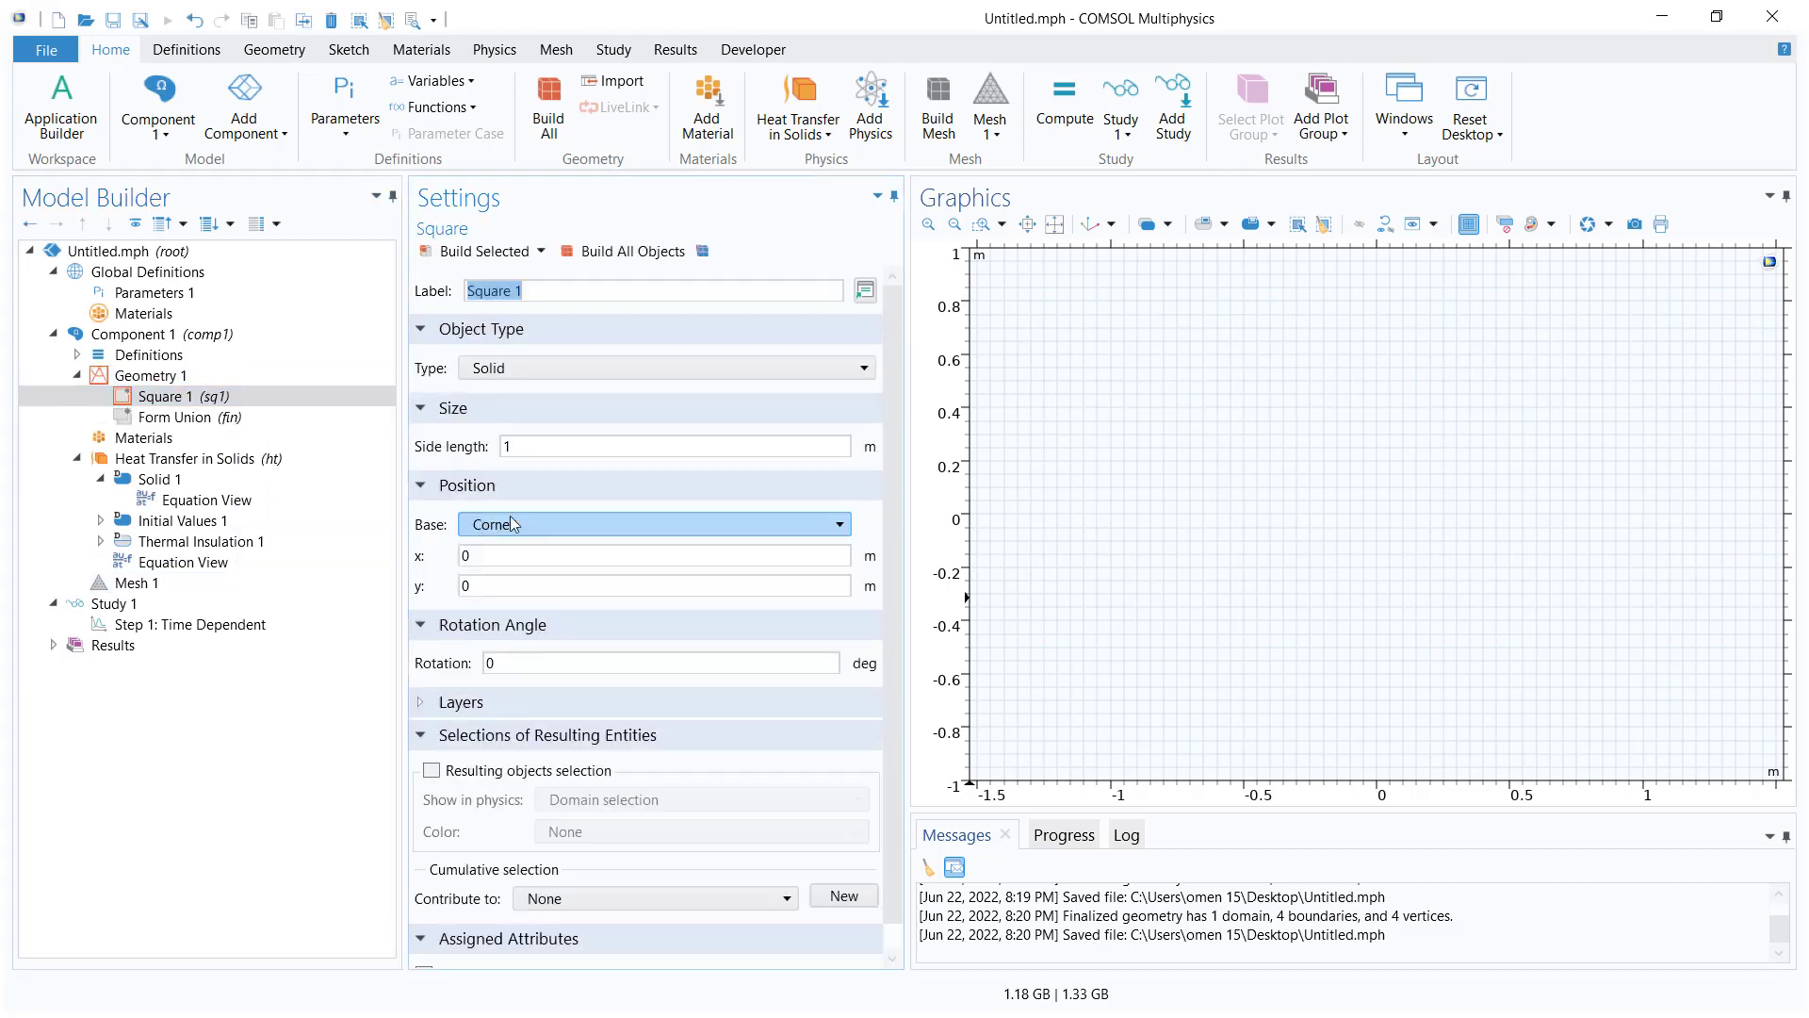
pyautogui.click(449, 255)
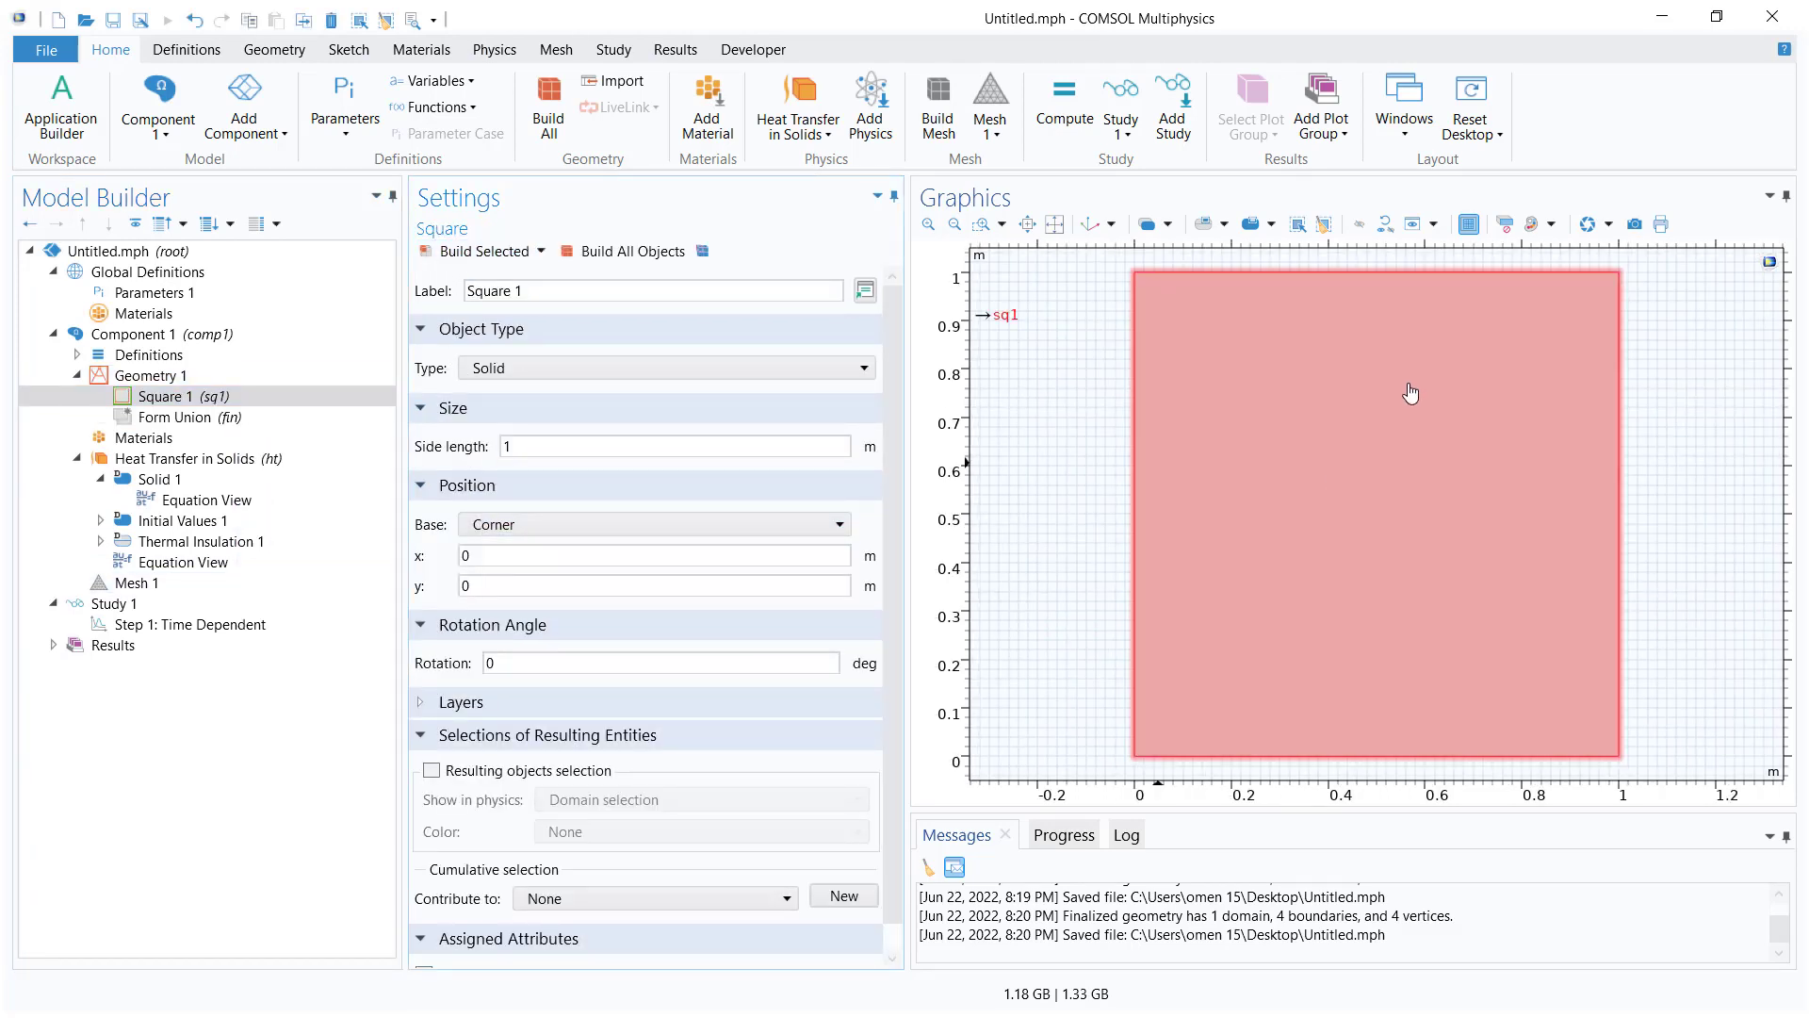
# Add Copper from the AC/DC material library to the component for the square domain, and close the material library.
pyautogui.click(143, 438)
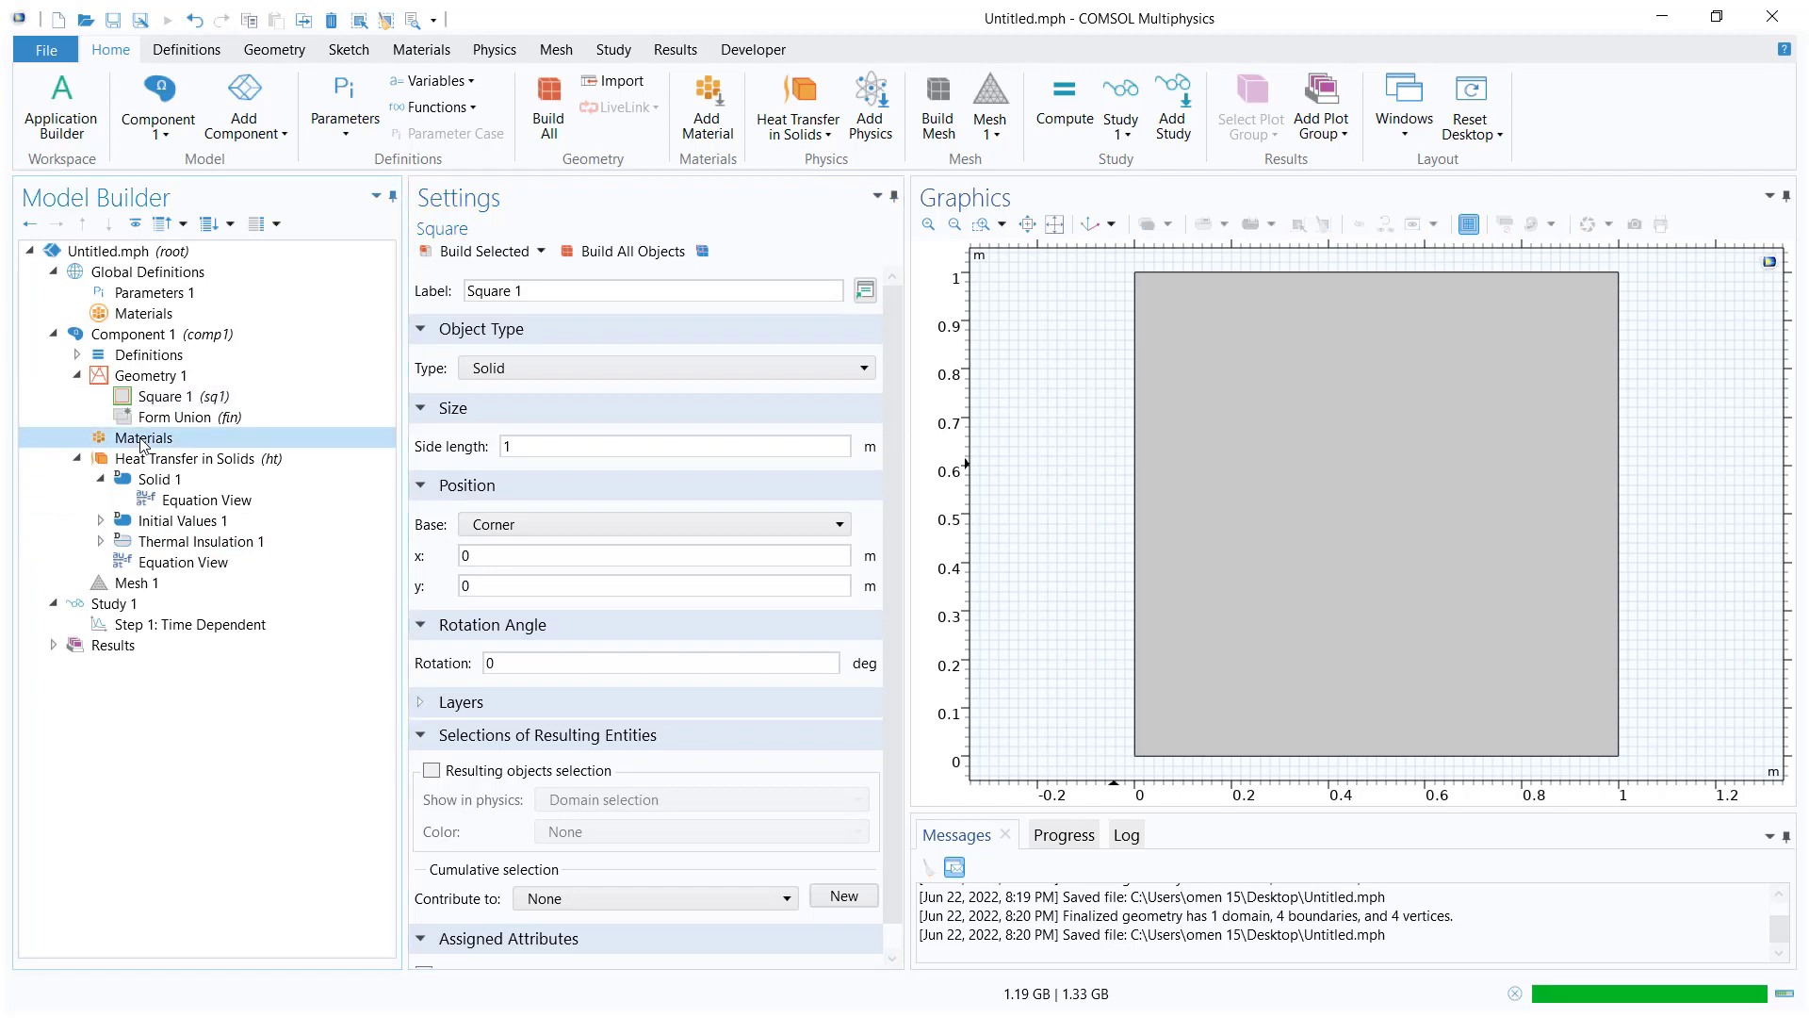
pyautogui.rightClick(143, 441)
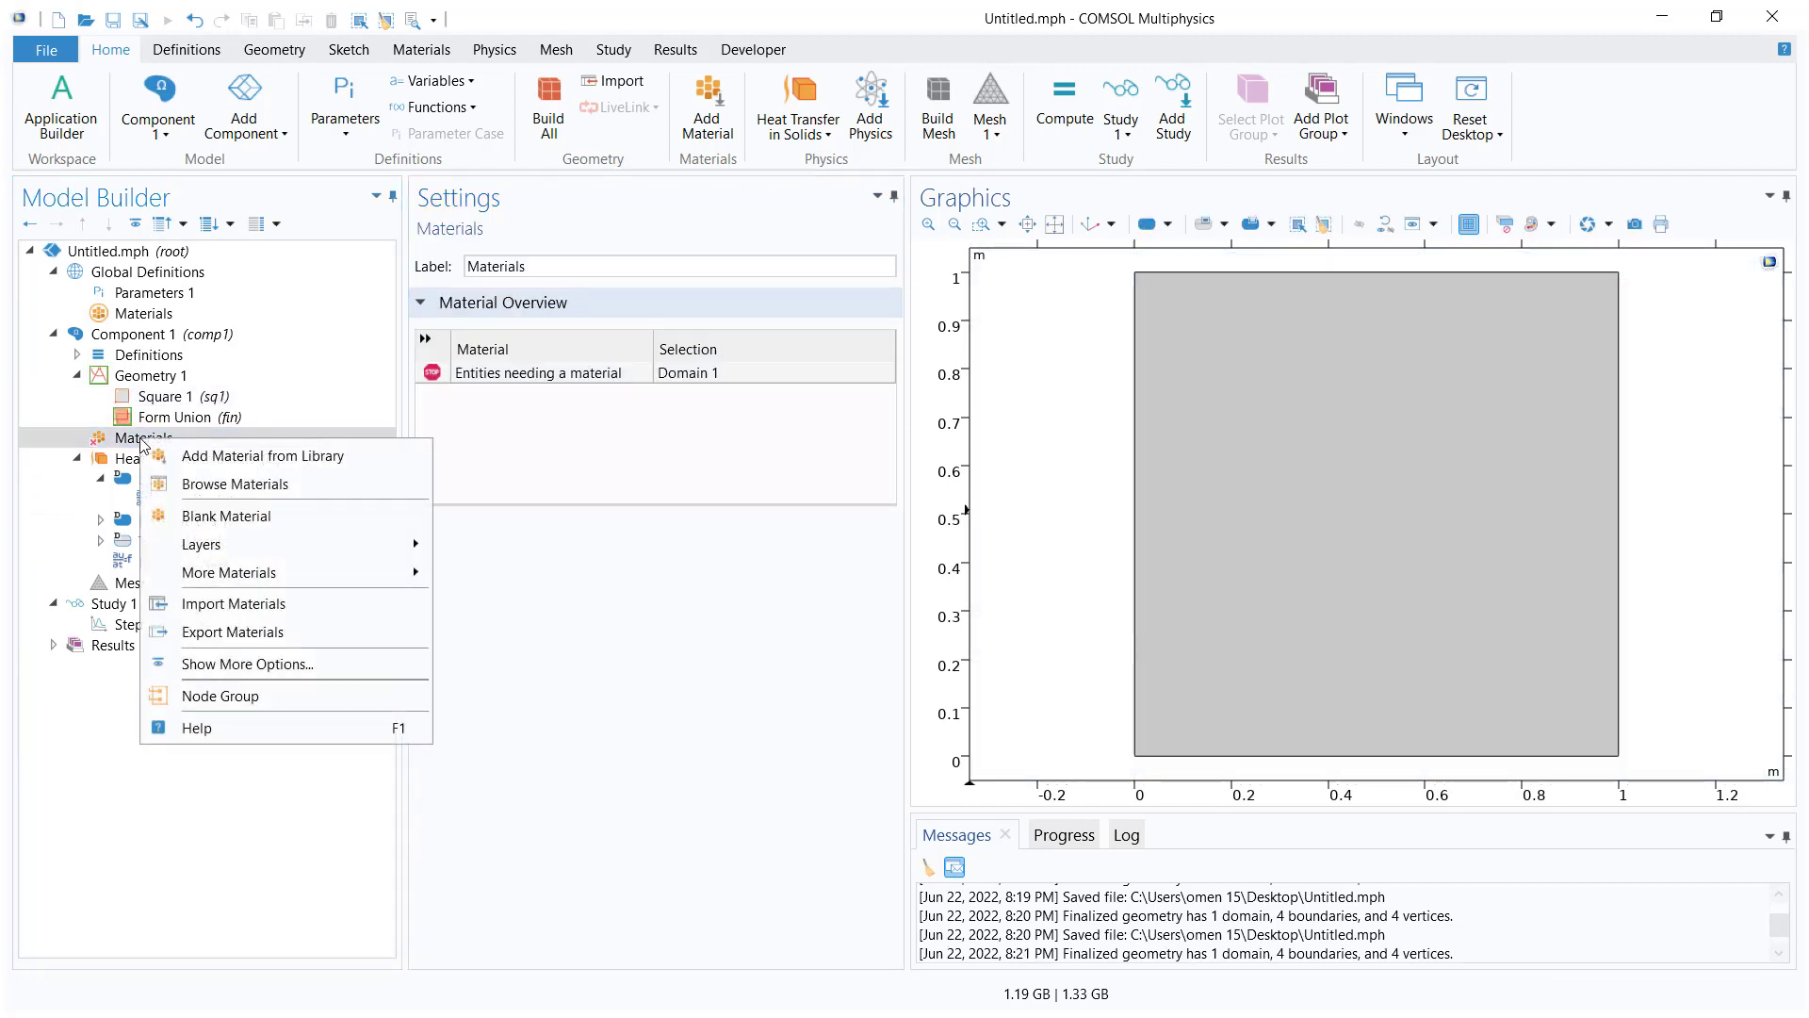
pyautogui.click(202, 460)
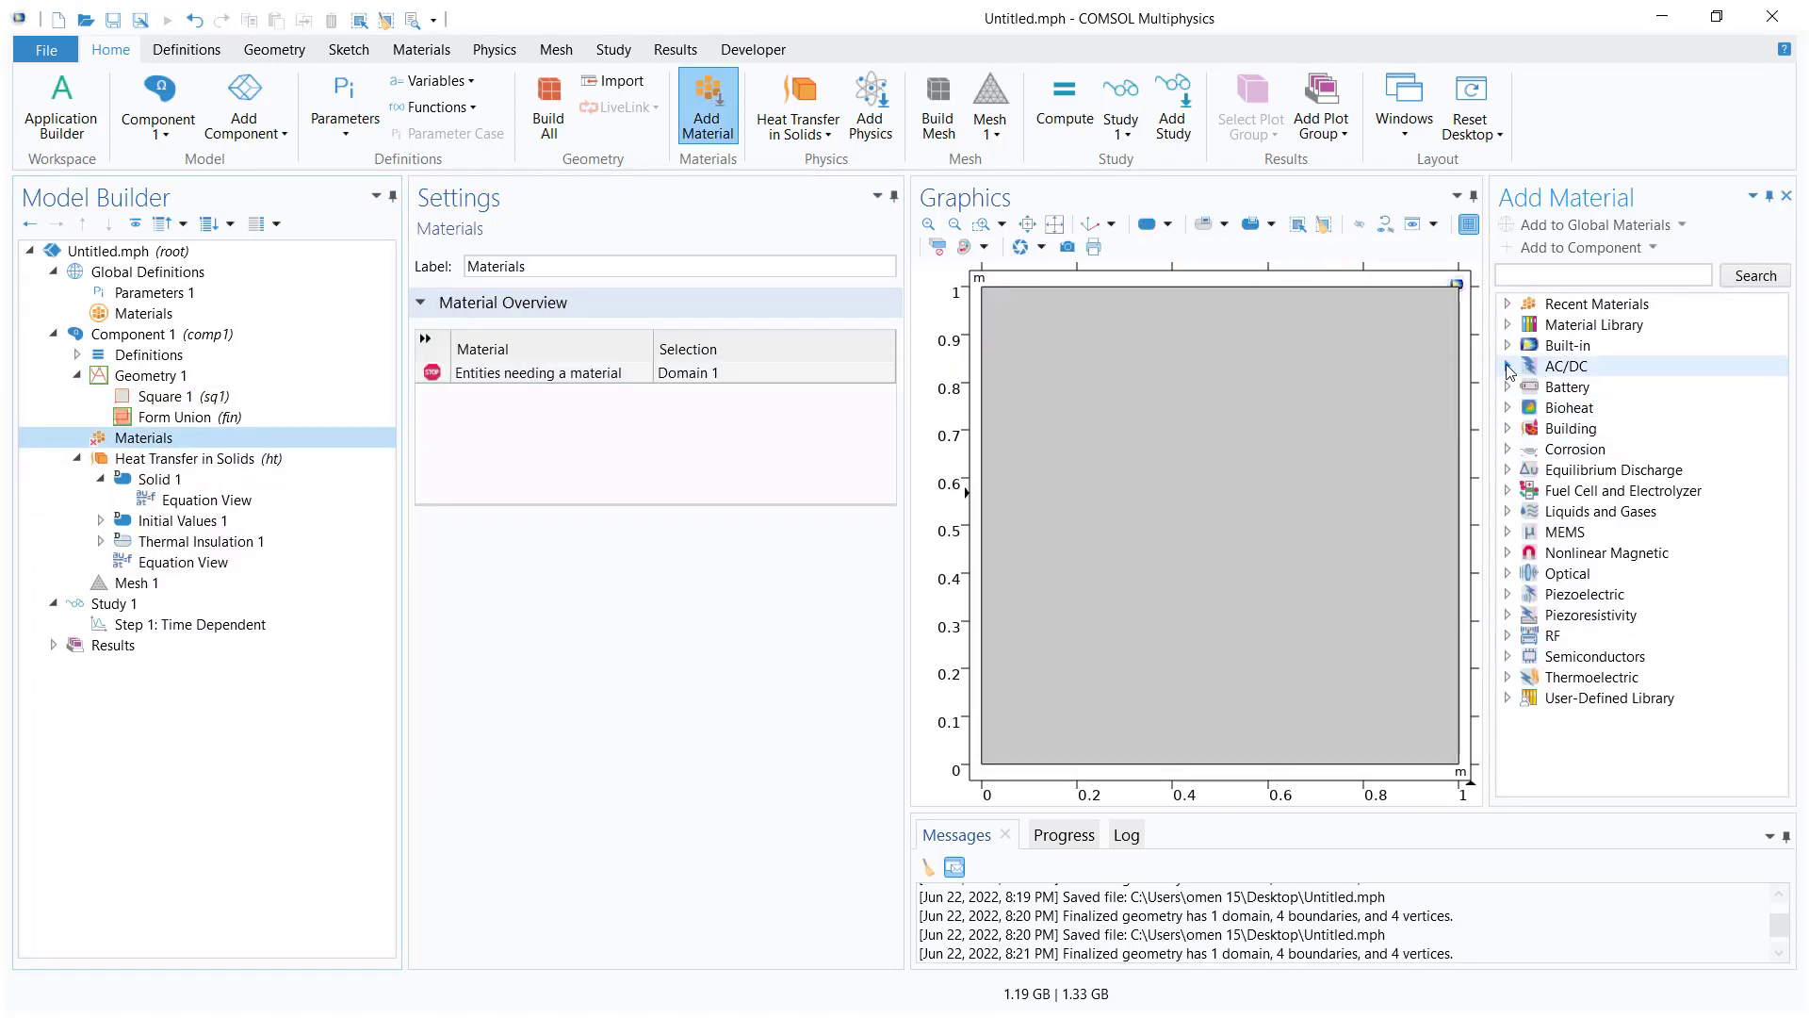
pyautogui.click(1509, 366)
pyautogui.click(1592, 431)
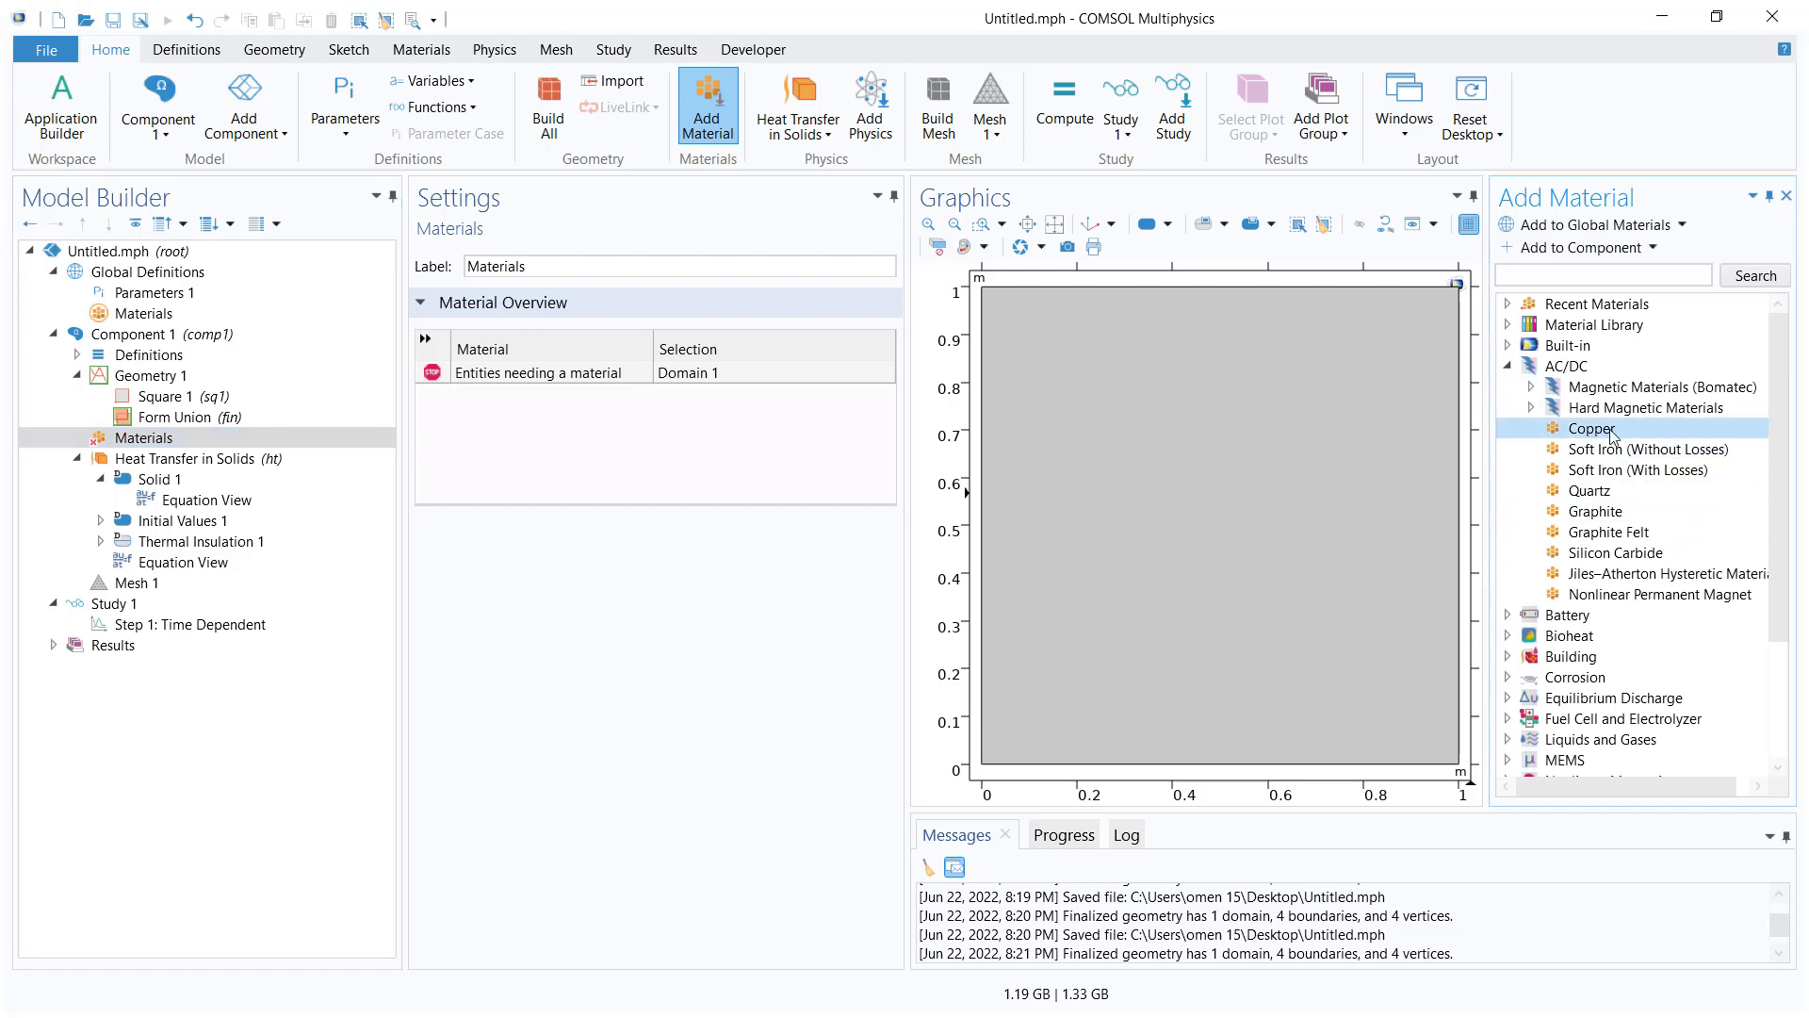
pyautogui.click(1621, 250)
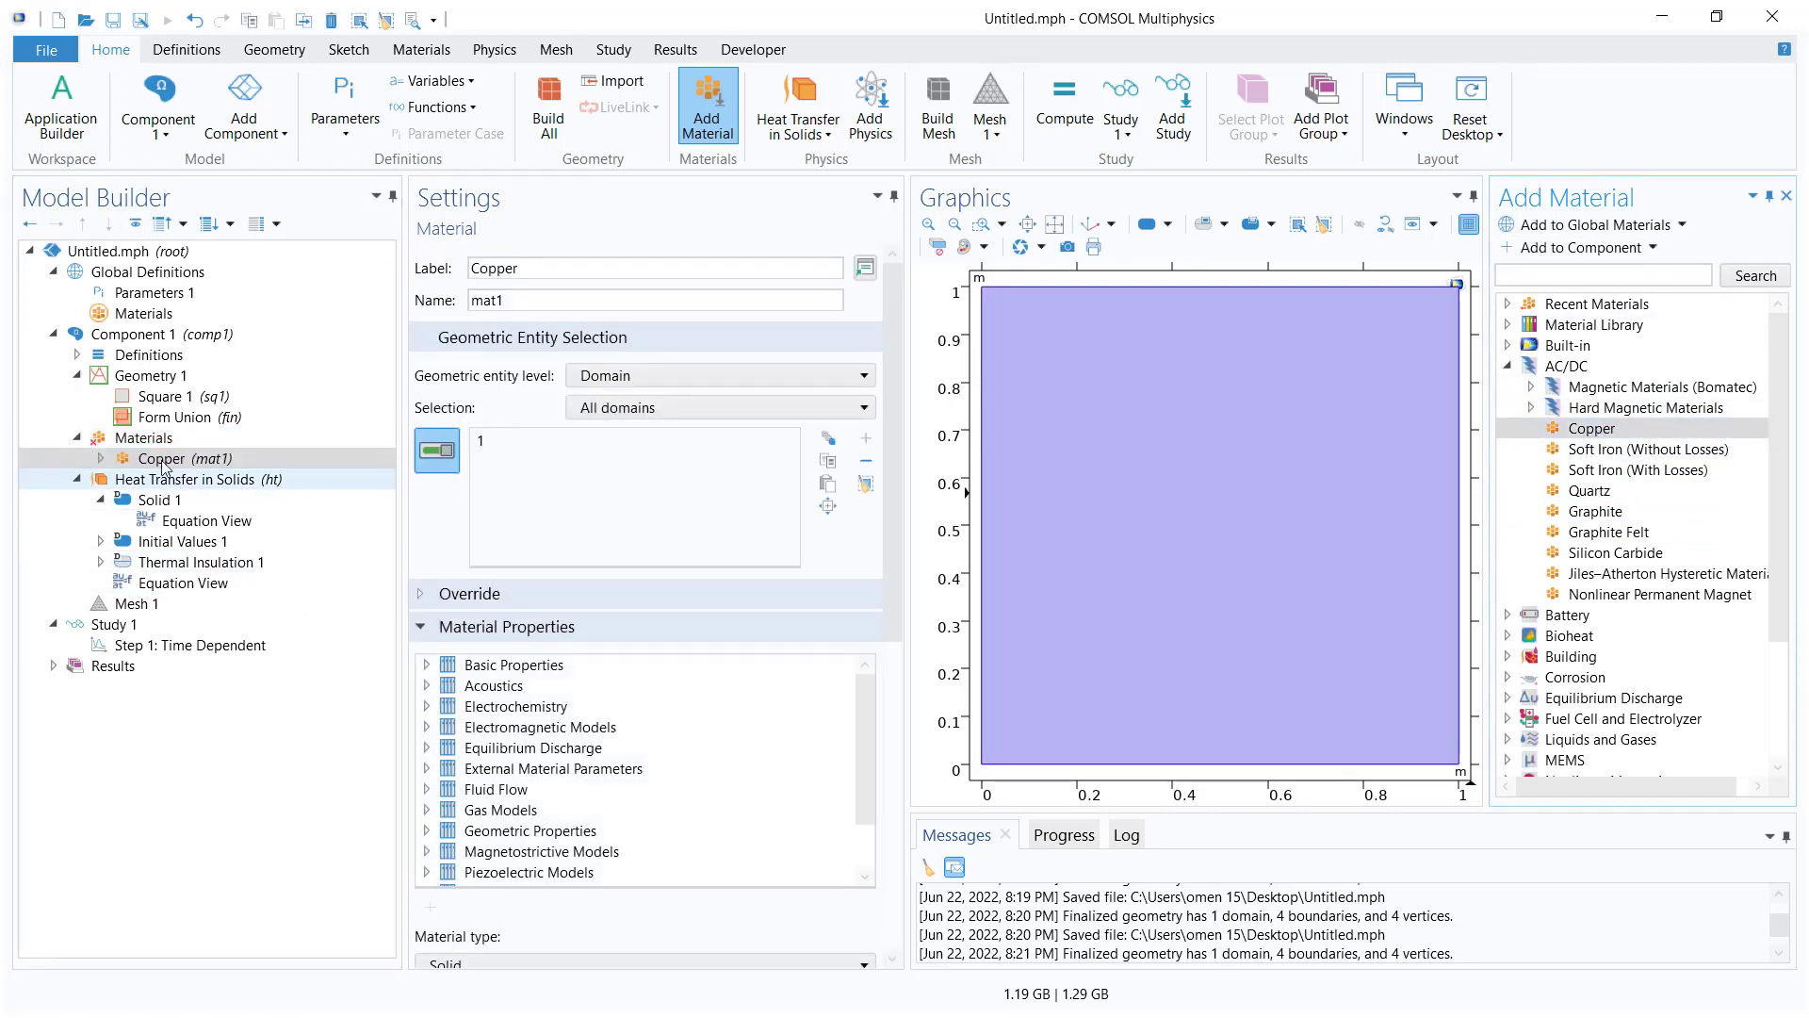
pyautogui.click(143, 438)
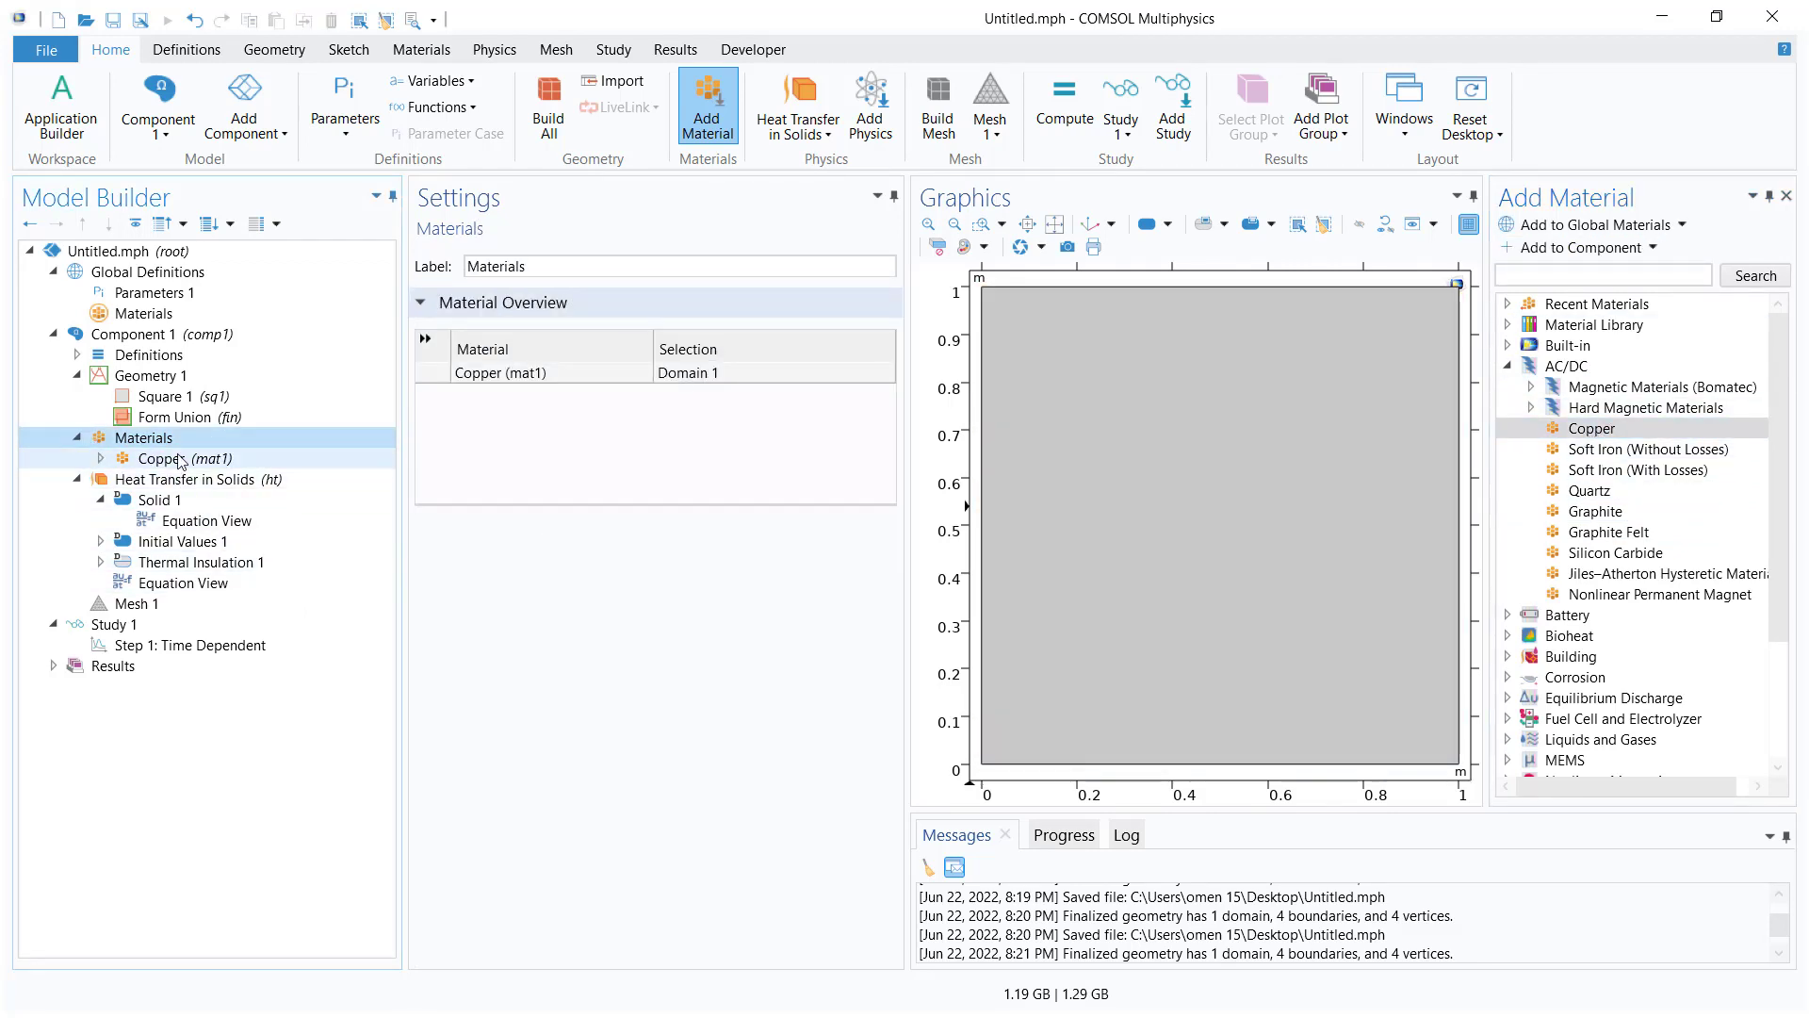
pyautogui.click(168, 459)
pyautogui.click(1786, 196)
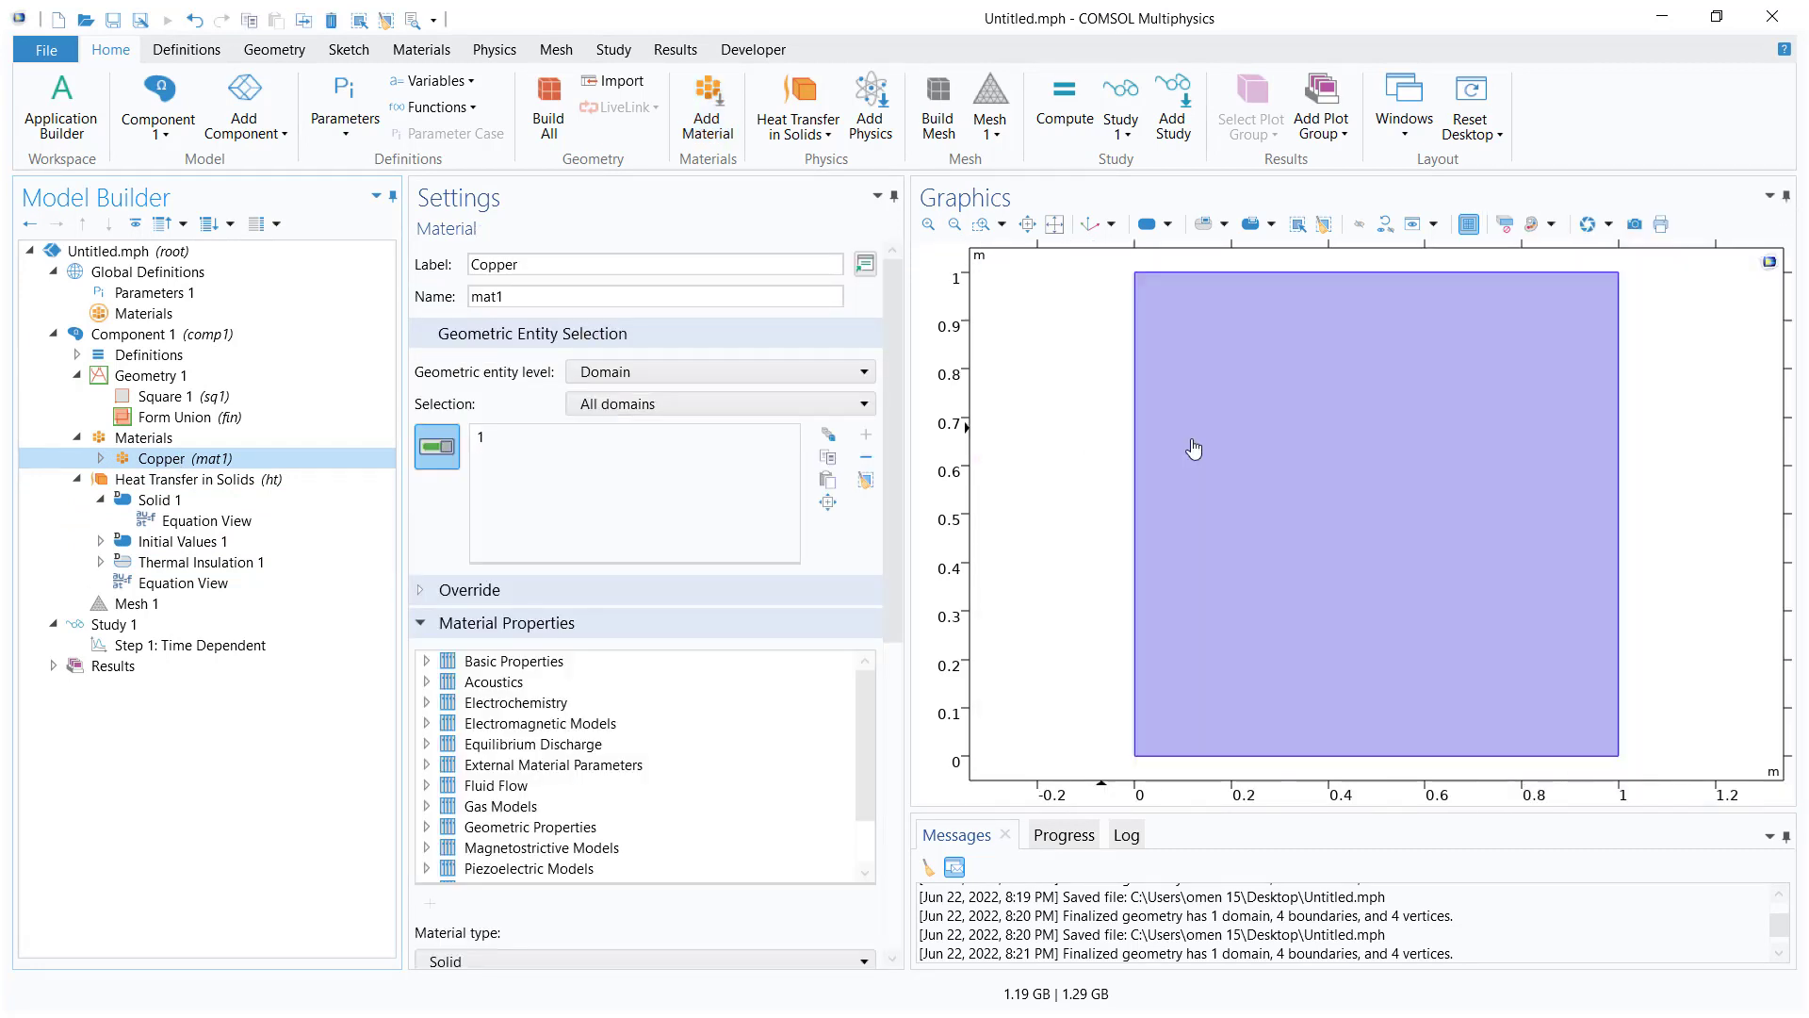
pyautogui.click(143, 437)
pyautogui.click(150, 458)
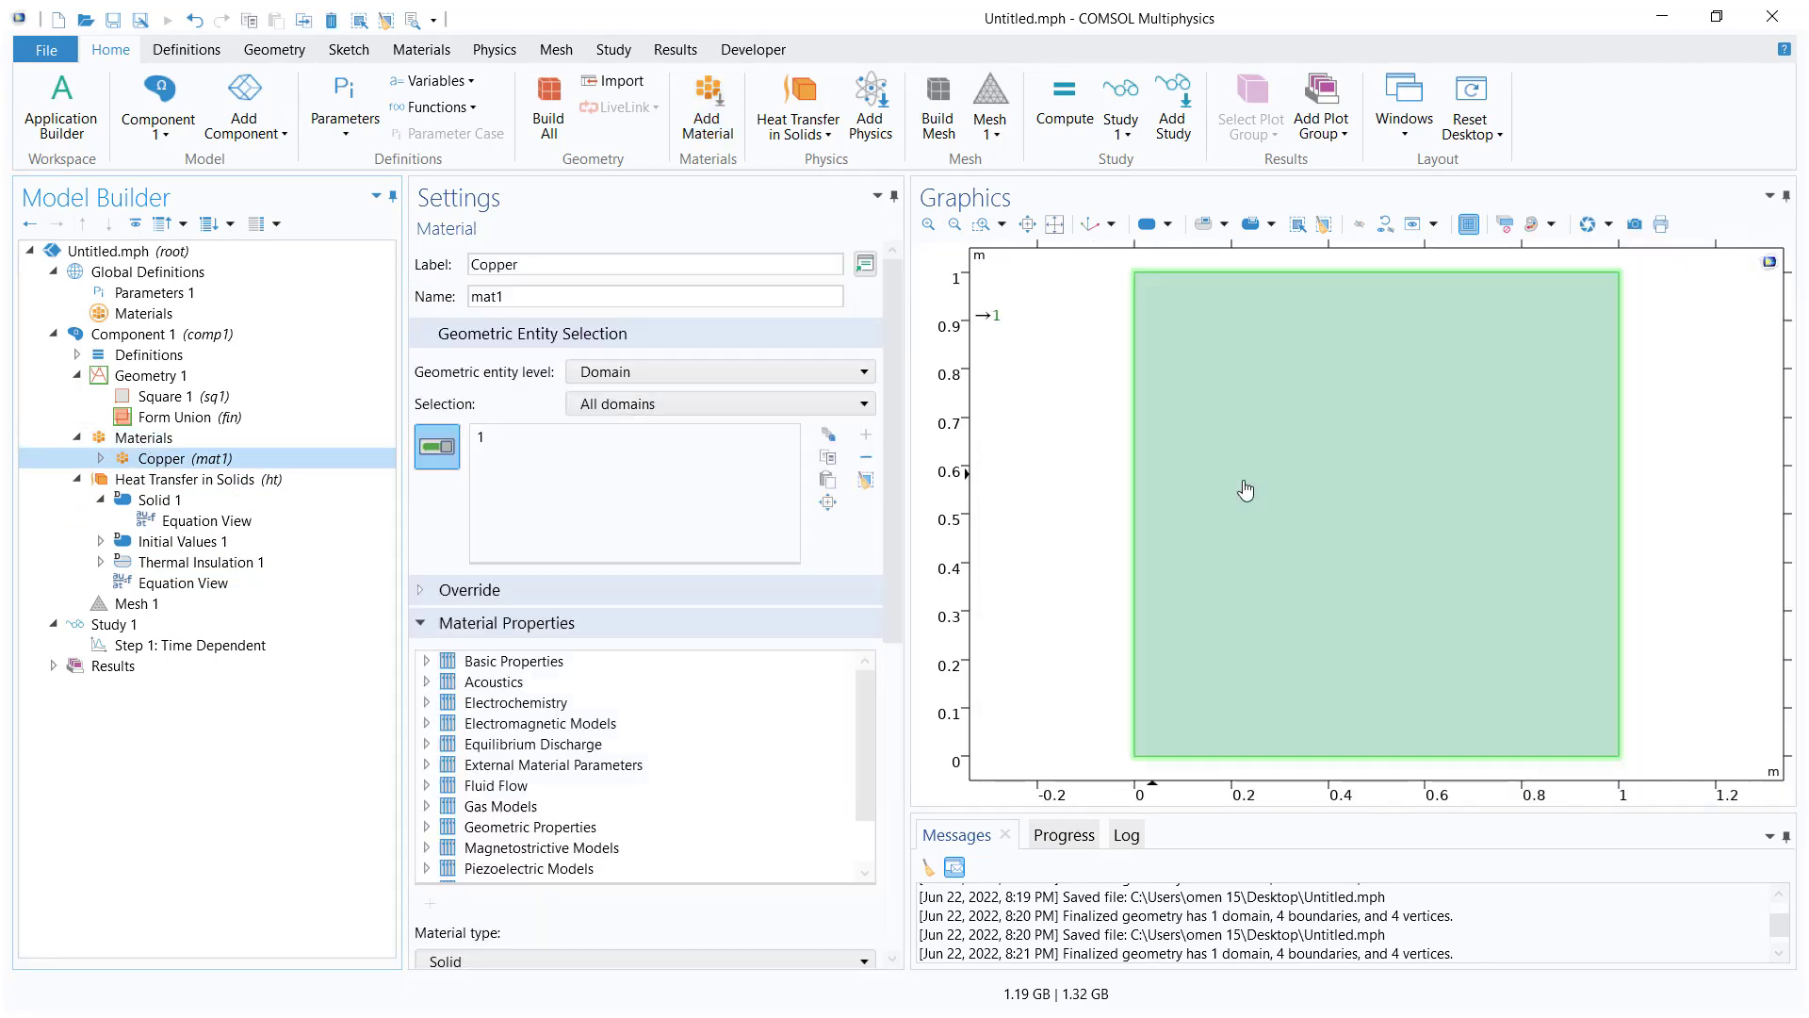
# Add a Temperature boundary condition of 100[degC] on the square's left and top edges.
pyautogui.click(132, 479)
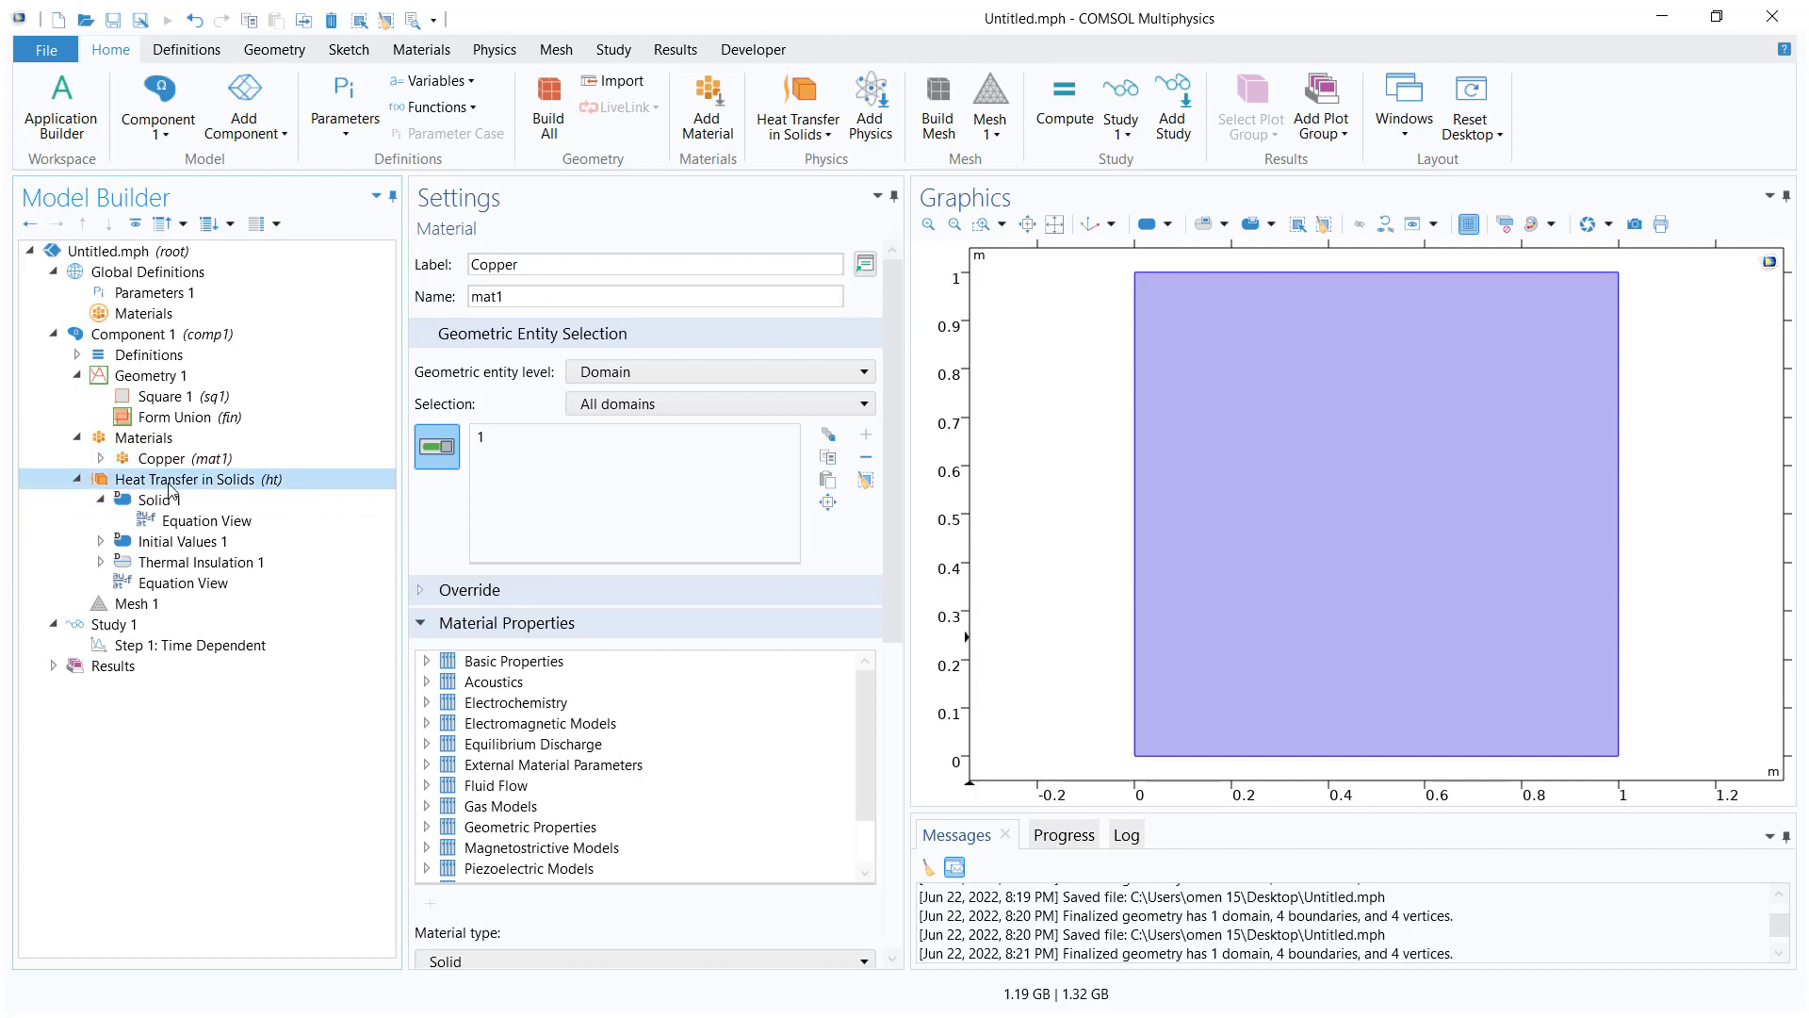
pyautogui.click(100, 500)
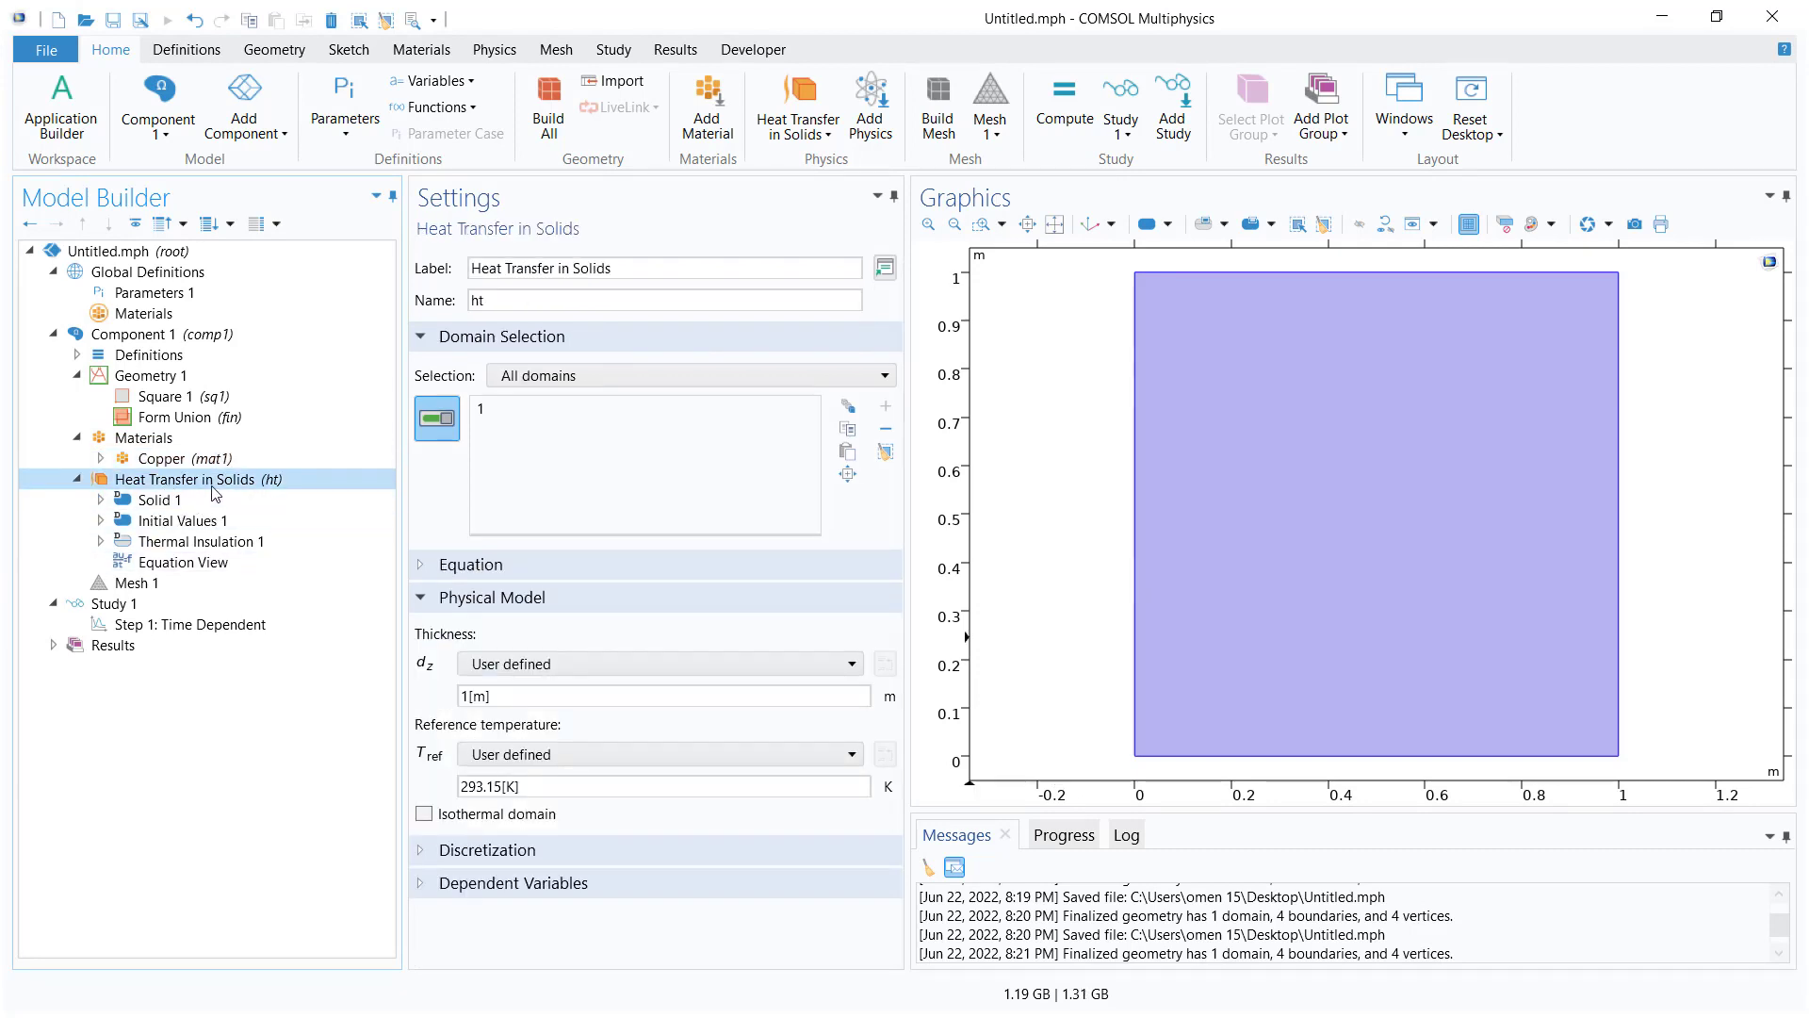
pyautogui.rightClick(233, 482)
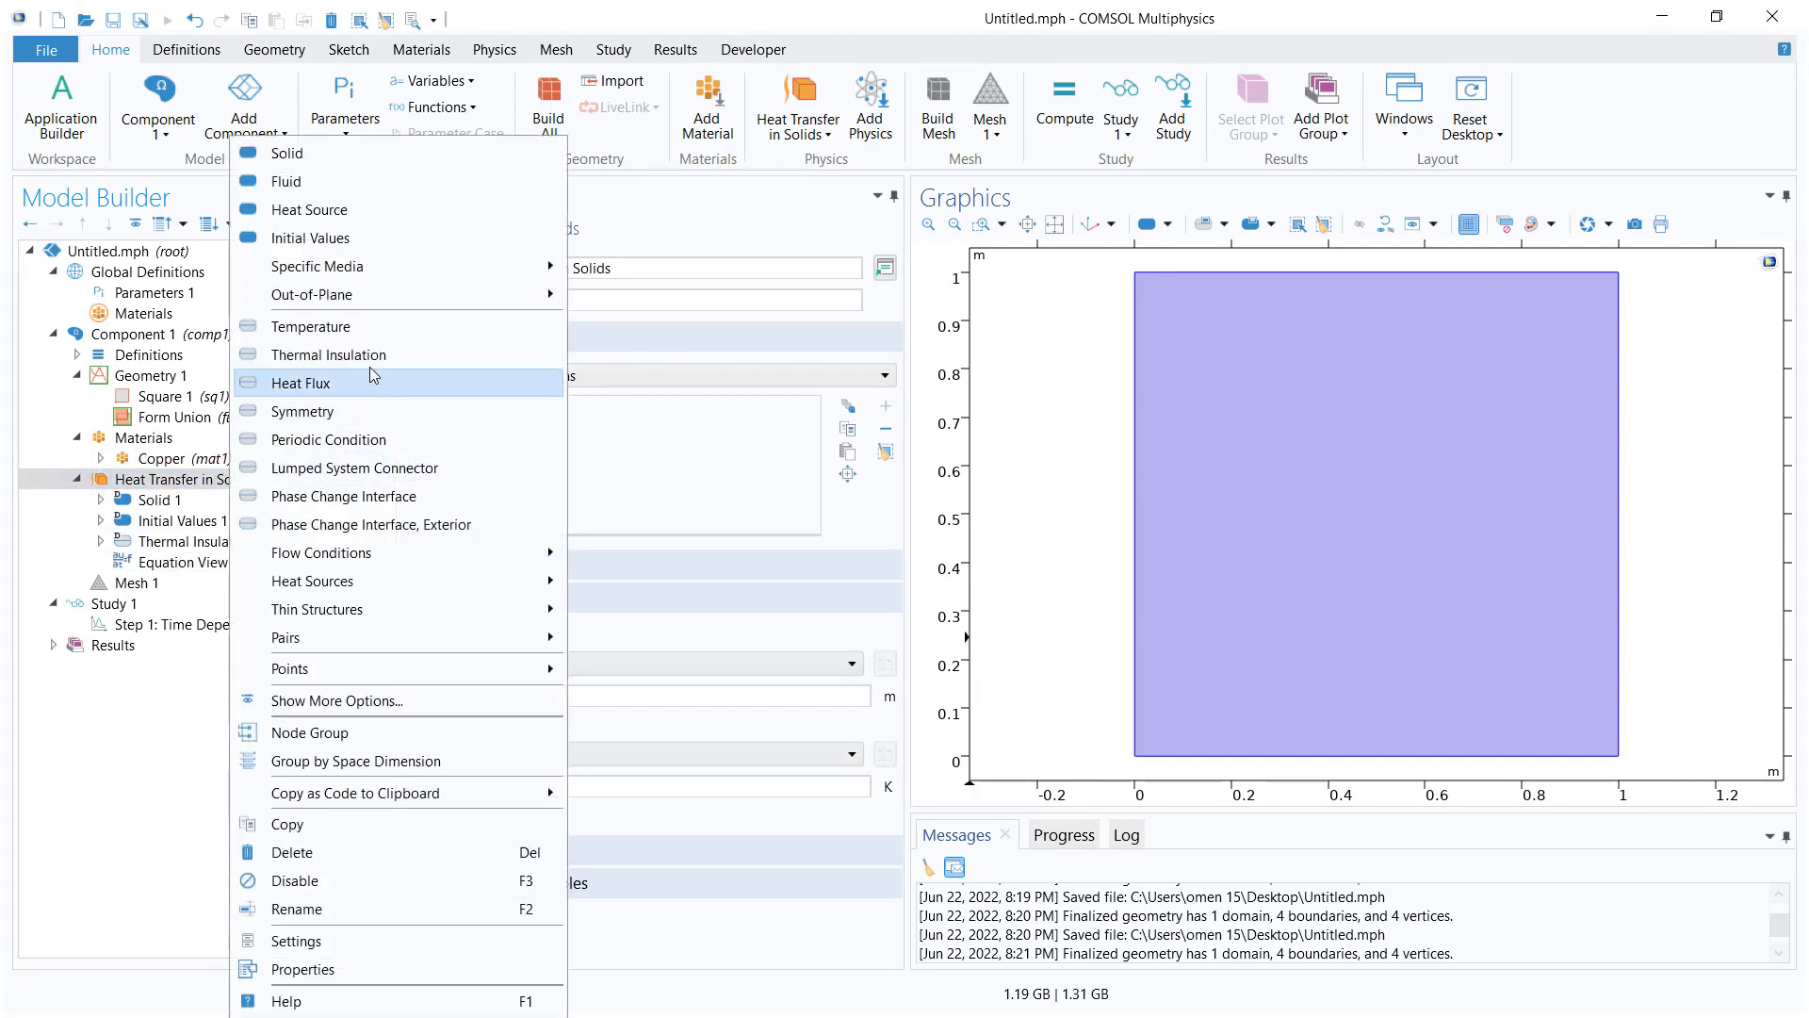
pyautogui.click(363, 324)
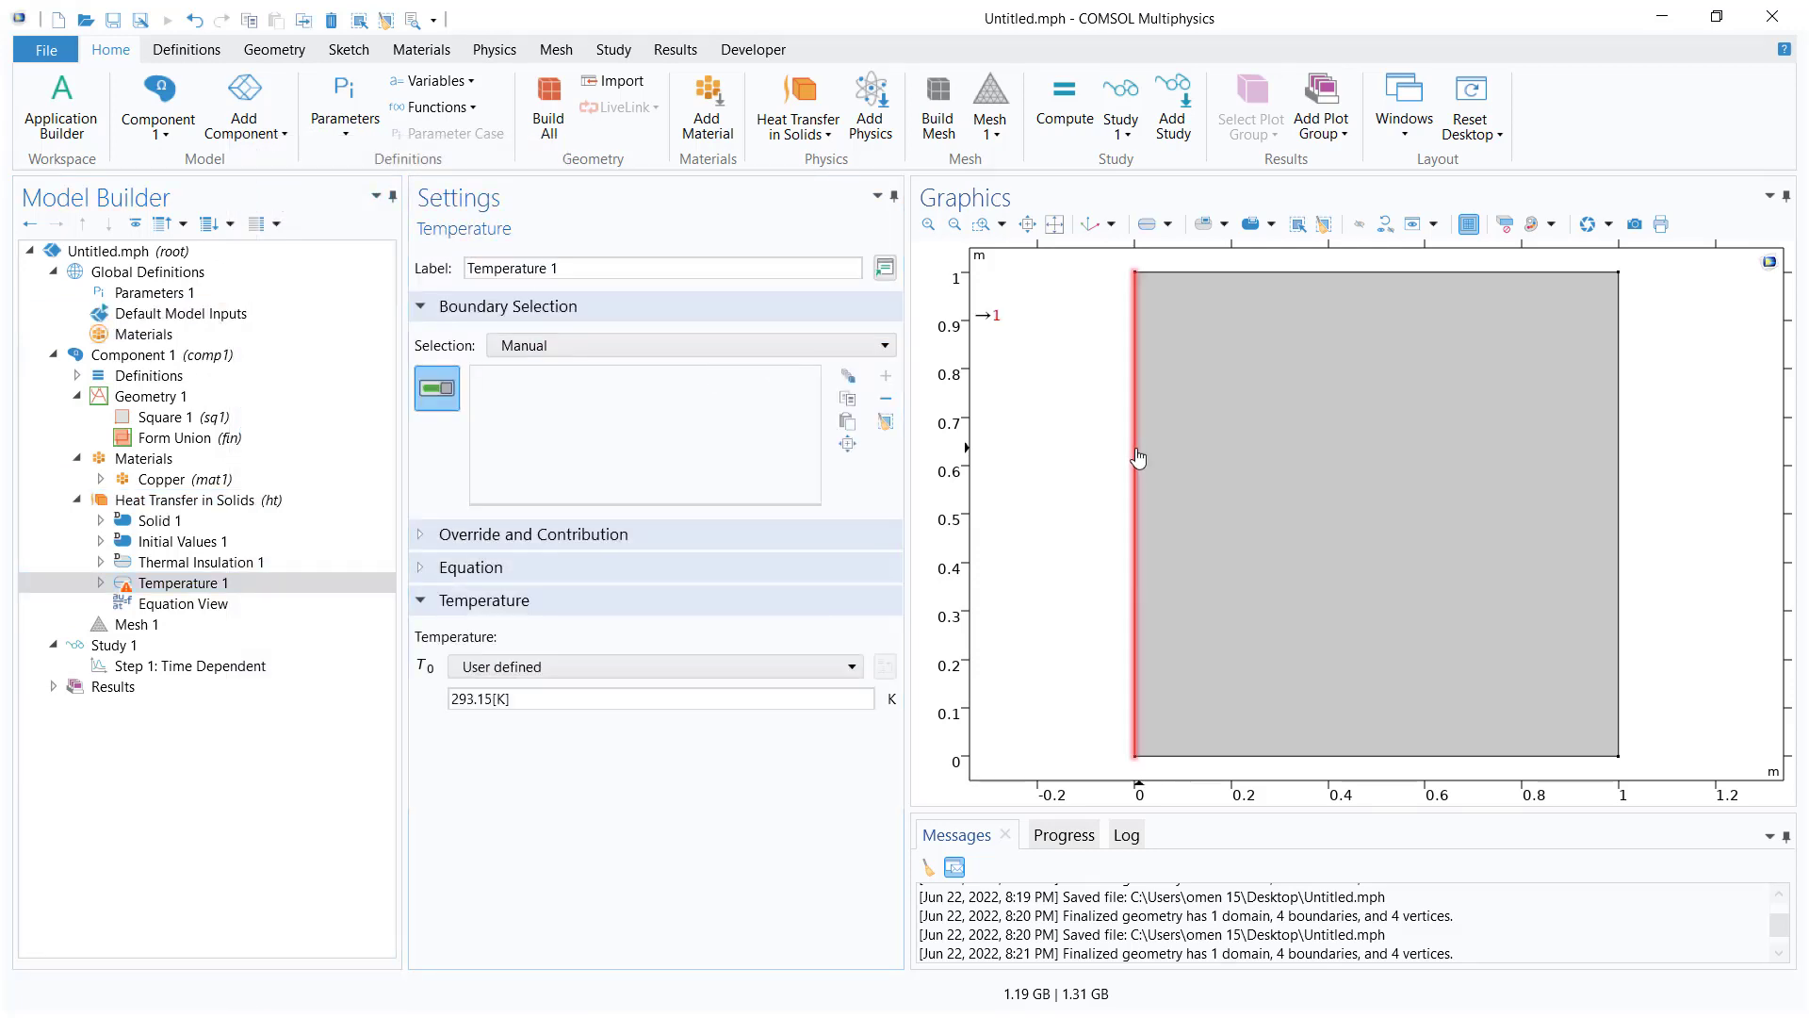
pyautogui.click(1135, 458)
pyautogui.click(1246, 284)
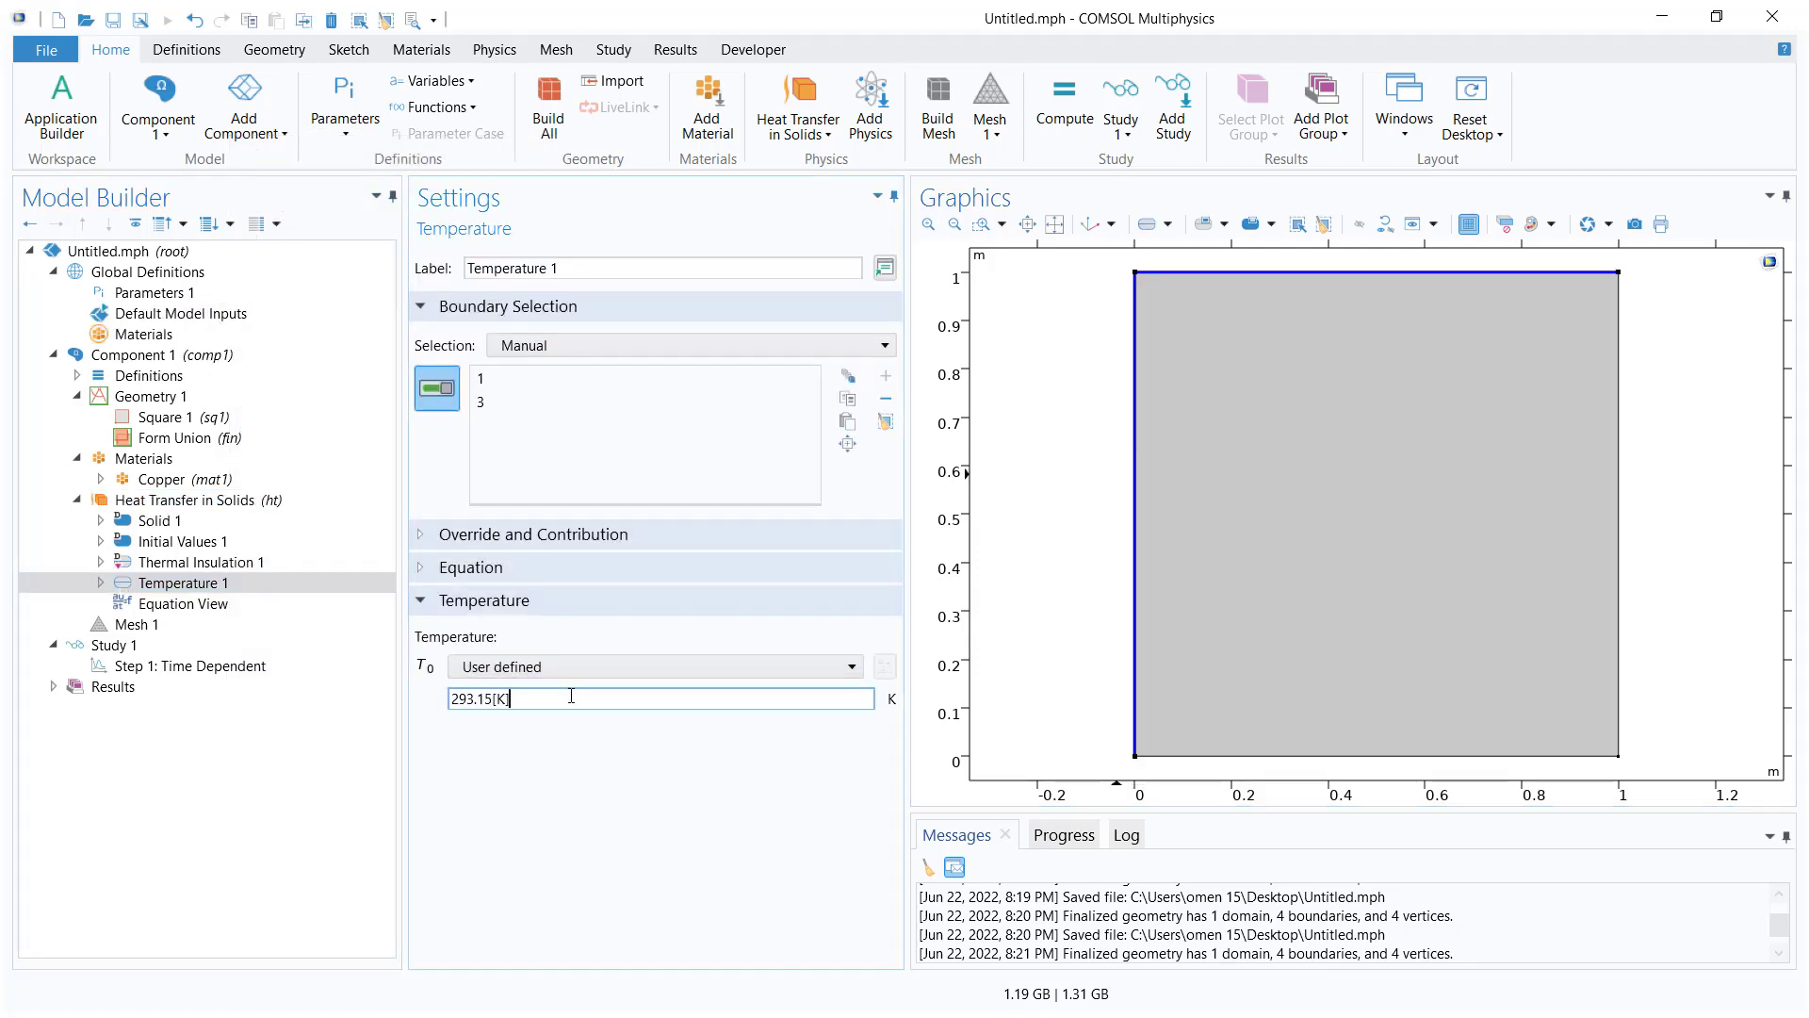
pyautogui.tripleClick(572, 698)
pyautogui.write('100[degC')
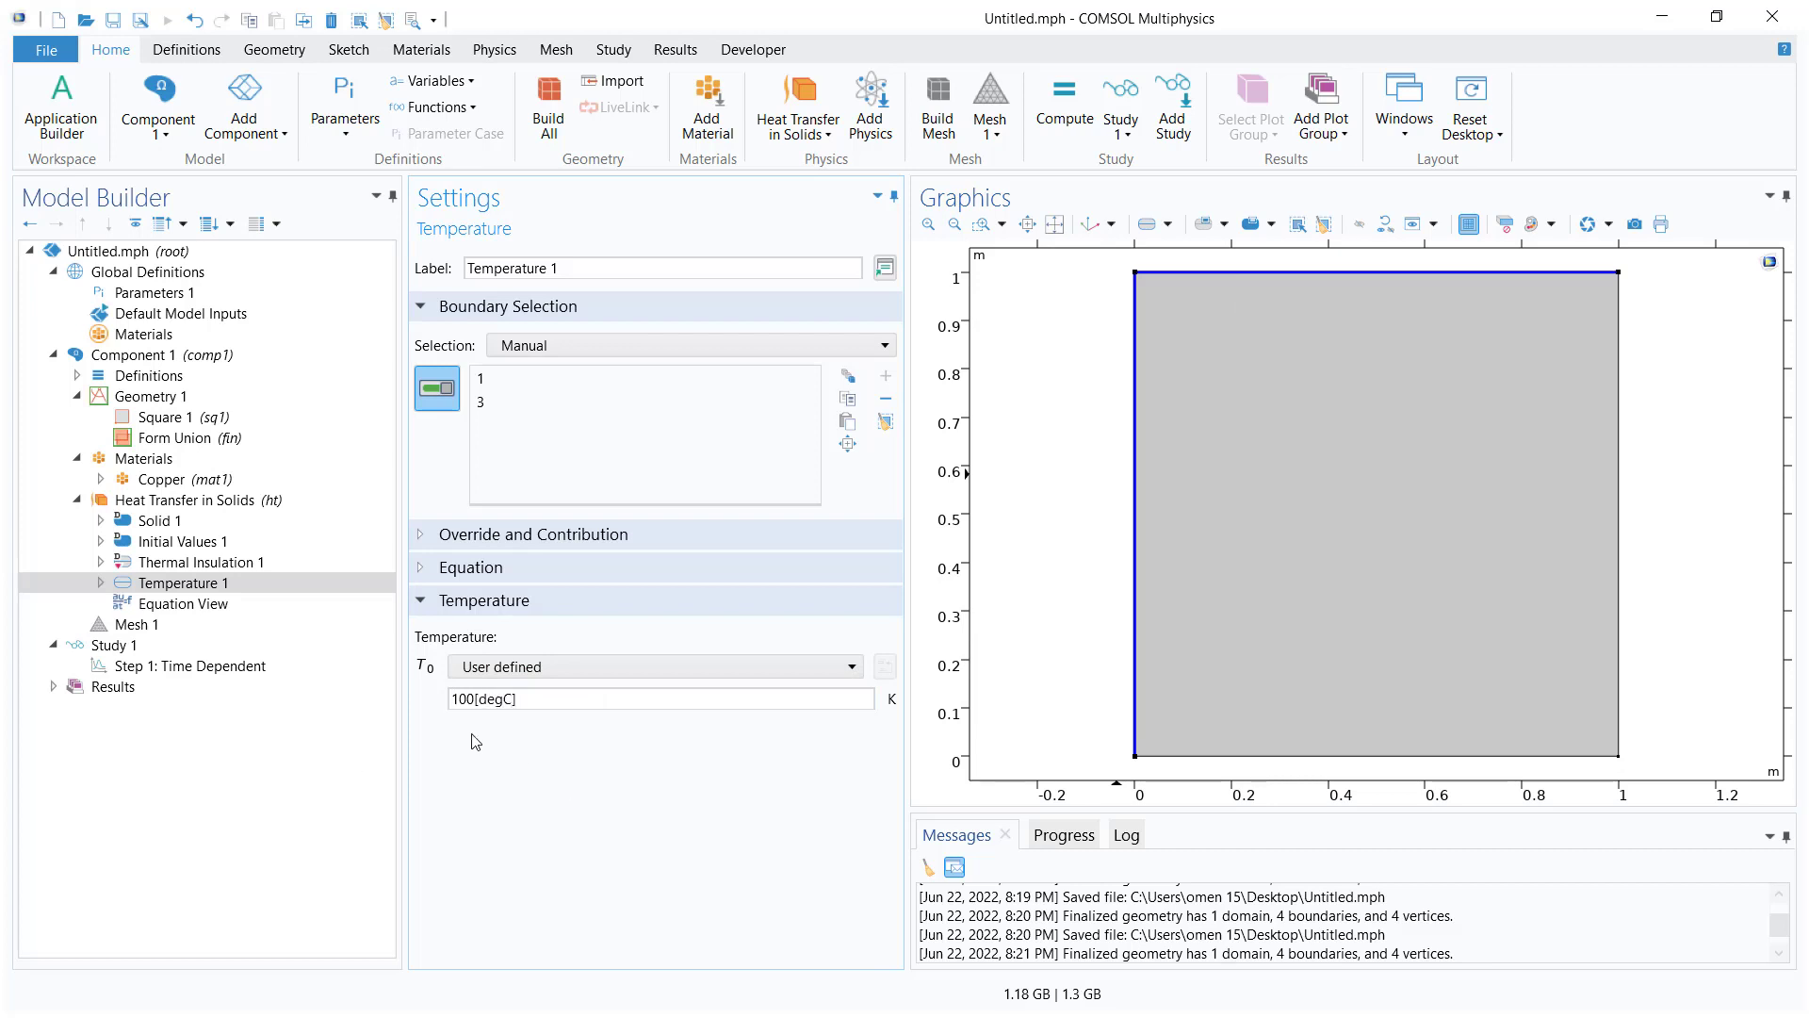
# Add a second Temperature boundary condition of 0[degC] on the square's bottom and right edges.
pyautogui.rightClick(172, 500)
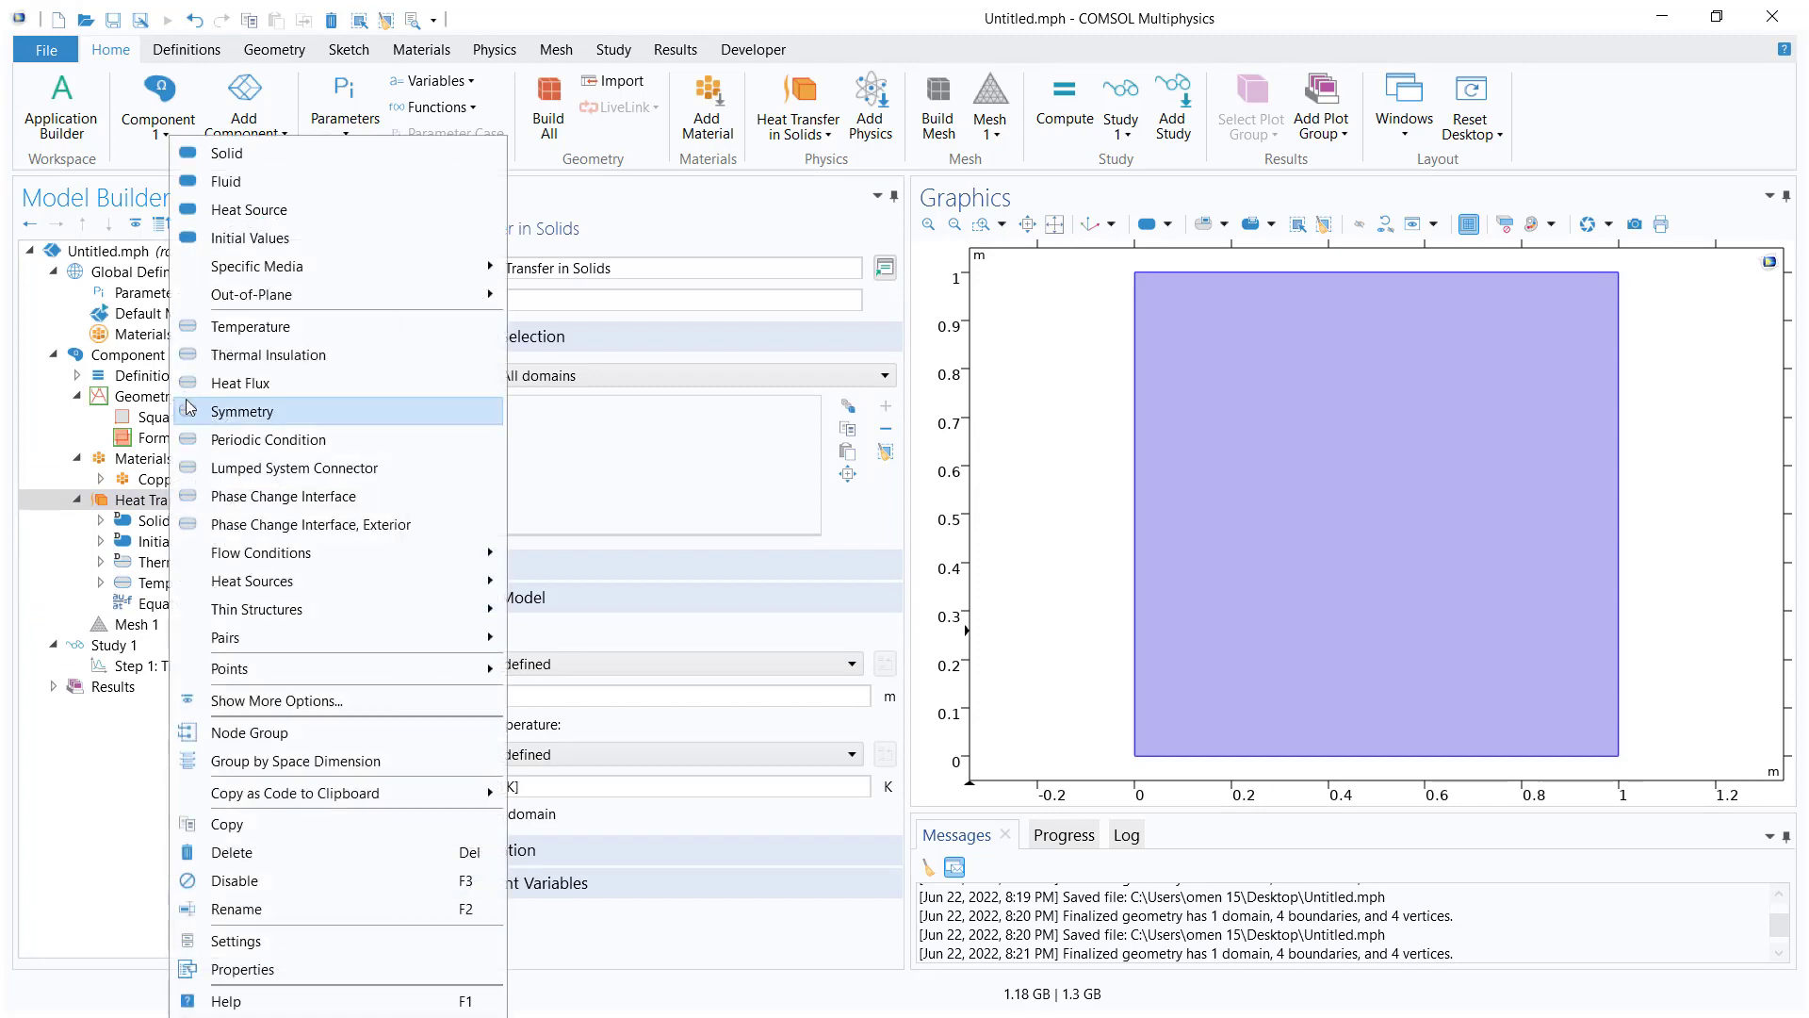
pyautogui.click(250, 326)
pyautogui.click(1463, 756)
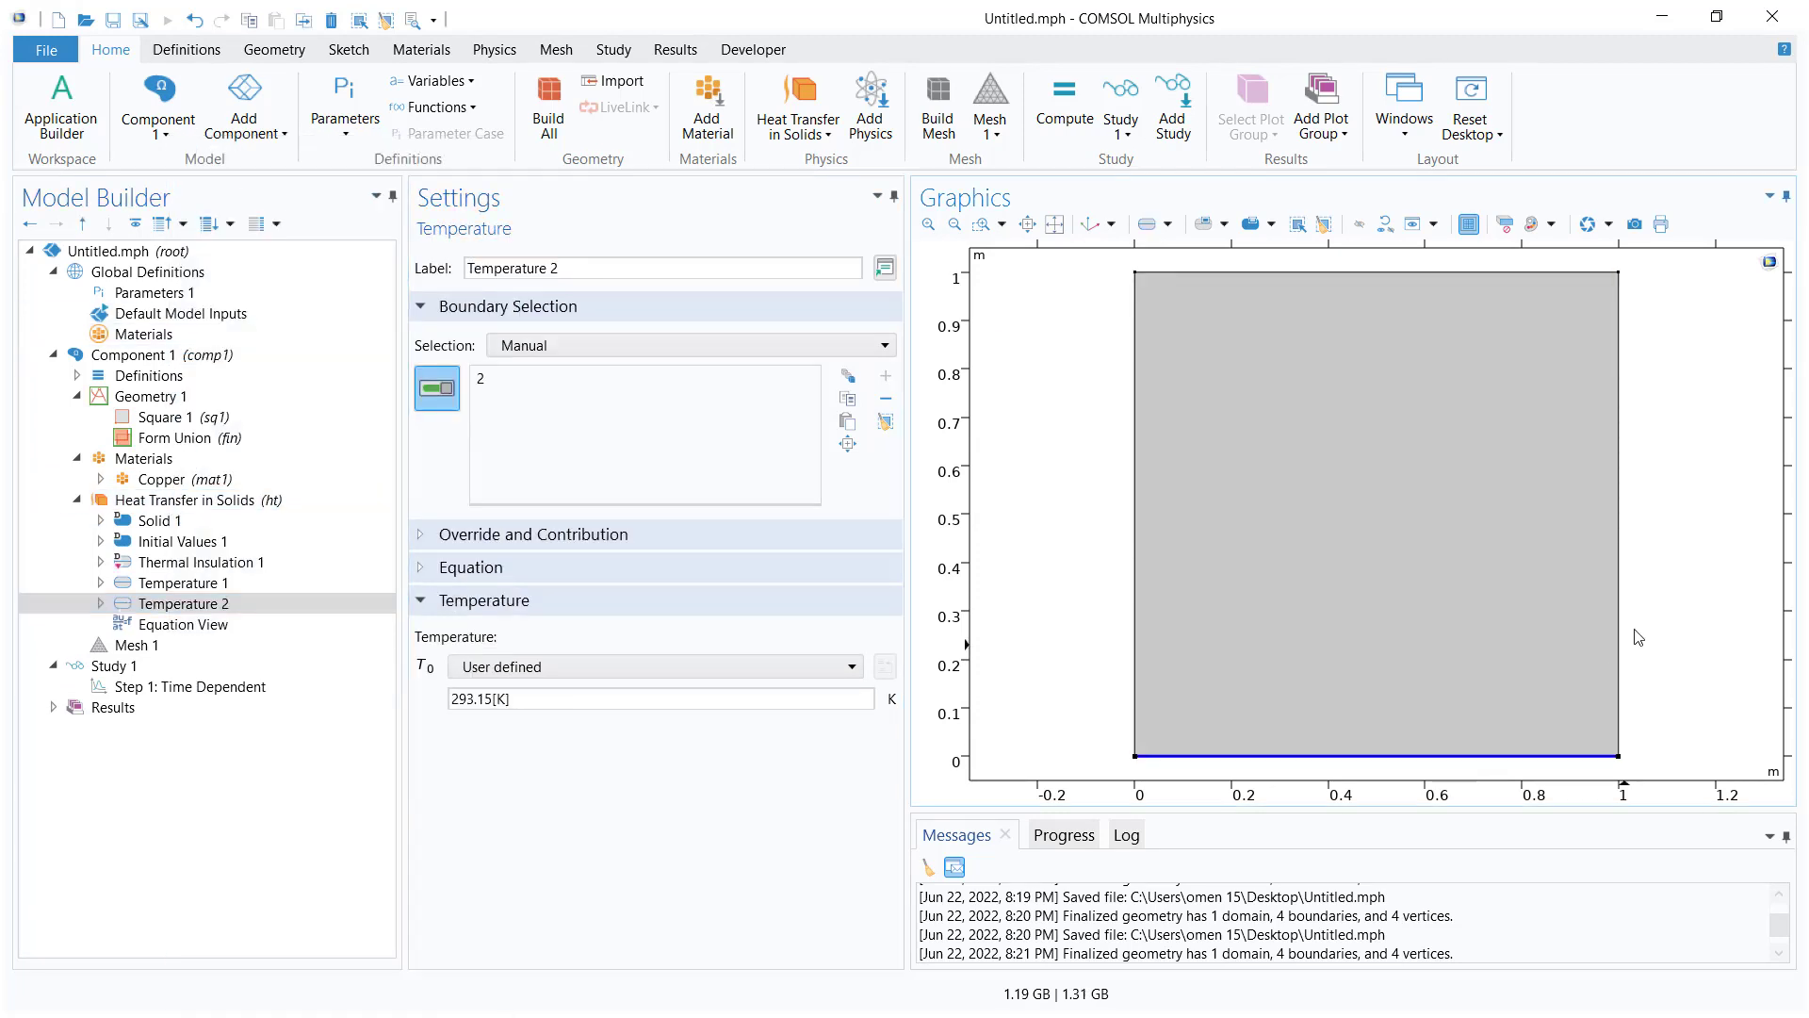
pyautogui.click(1628, 619)
pyautogui.click(603, 698)
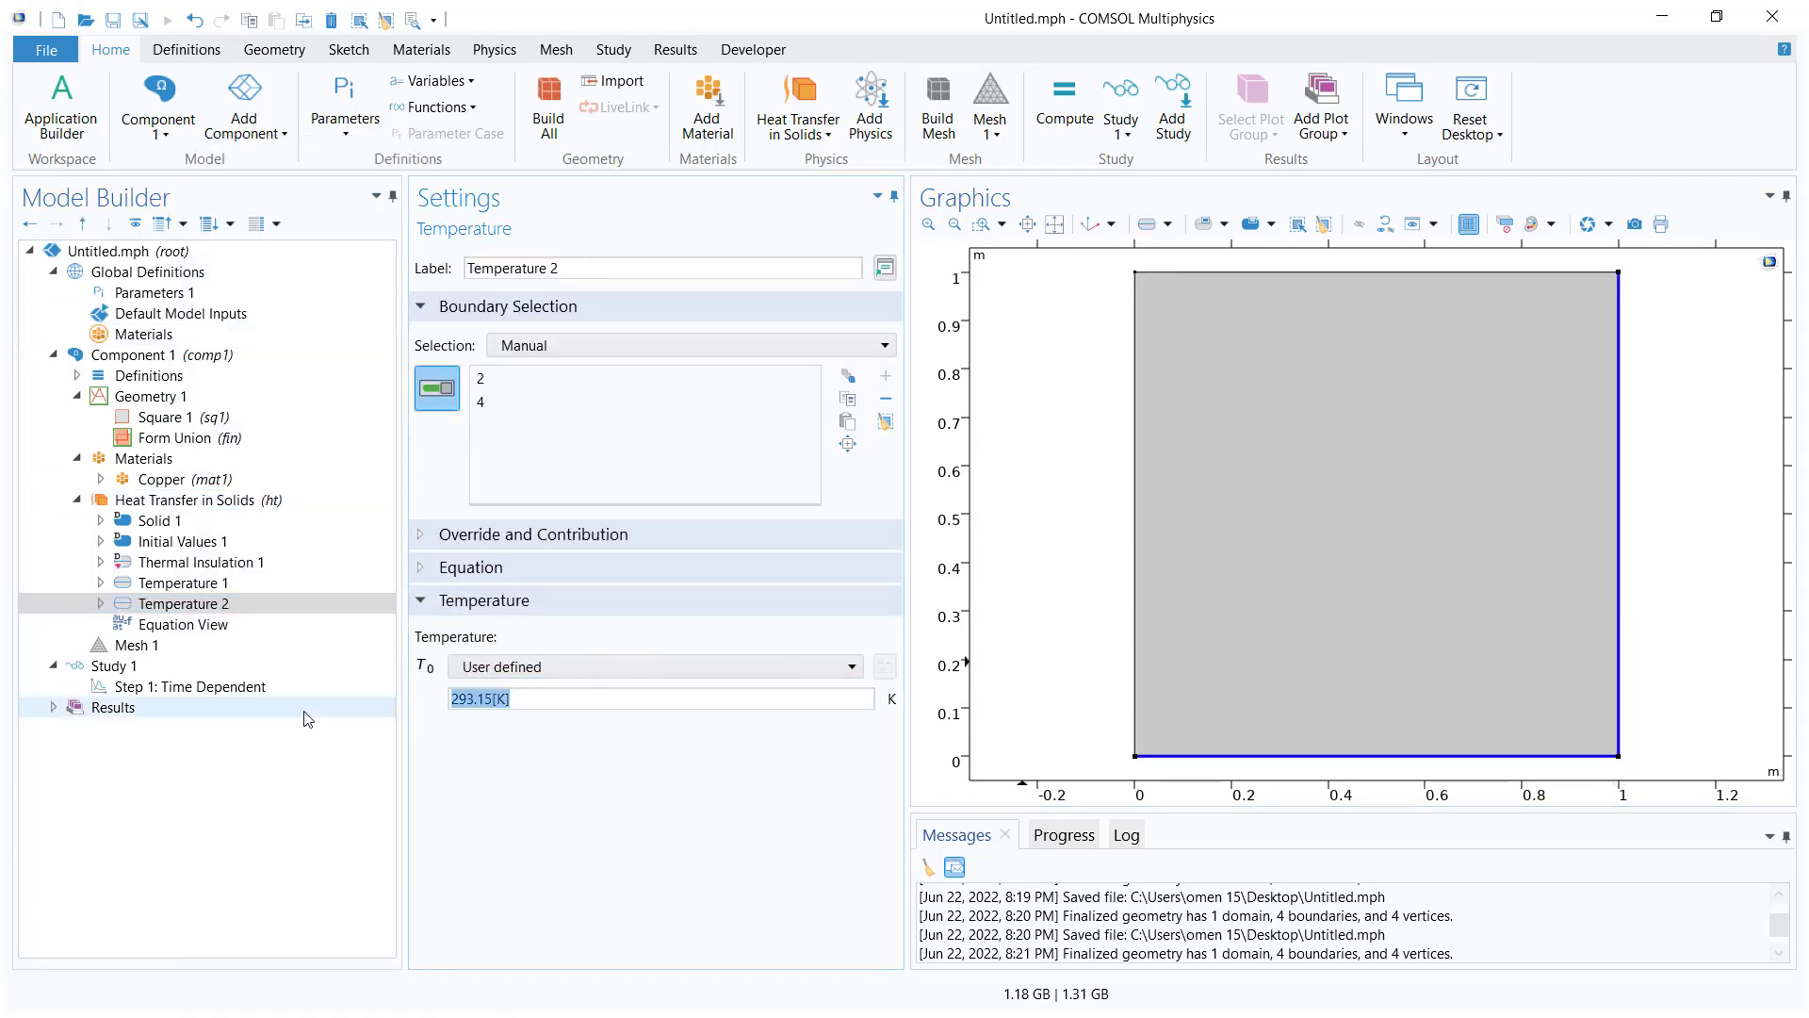
pyautogui.write('0[degC')
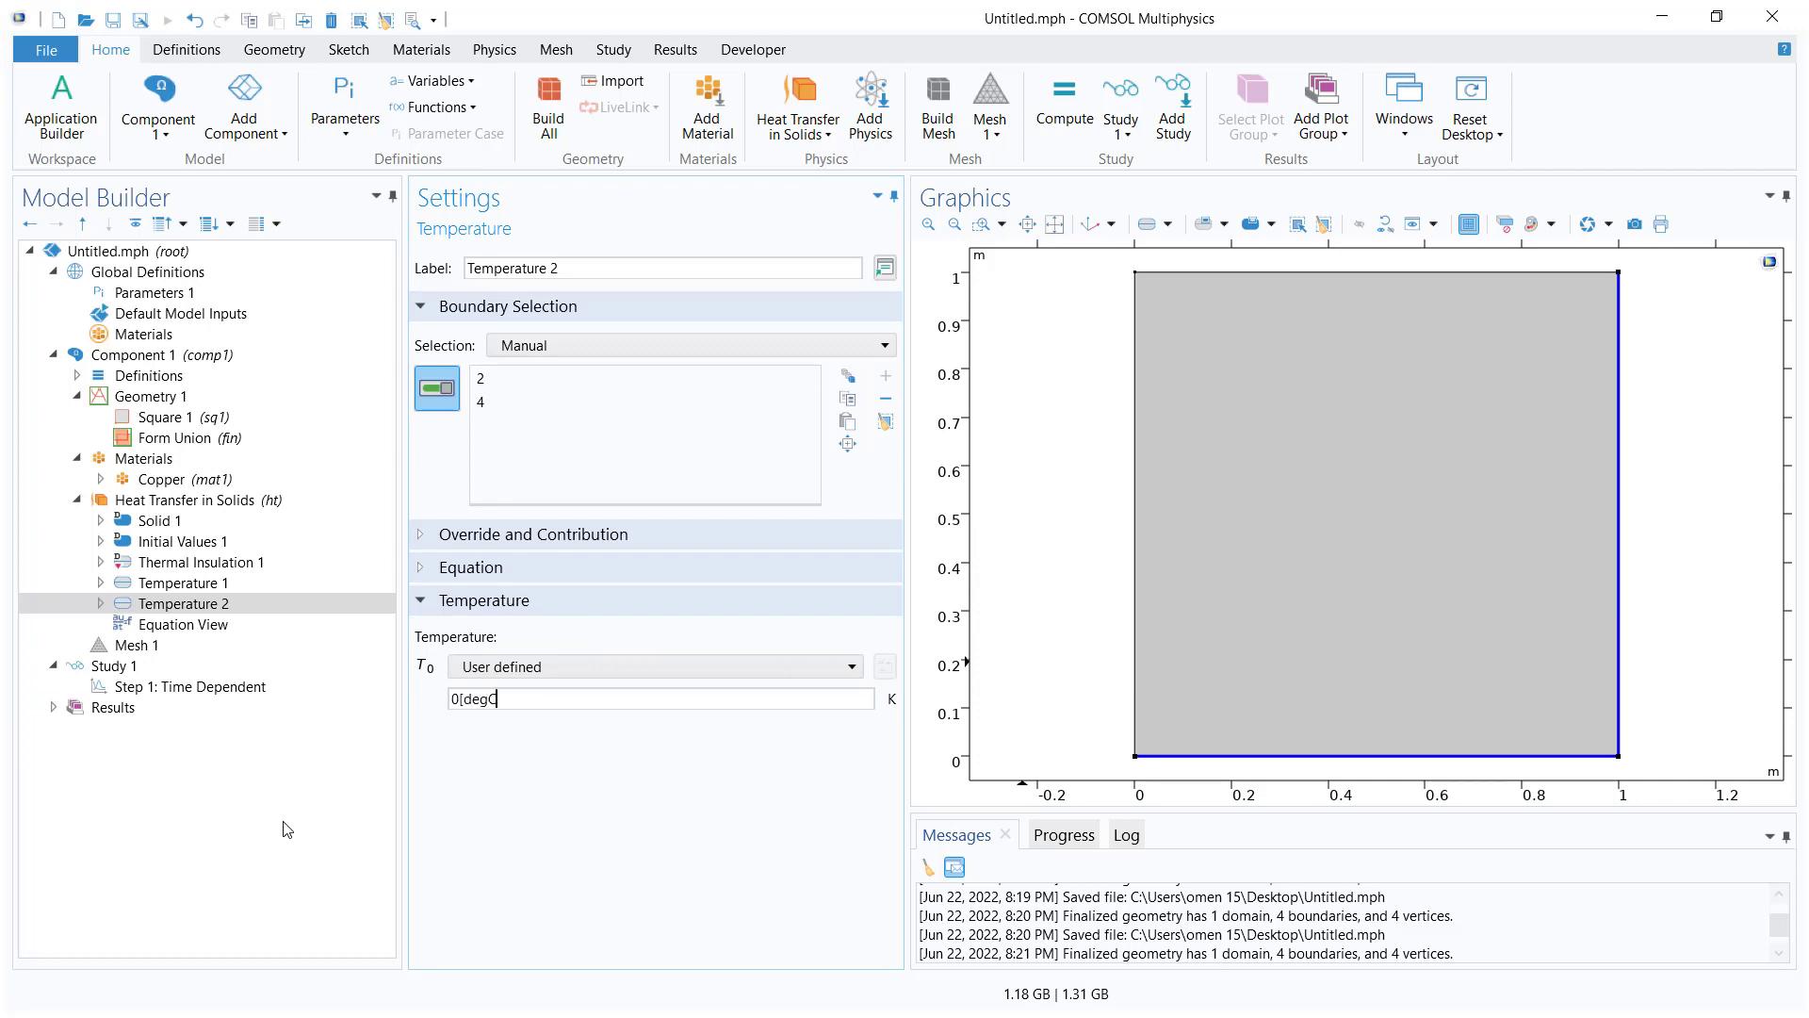
# Switch to the Example 13 slide and back to check both temperature boundary conditions against the problem statement.
pyautogui.hotkey('alt', 'Tab')
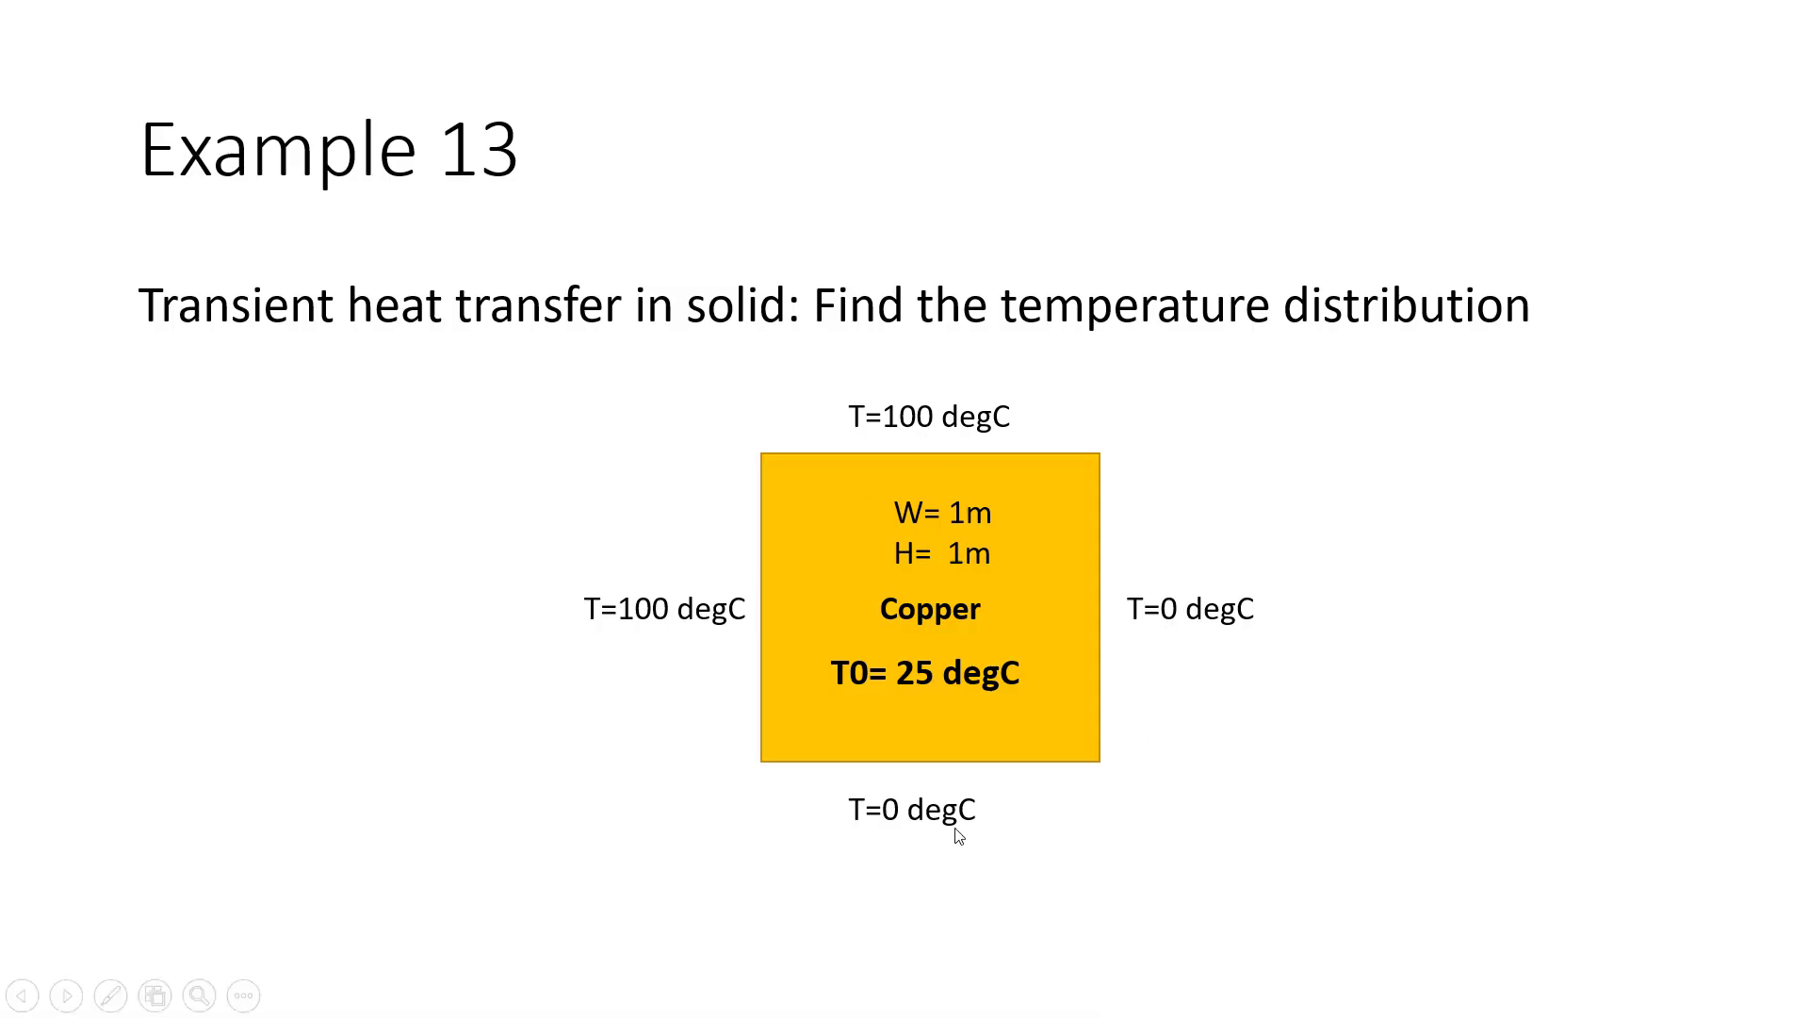
pyautogui.hotkey('alt', 'Tab')
pyautogui.click(200, 584)
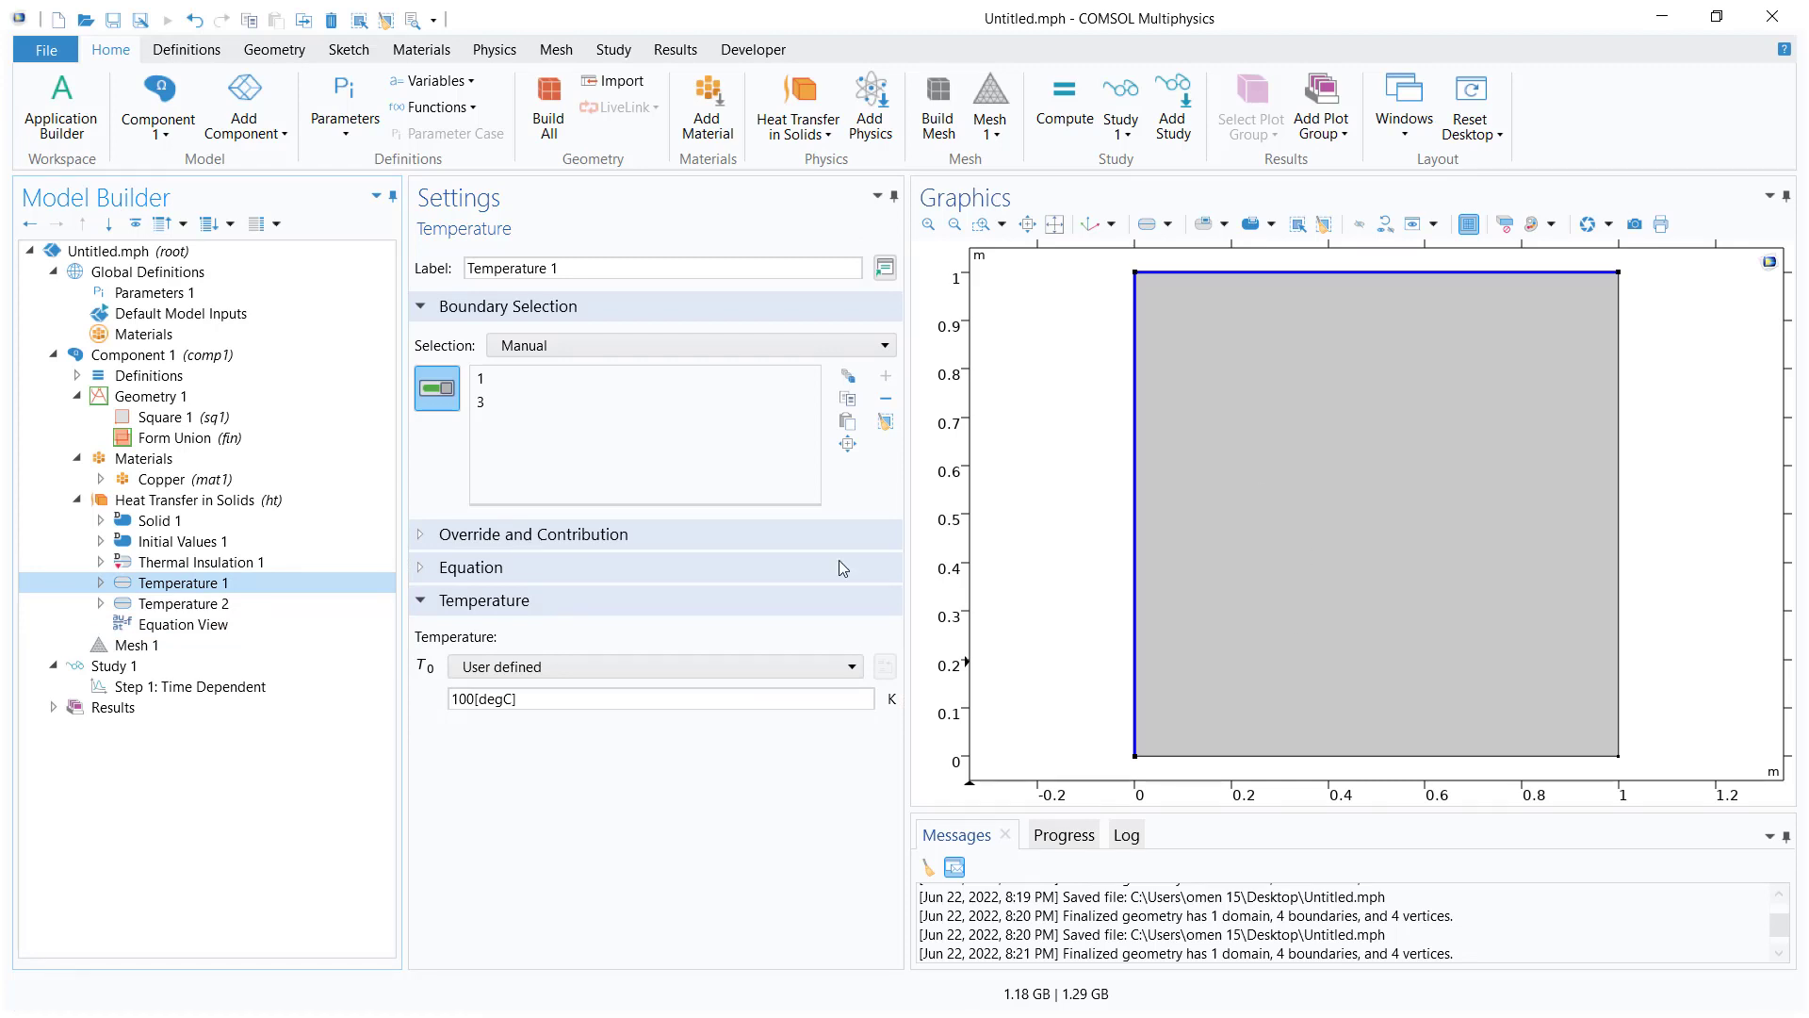
pyautogui.click(226, 604)
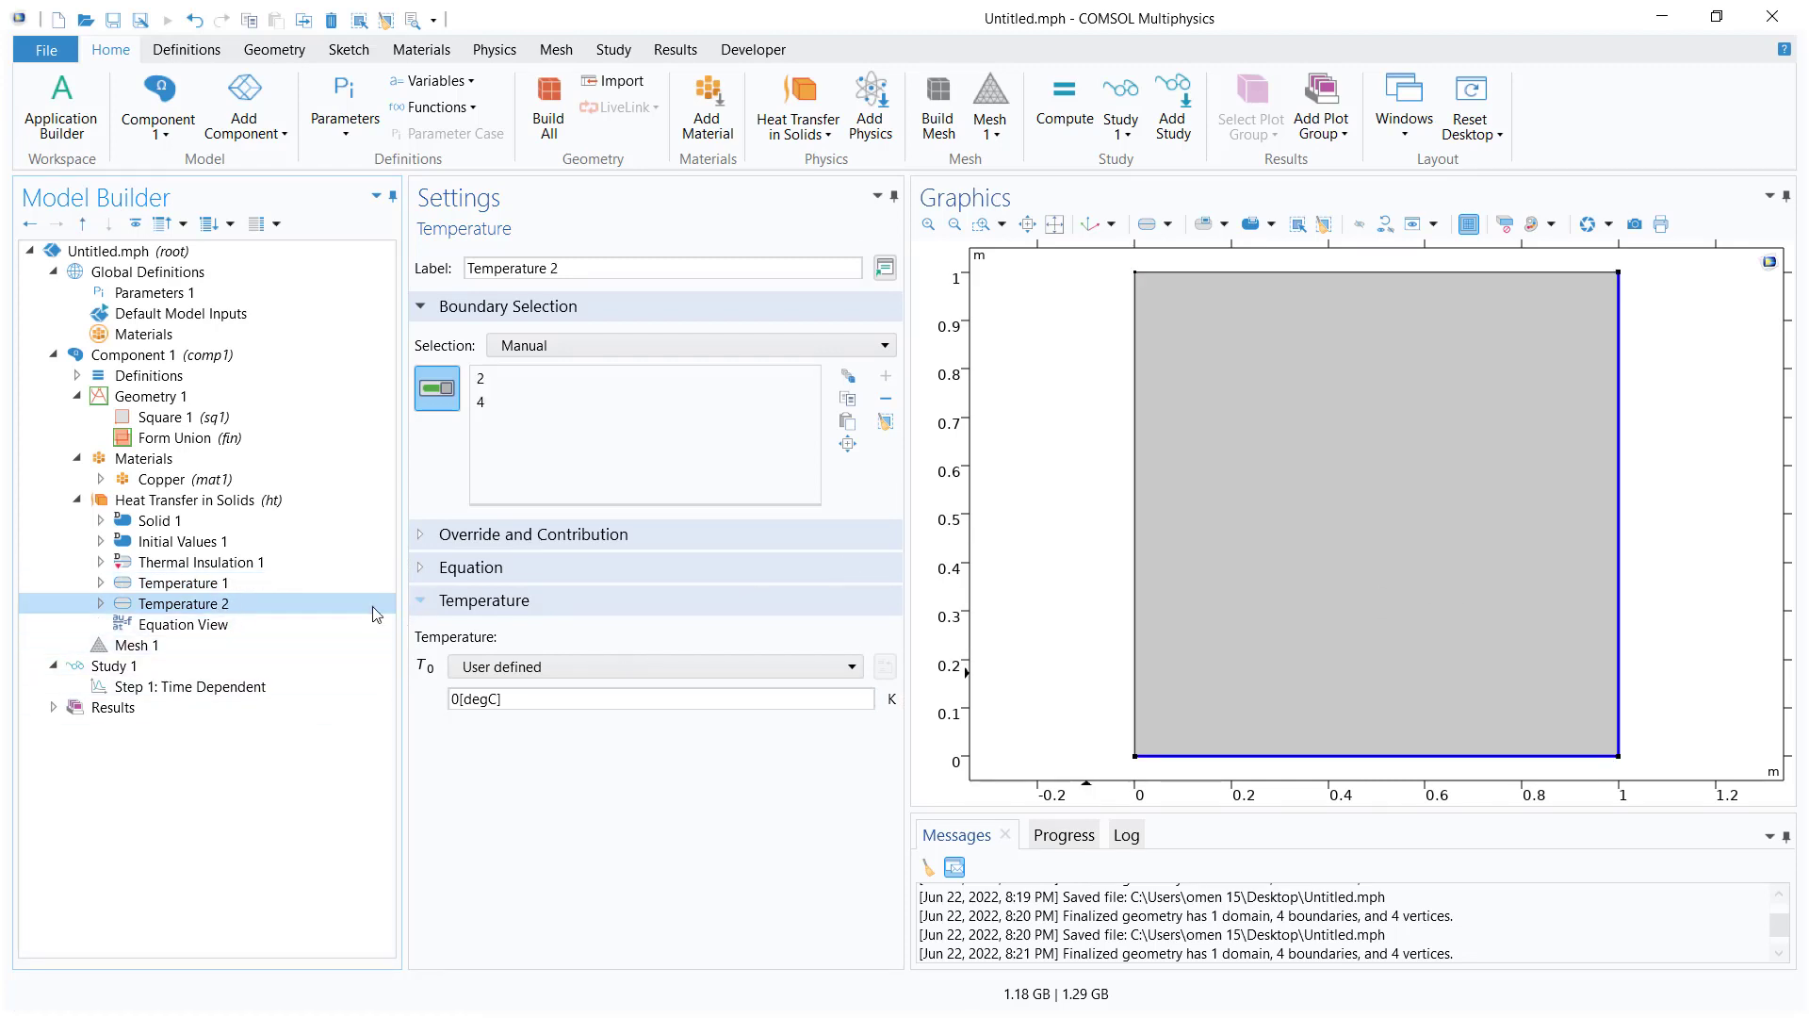
# Set the initial temperature of the square domain to 25[degC].
pyautogui.click(157, 544)
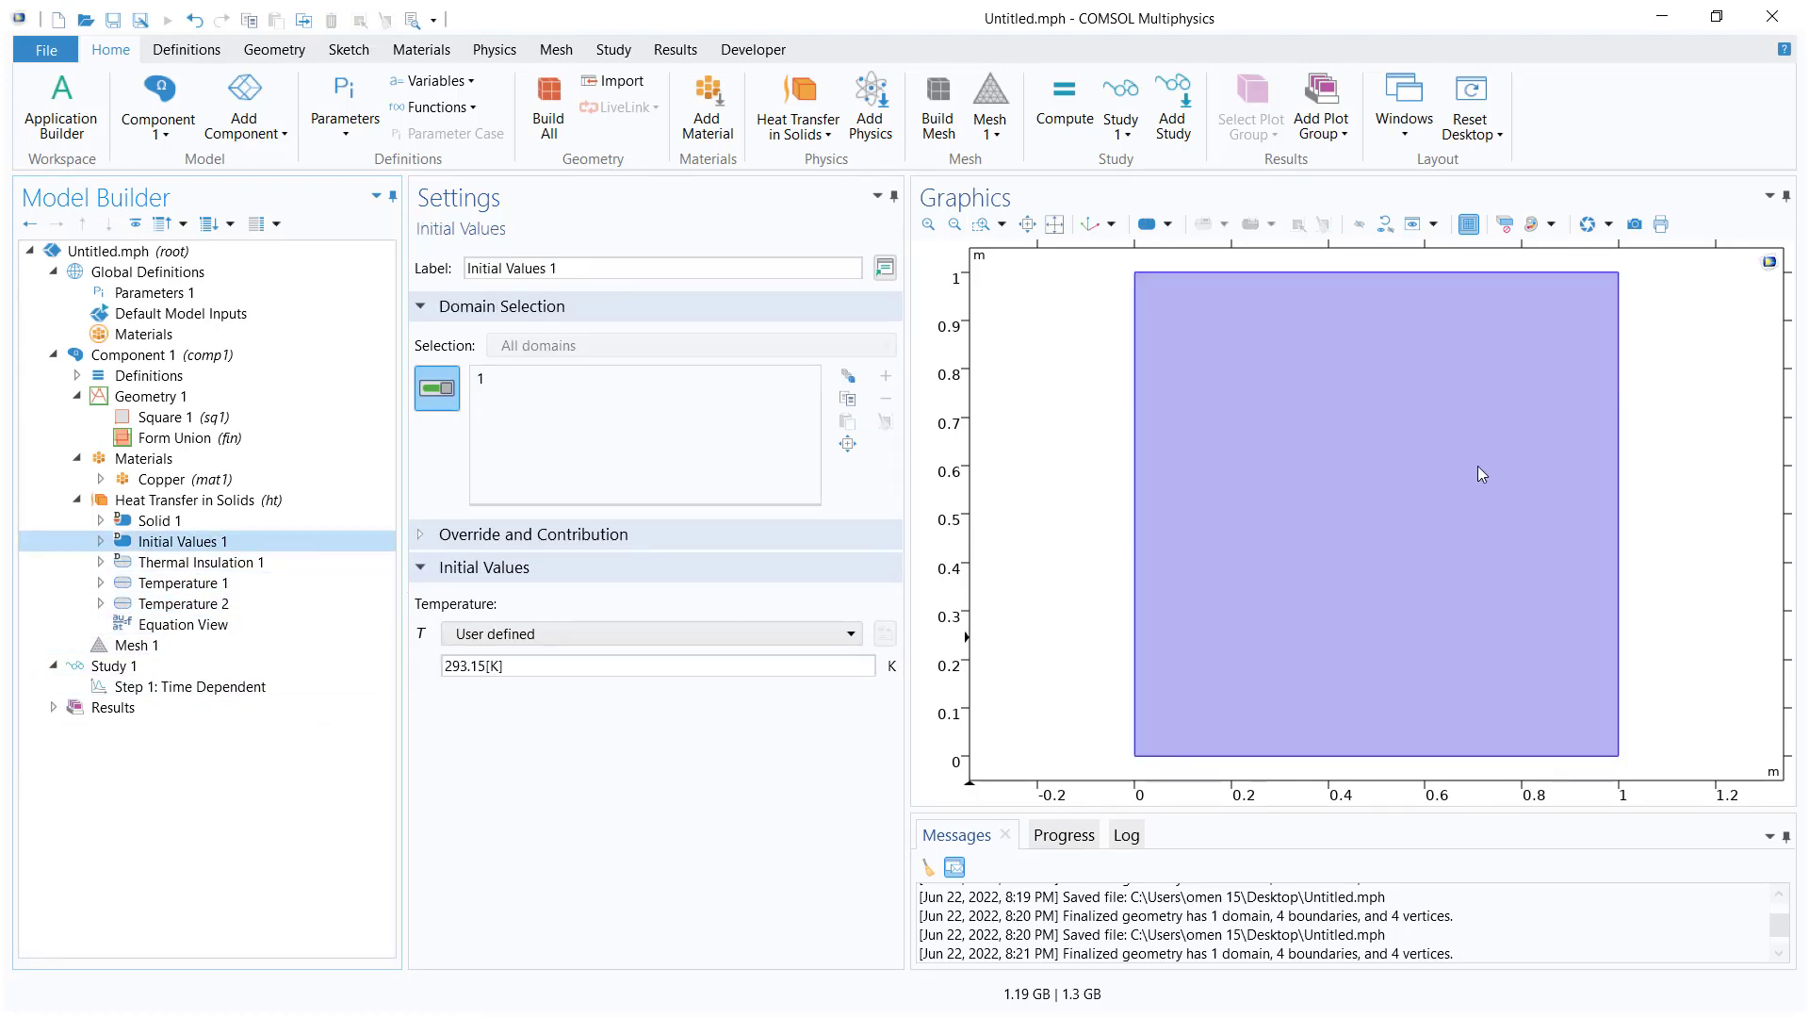
pyautogui.tripleClick(584, 665)
pyautogui.write('25[degC')
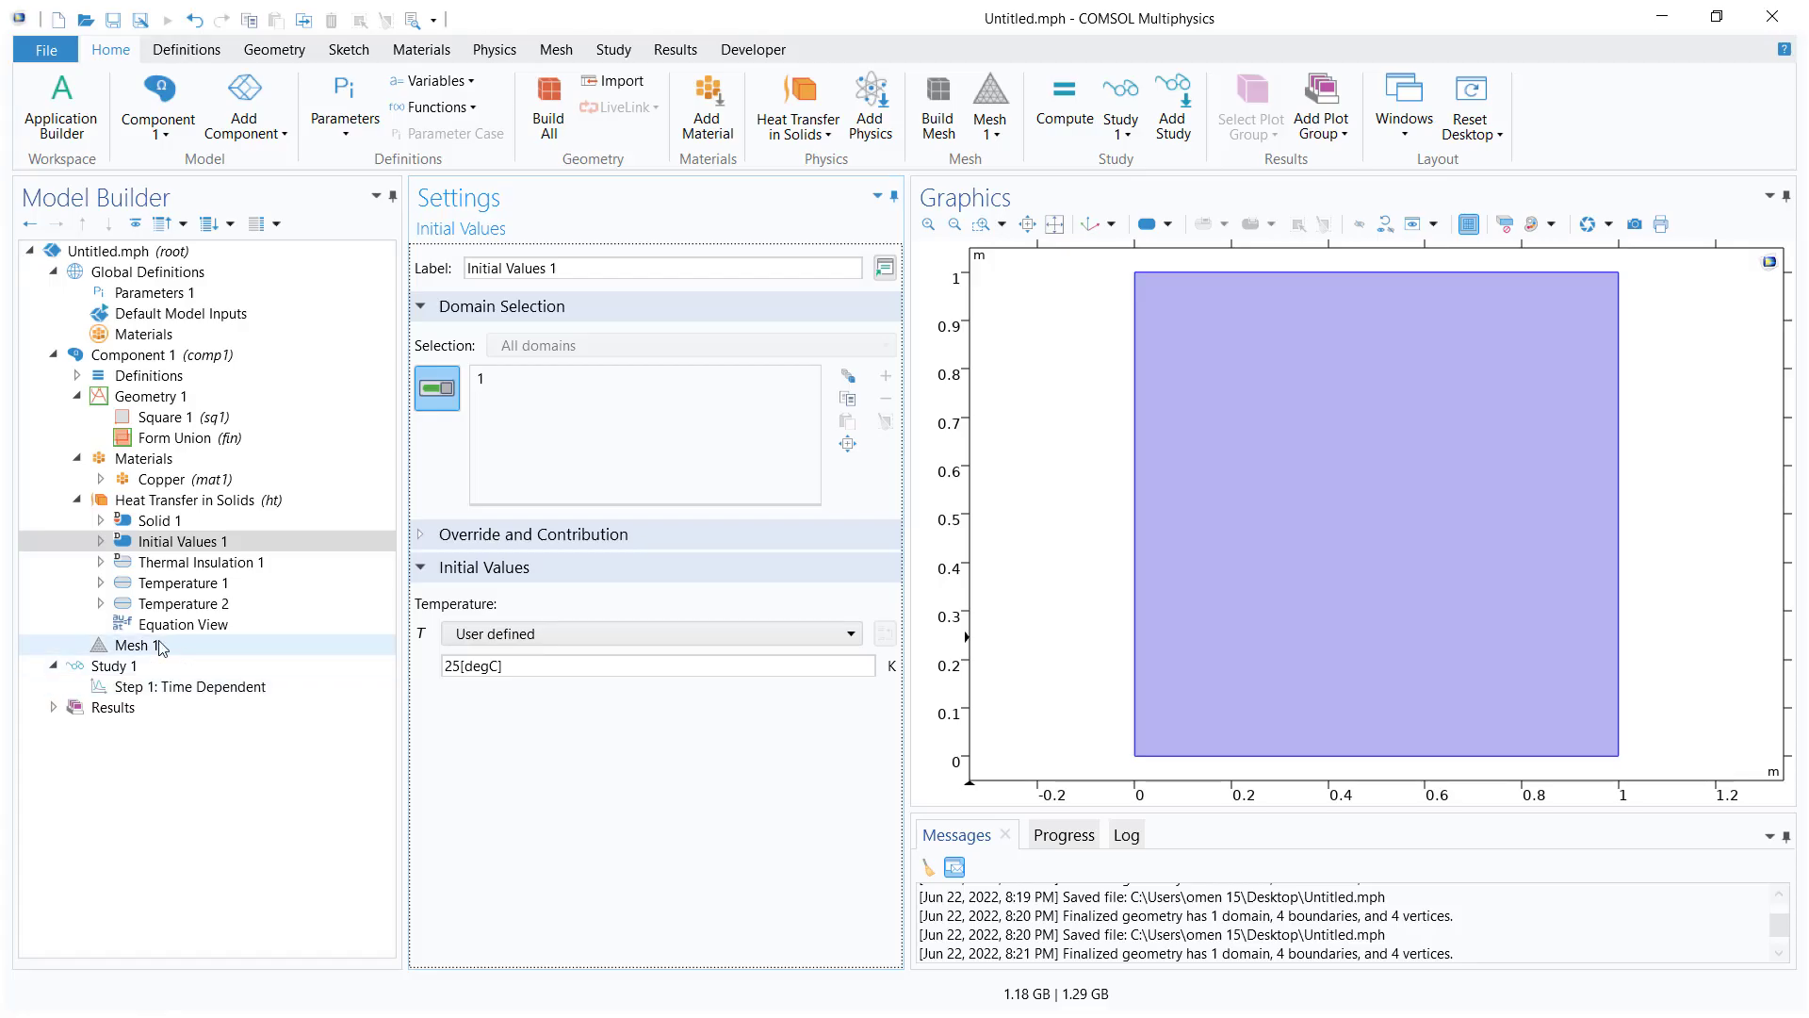
# Build the physics-controlled mesh and compute the time-dependent study.
pyautogui.click(184, 651)
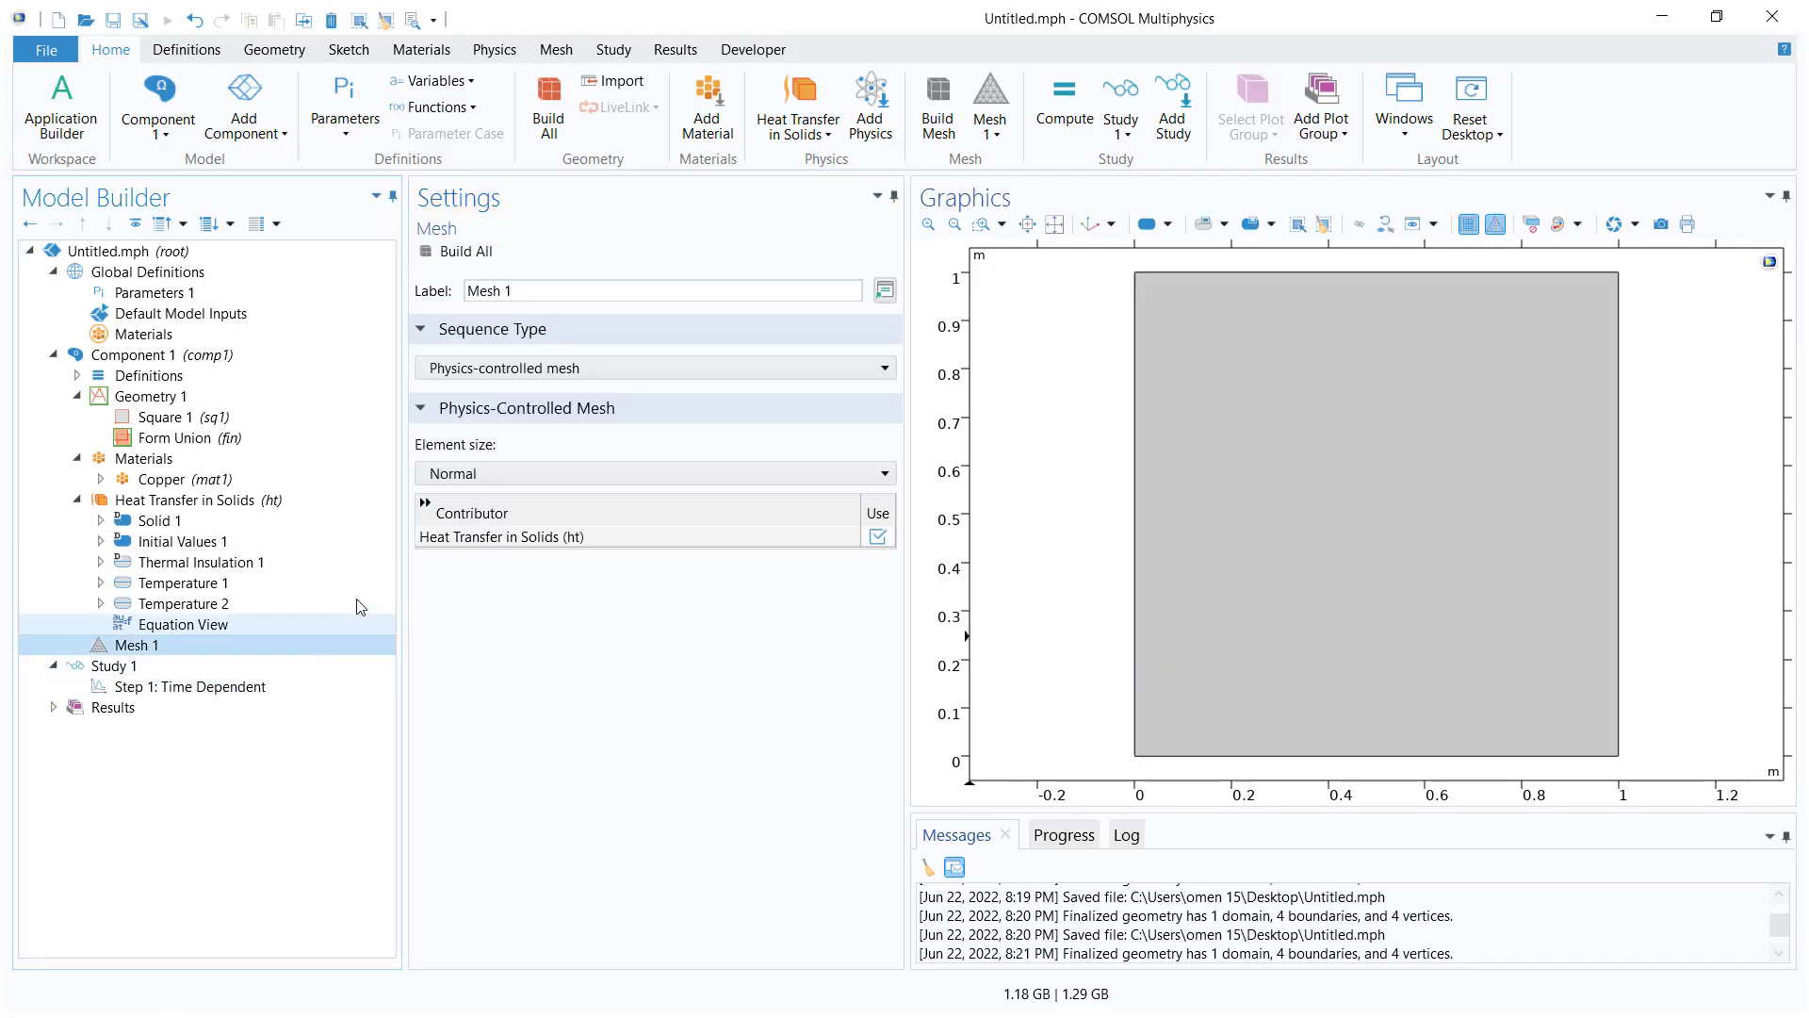
pyautogui.click(461, 253)
pyautogui.click(283, 686)
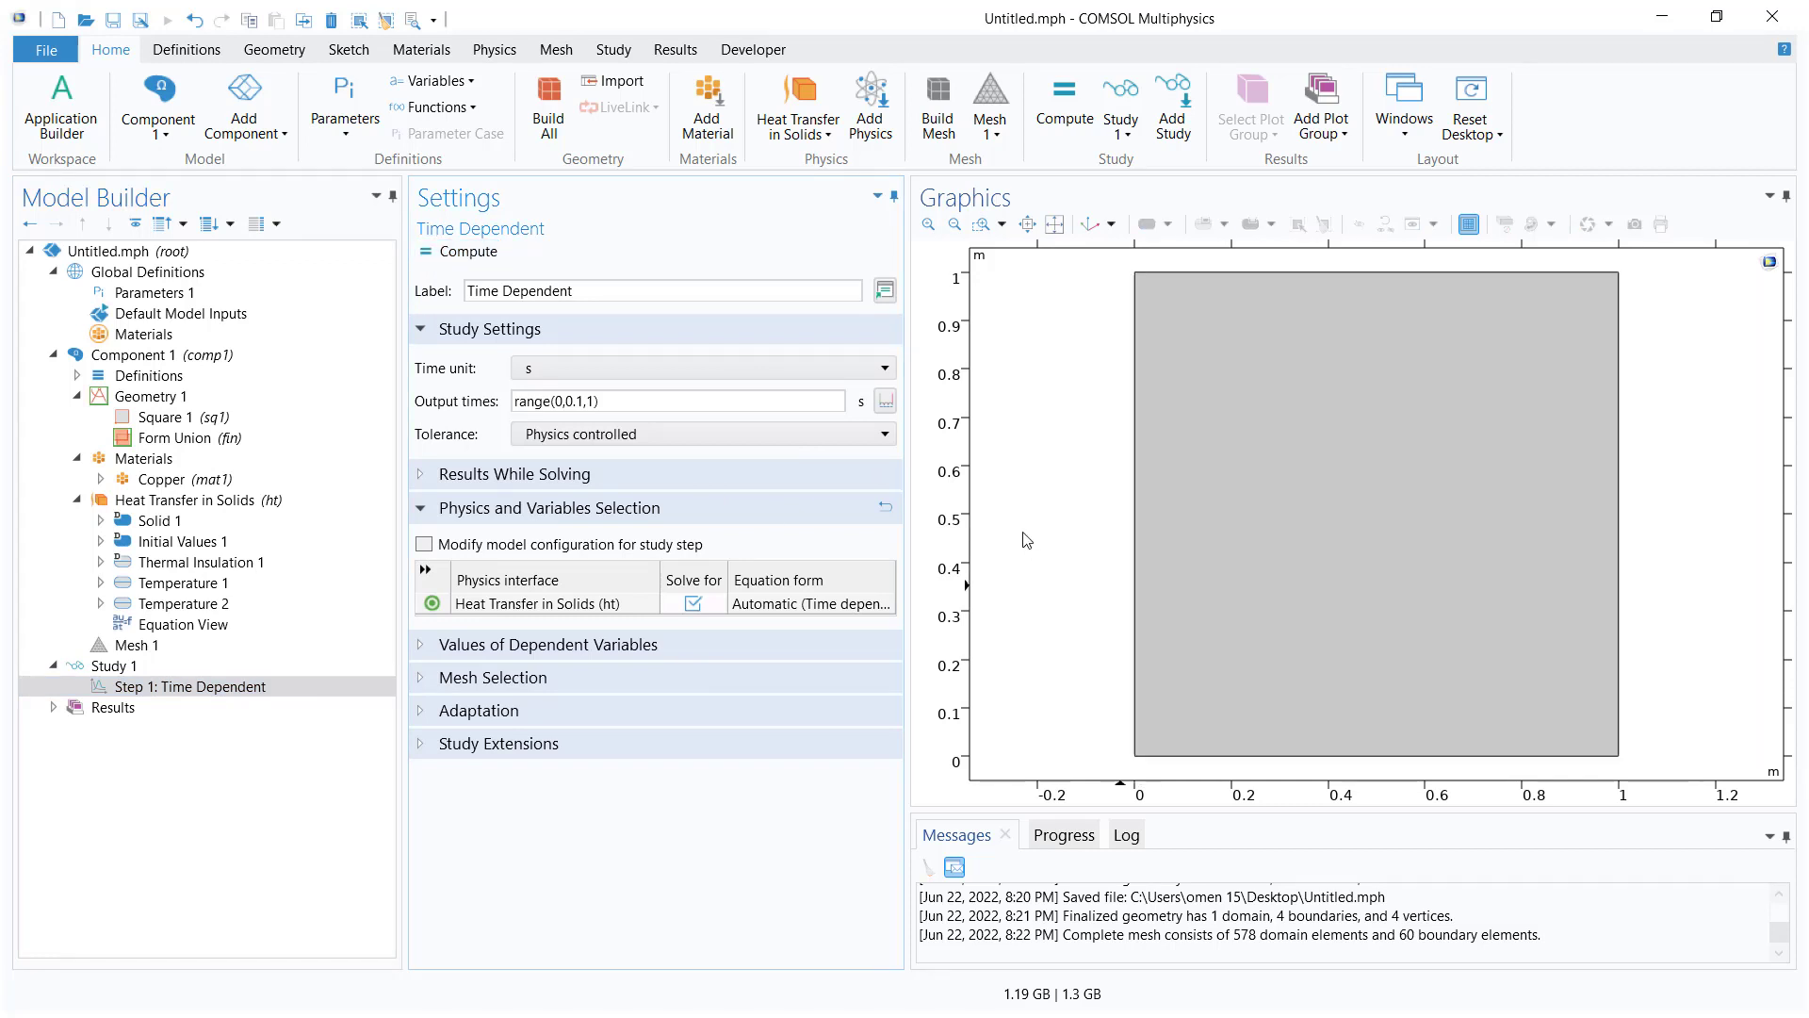
pyautogui.hotkey('ctrl', 's')
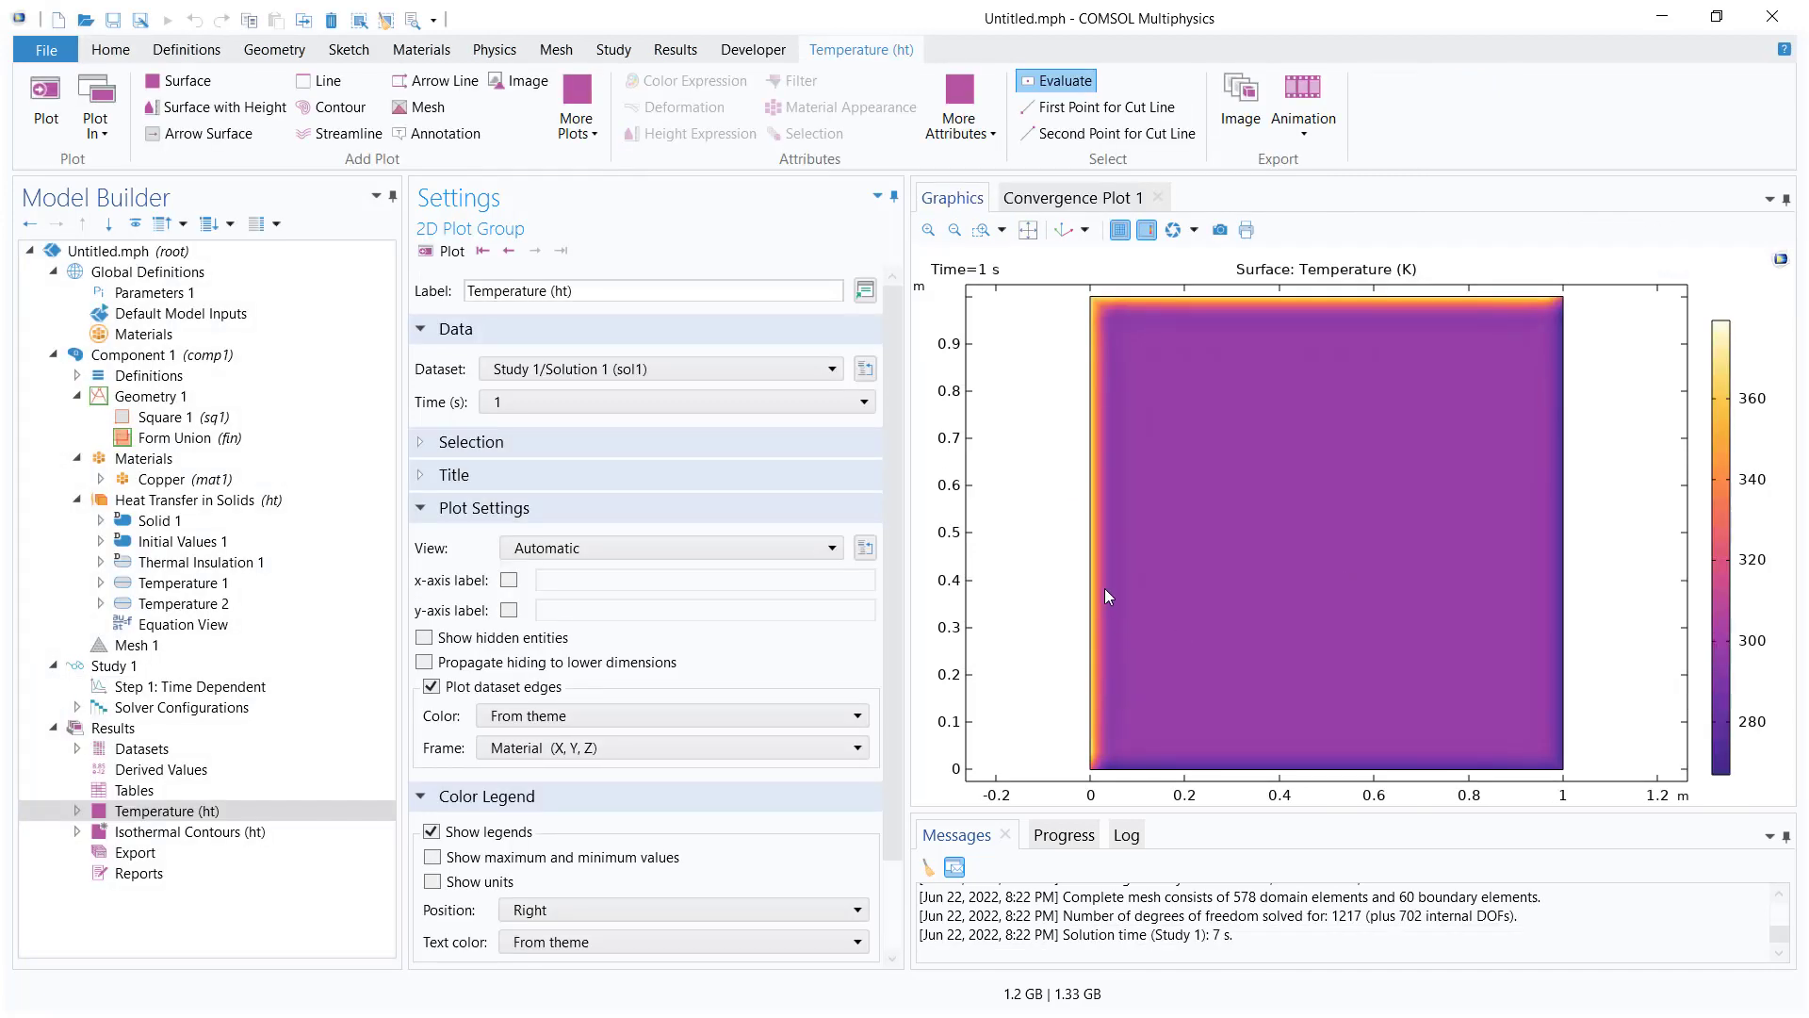
# Change the color table of the temperature surface plot to RainbowLight.
pyautogui.click(78, 811)
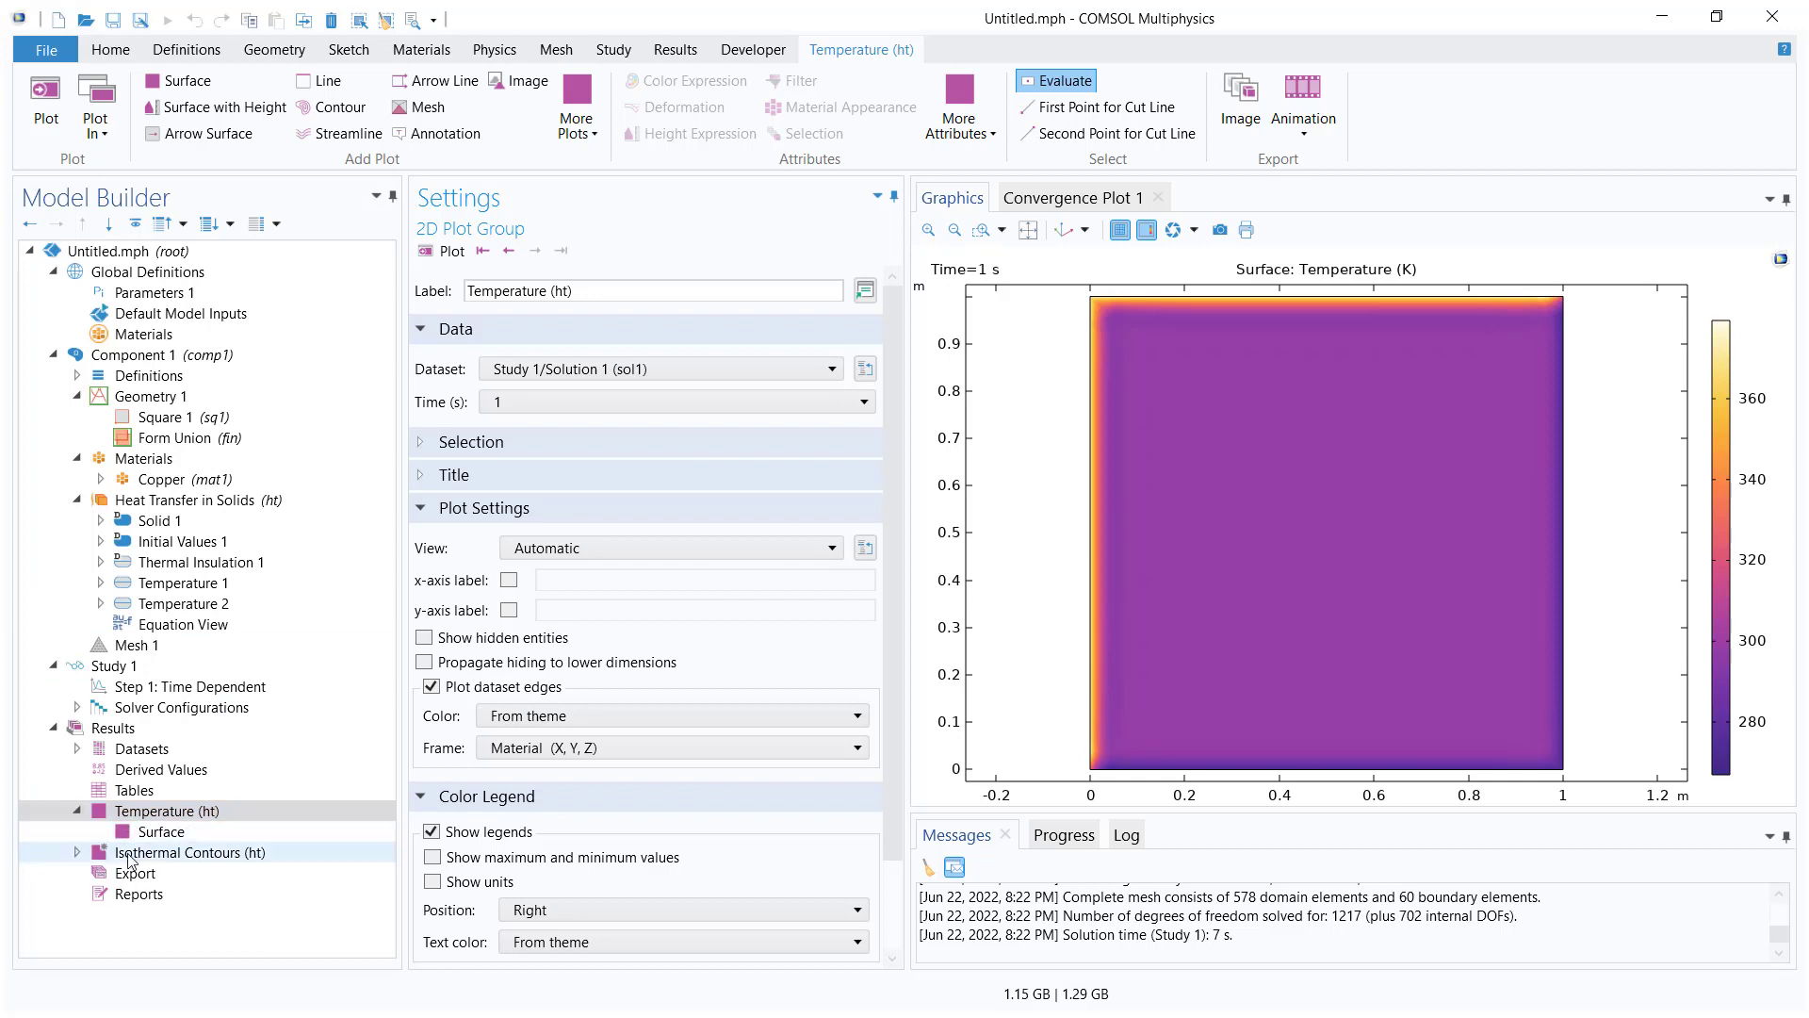
pyautogui.click(143, 831)
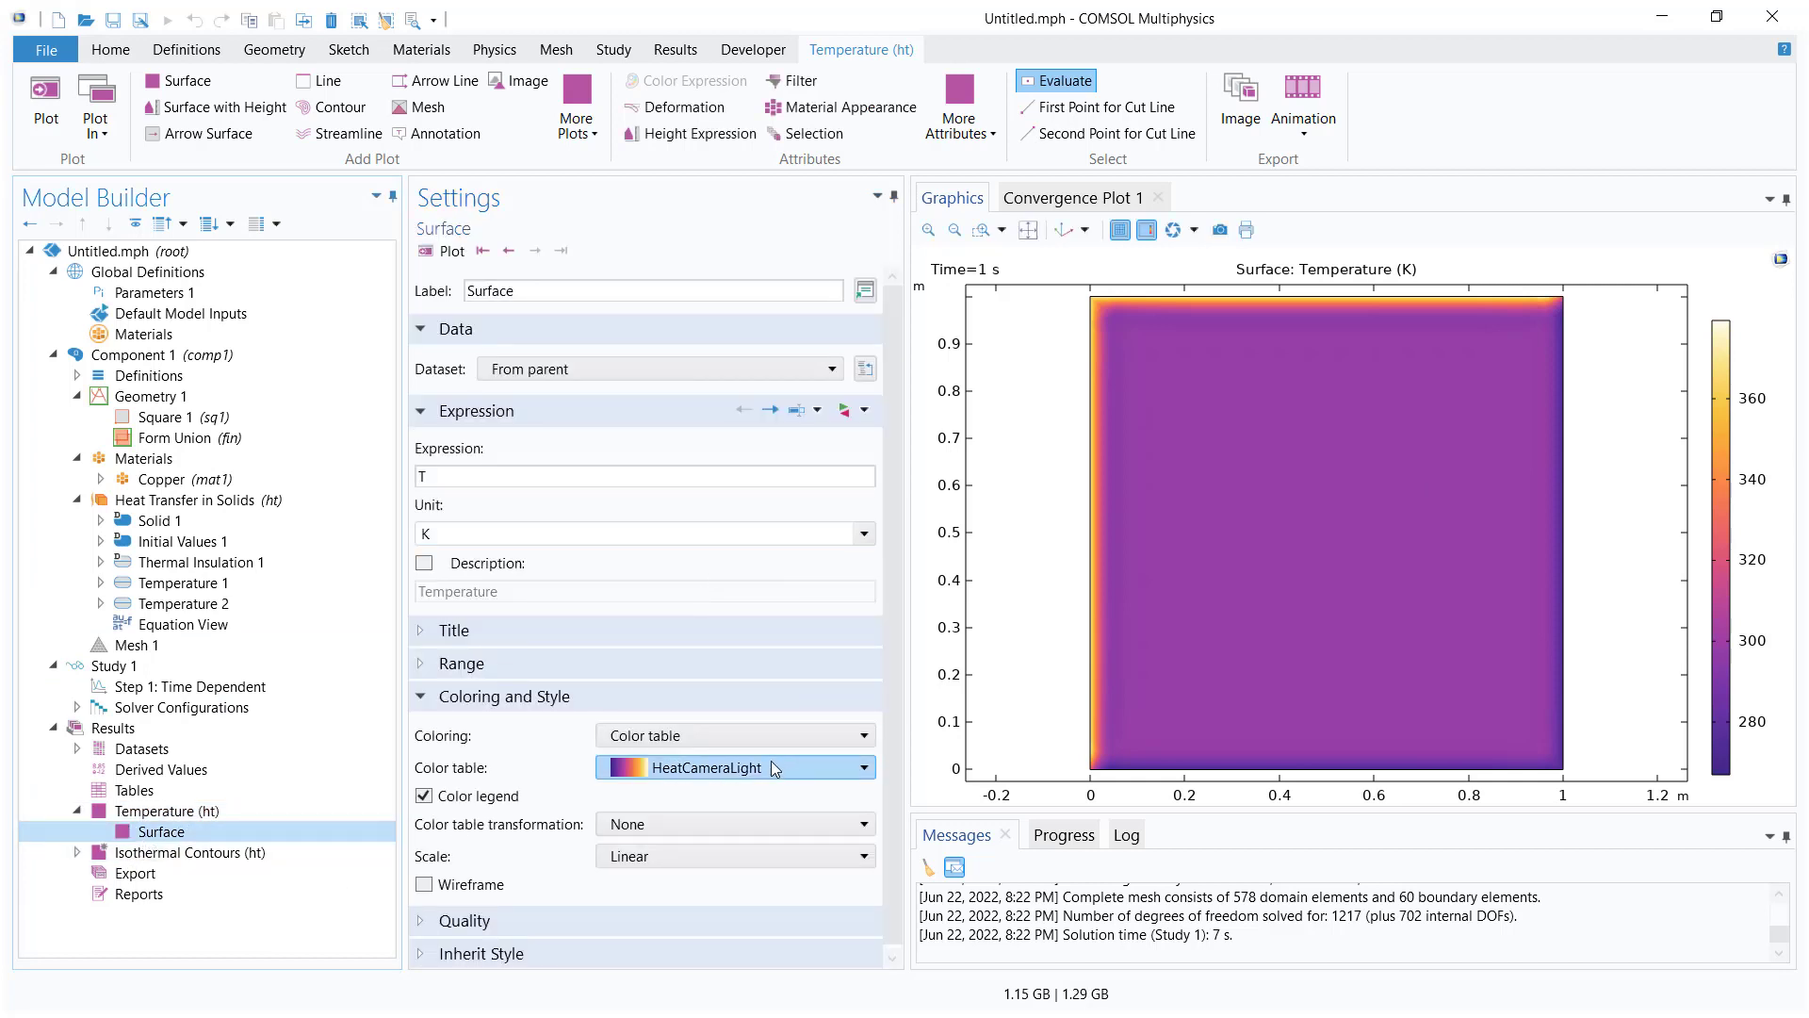
pyautogui.click(769, 765)
pyautogui.scroll(-2, 744, 471)
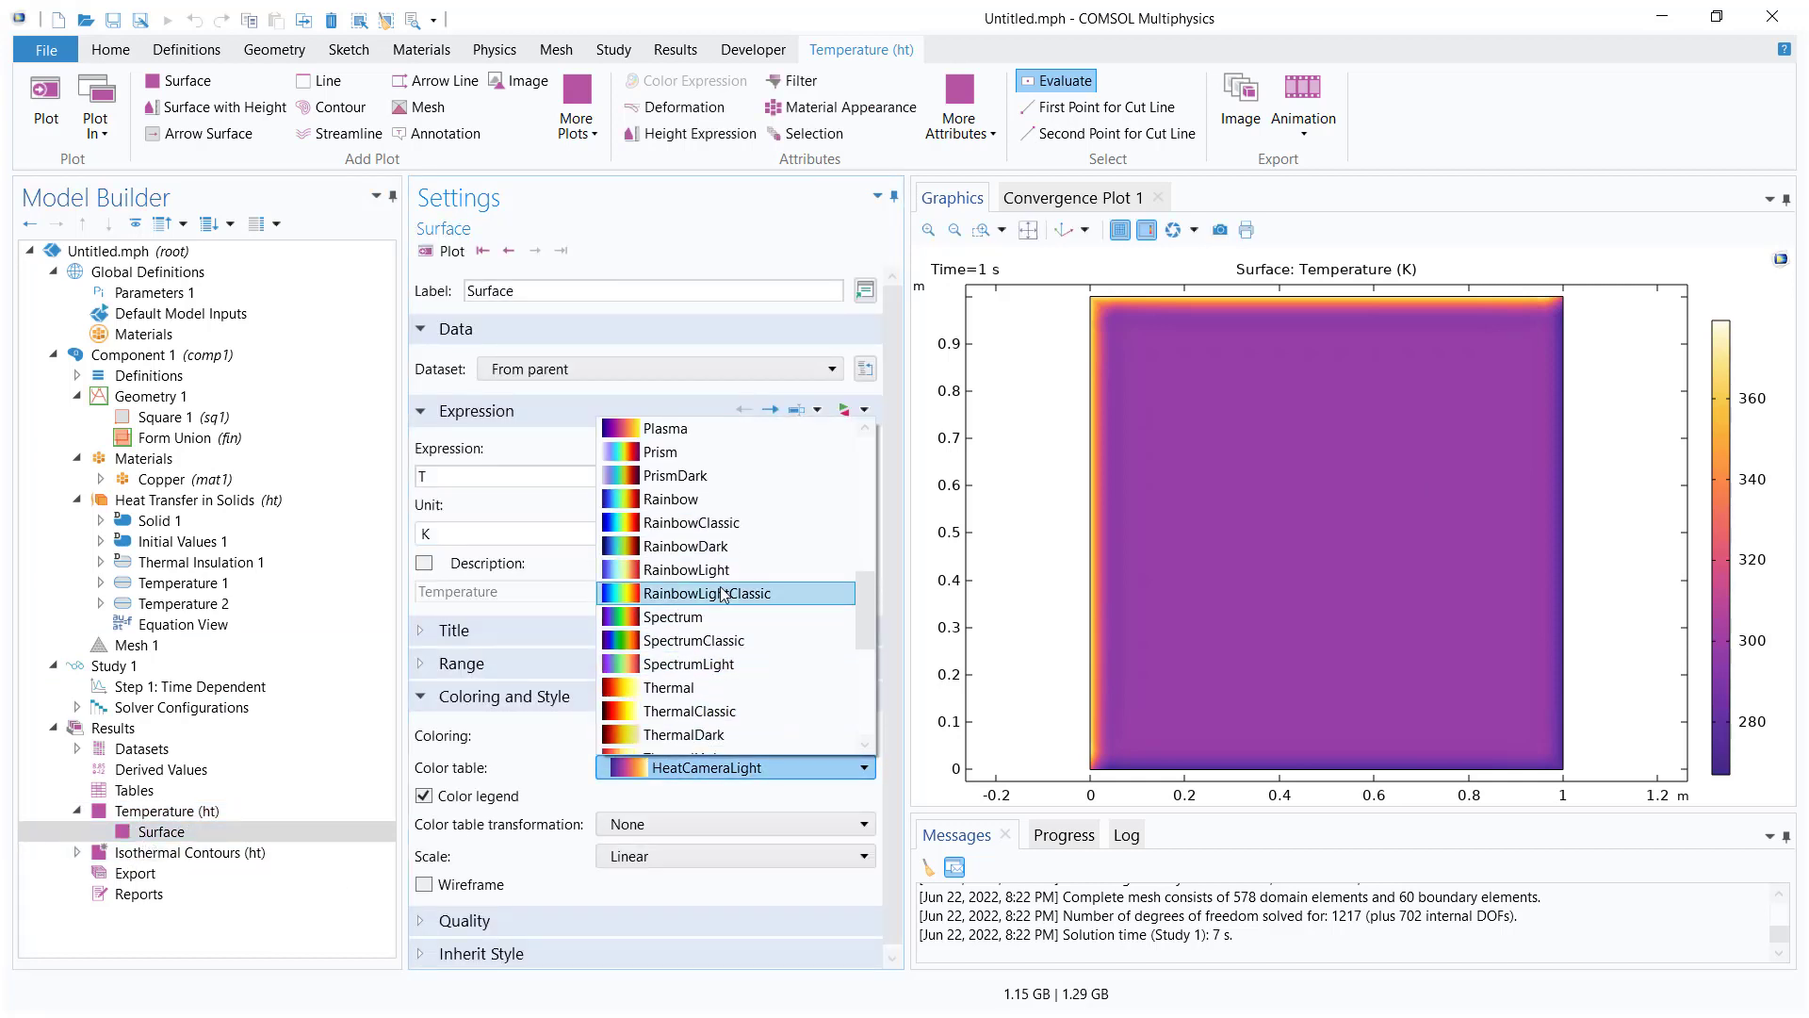
pyautogui.click(697, 569)
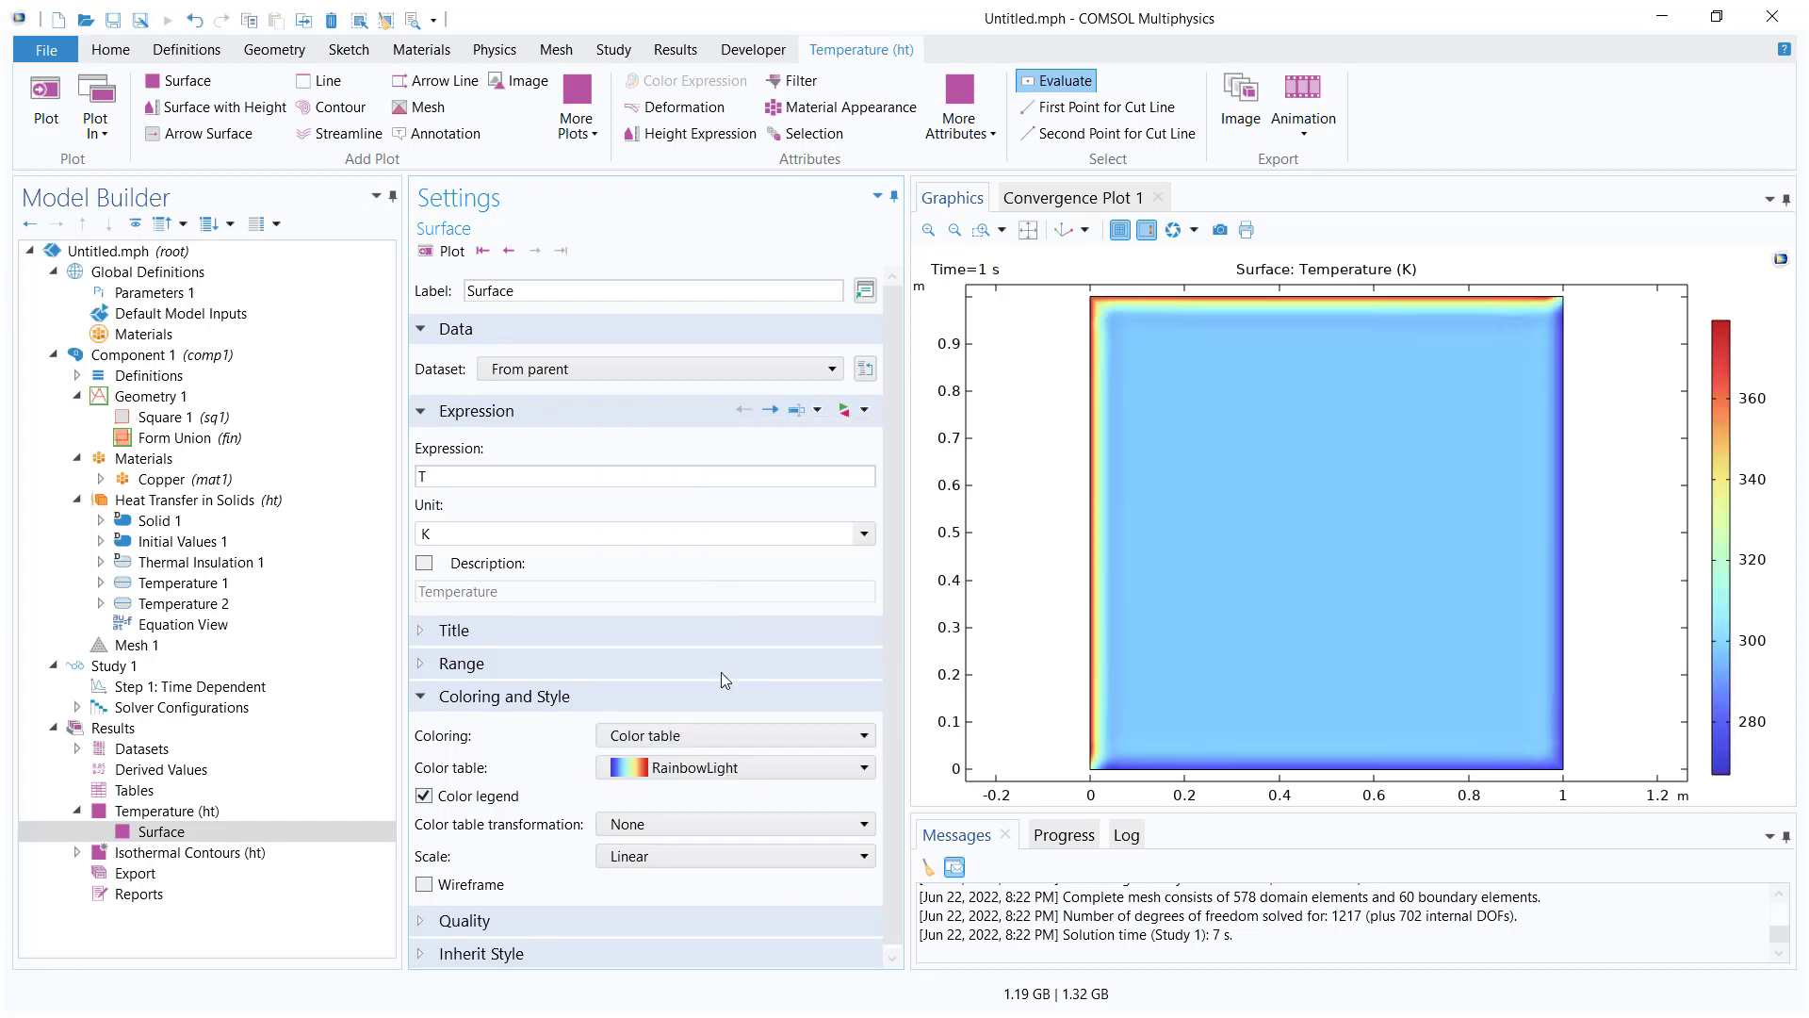
# Set the temperature surface plot's color table to RainbowLightClassic and its unit to degC, and replot.
pyautogui.click(736, 768)
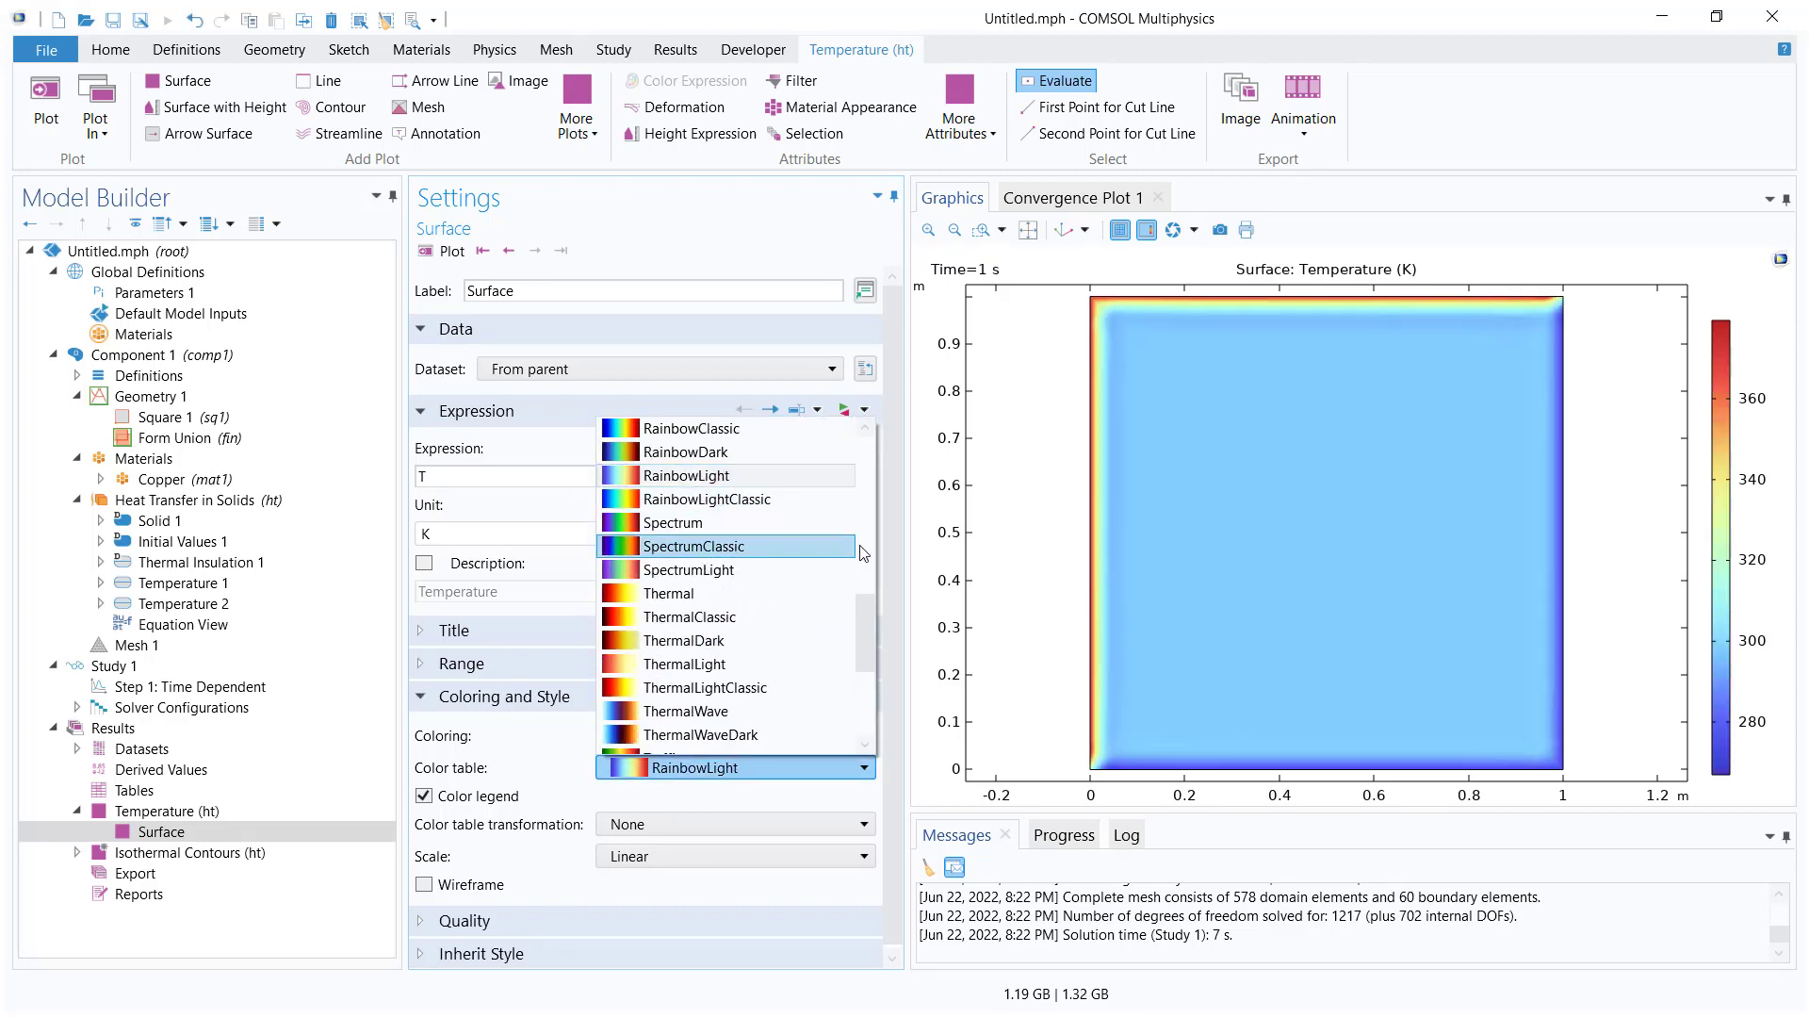
pyautogui.click(830, 500)
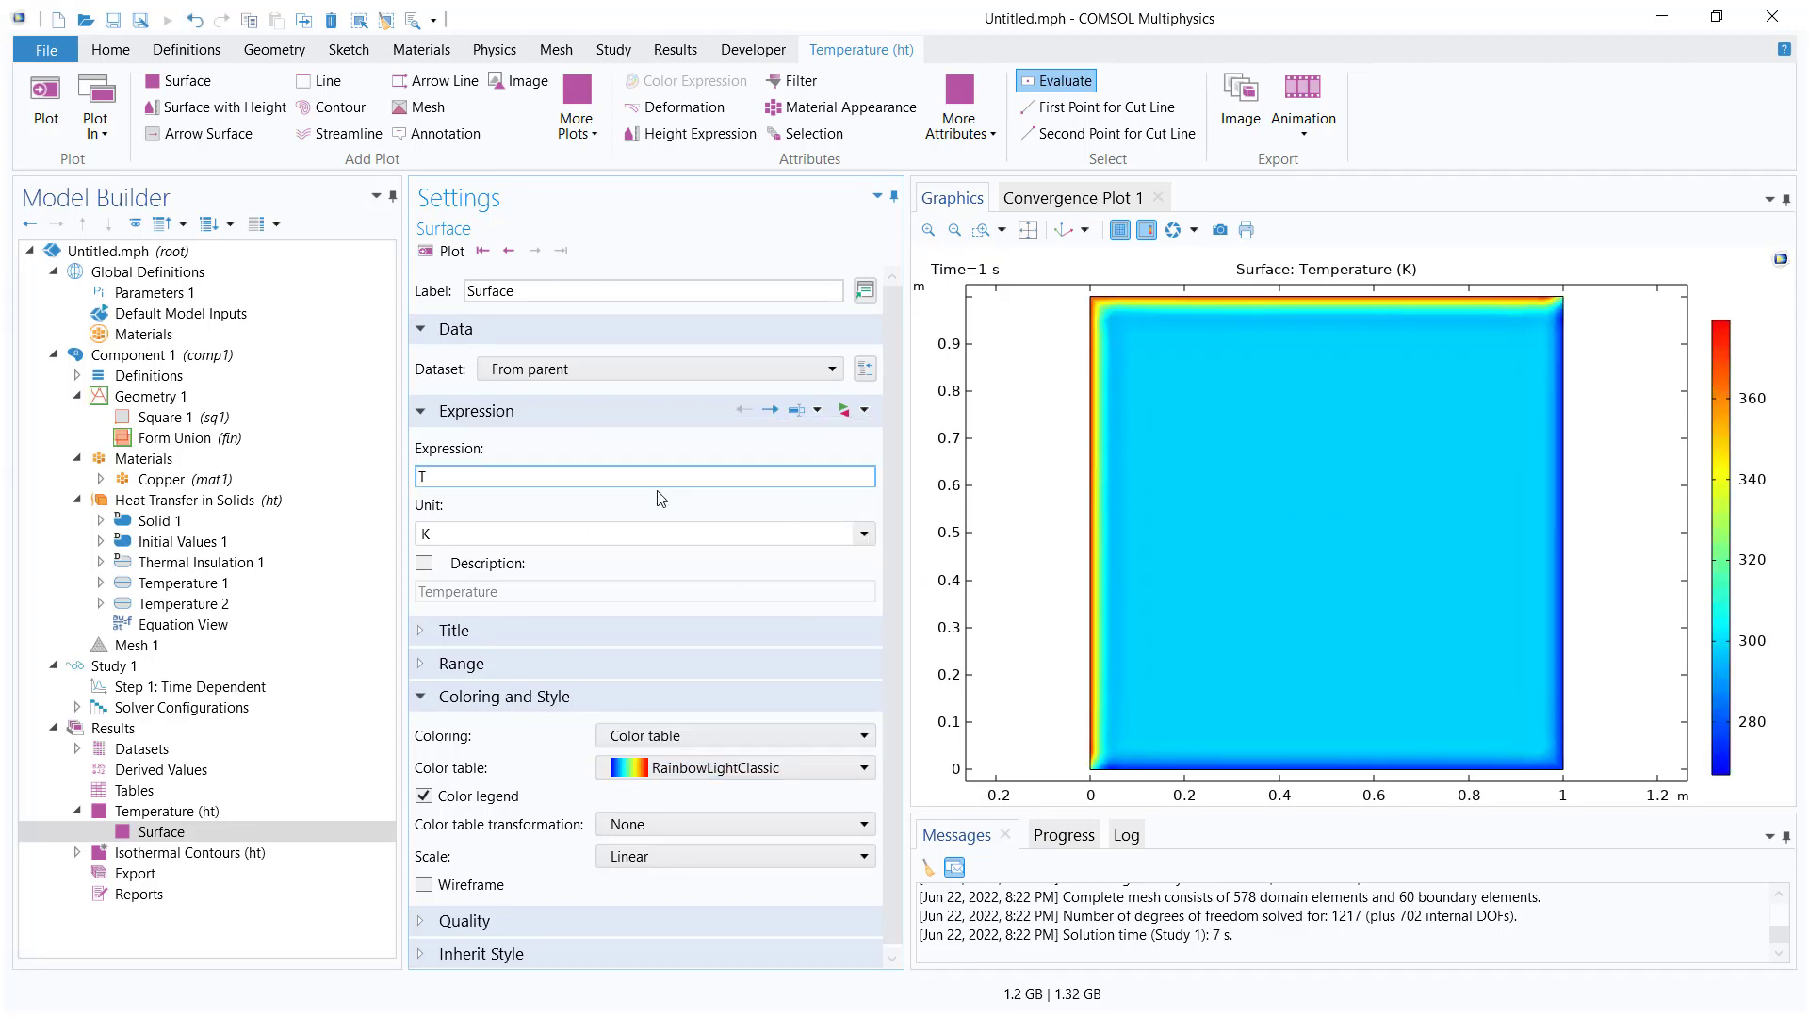
pyautogui.click(864, 534)
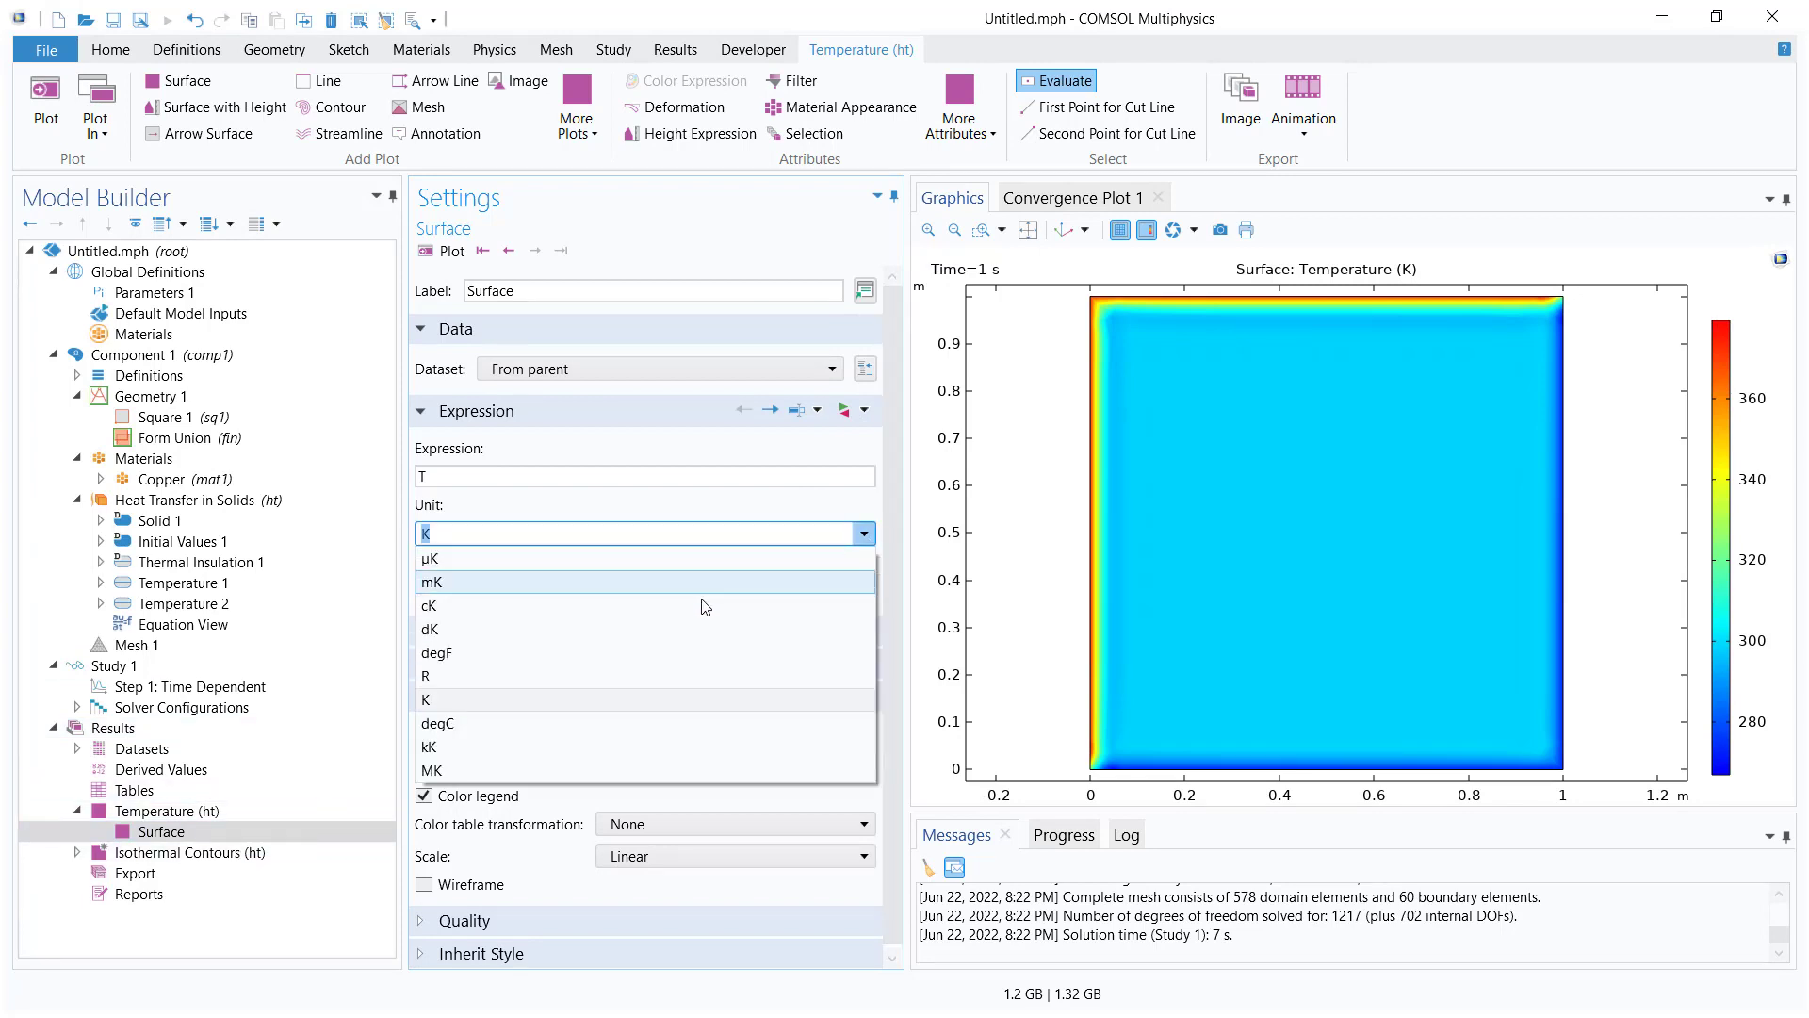
pyautogui.click(525, 723)
pyautogui.click(454, 251)
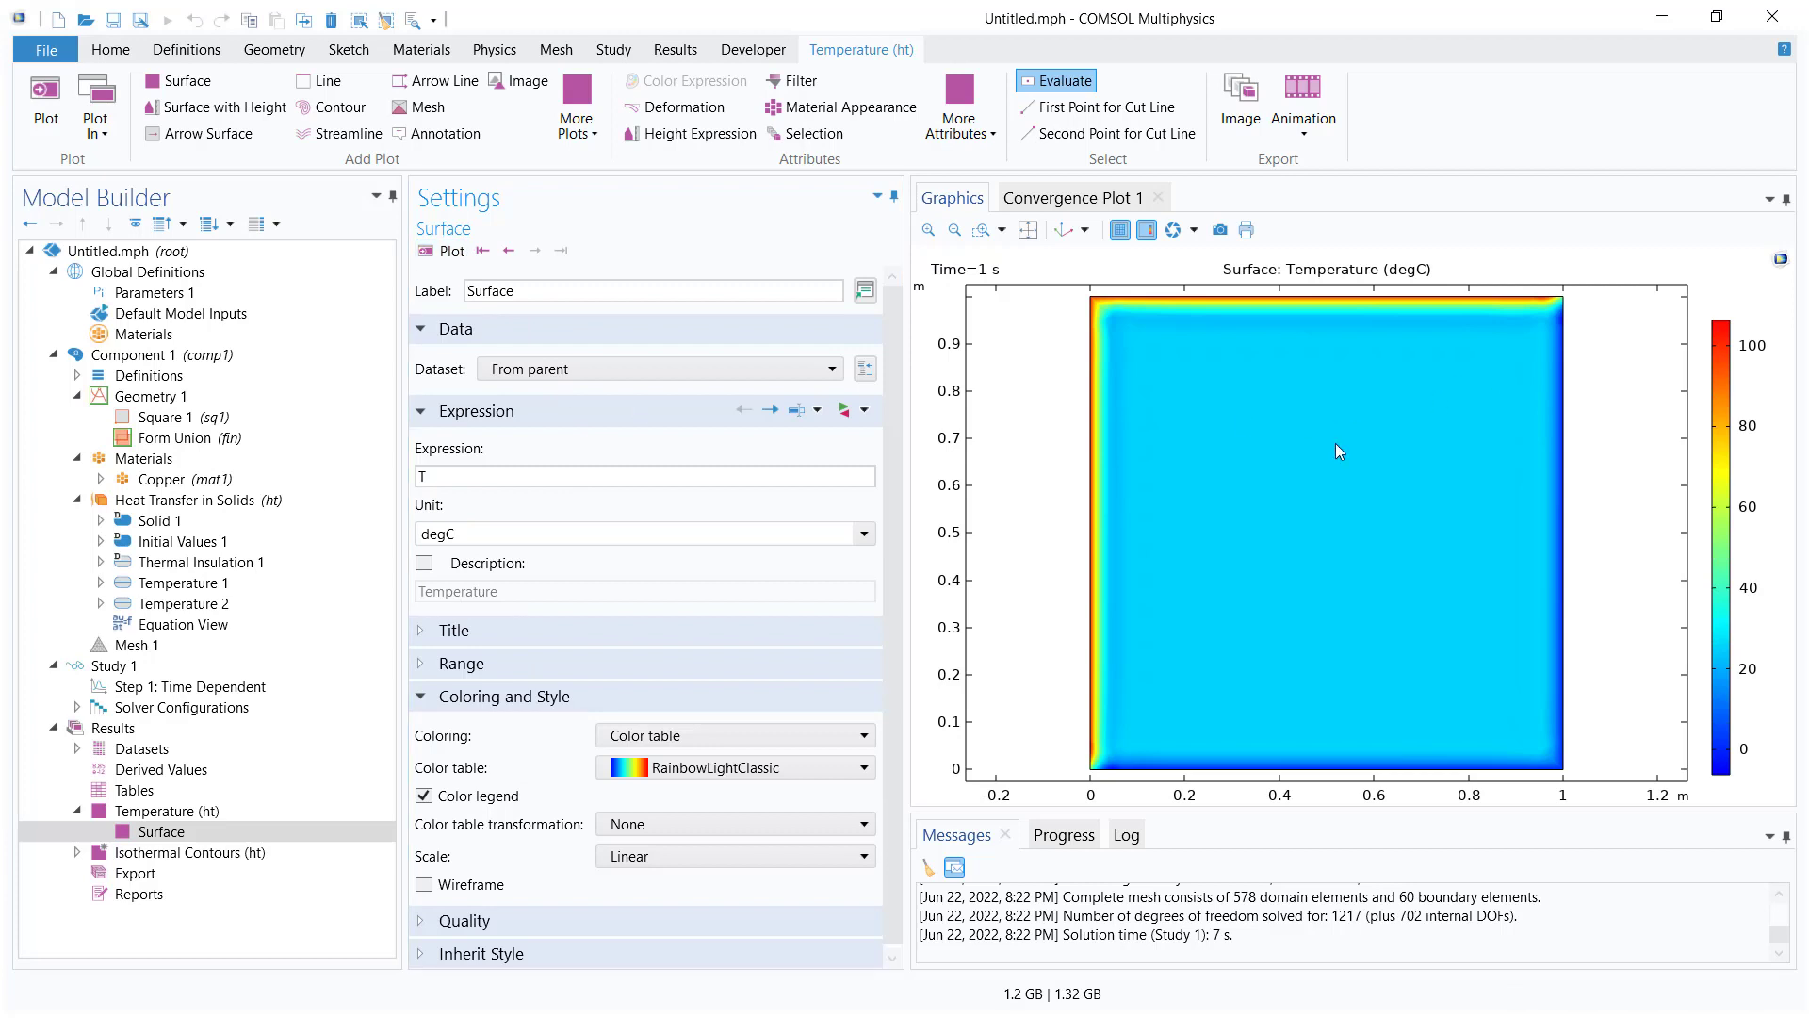
# Recompute the time-dependent study with output times range(0,0.1,100) and show the temperature plot at 100 s.
pyautogui.click(188, 687)
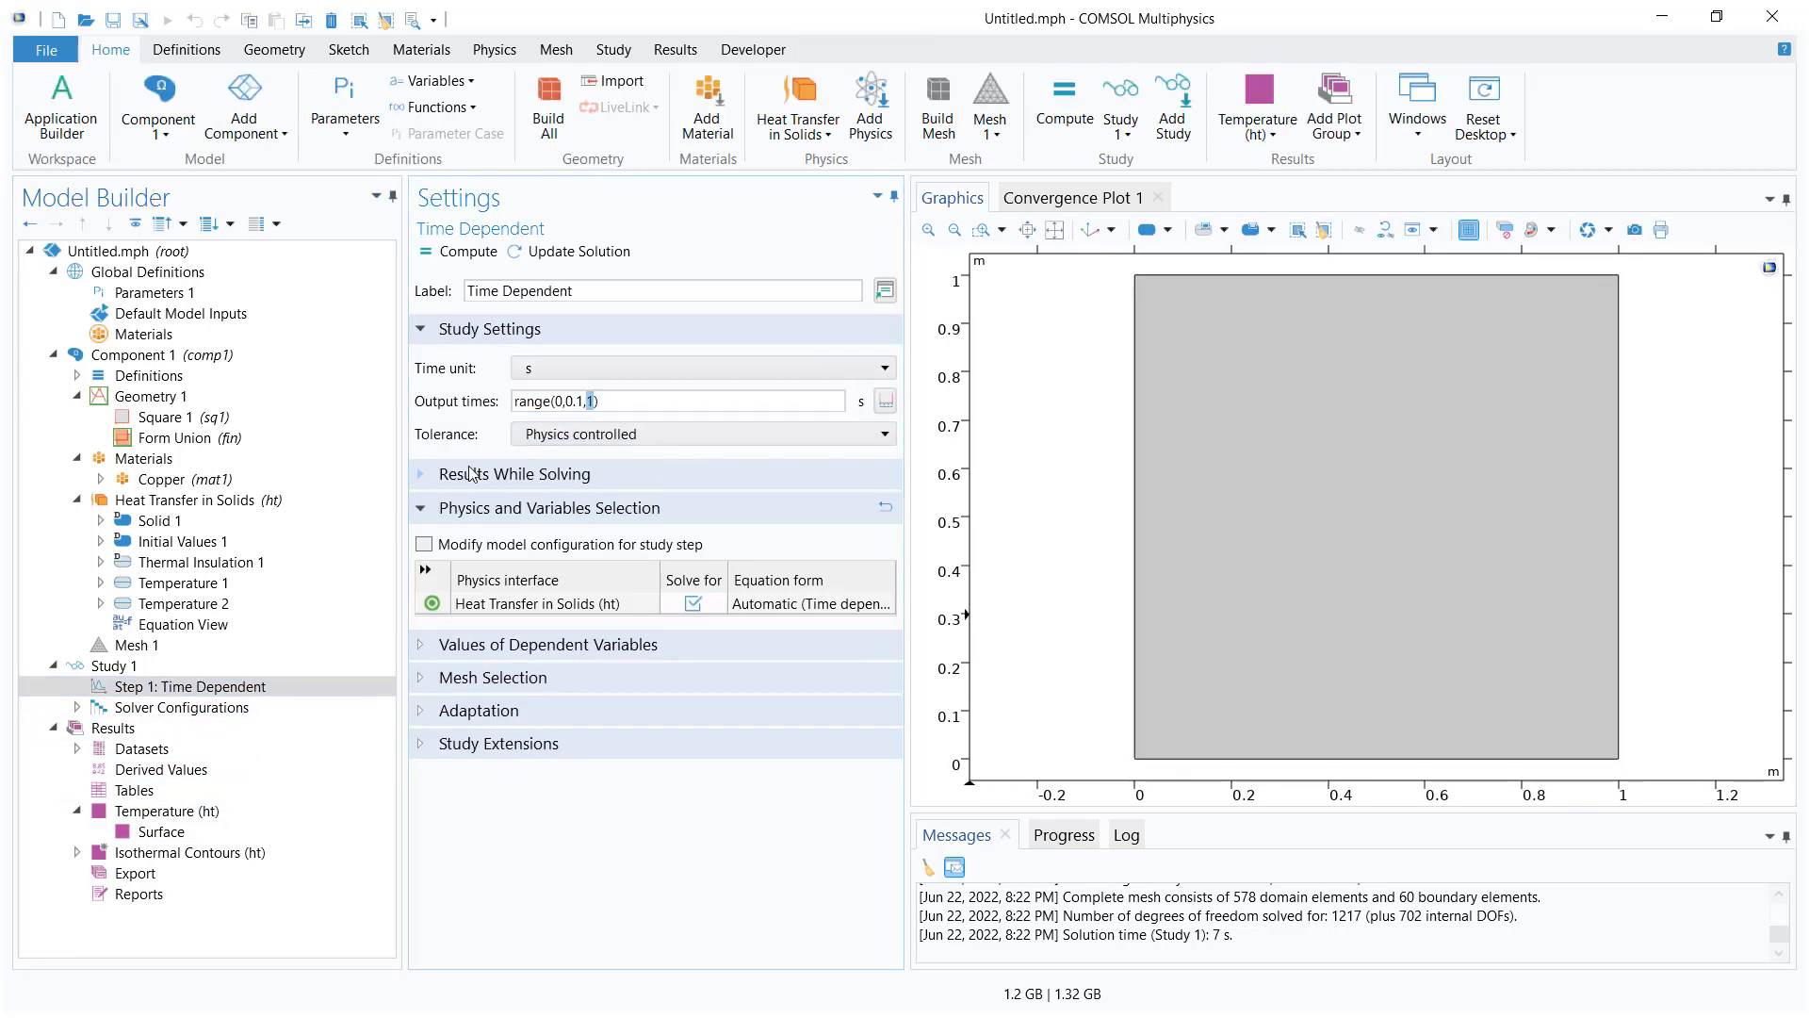
pyautogui.click(454, 250)
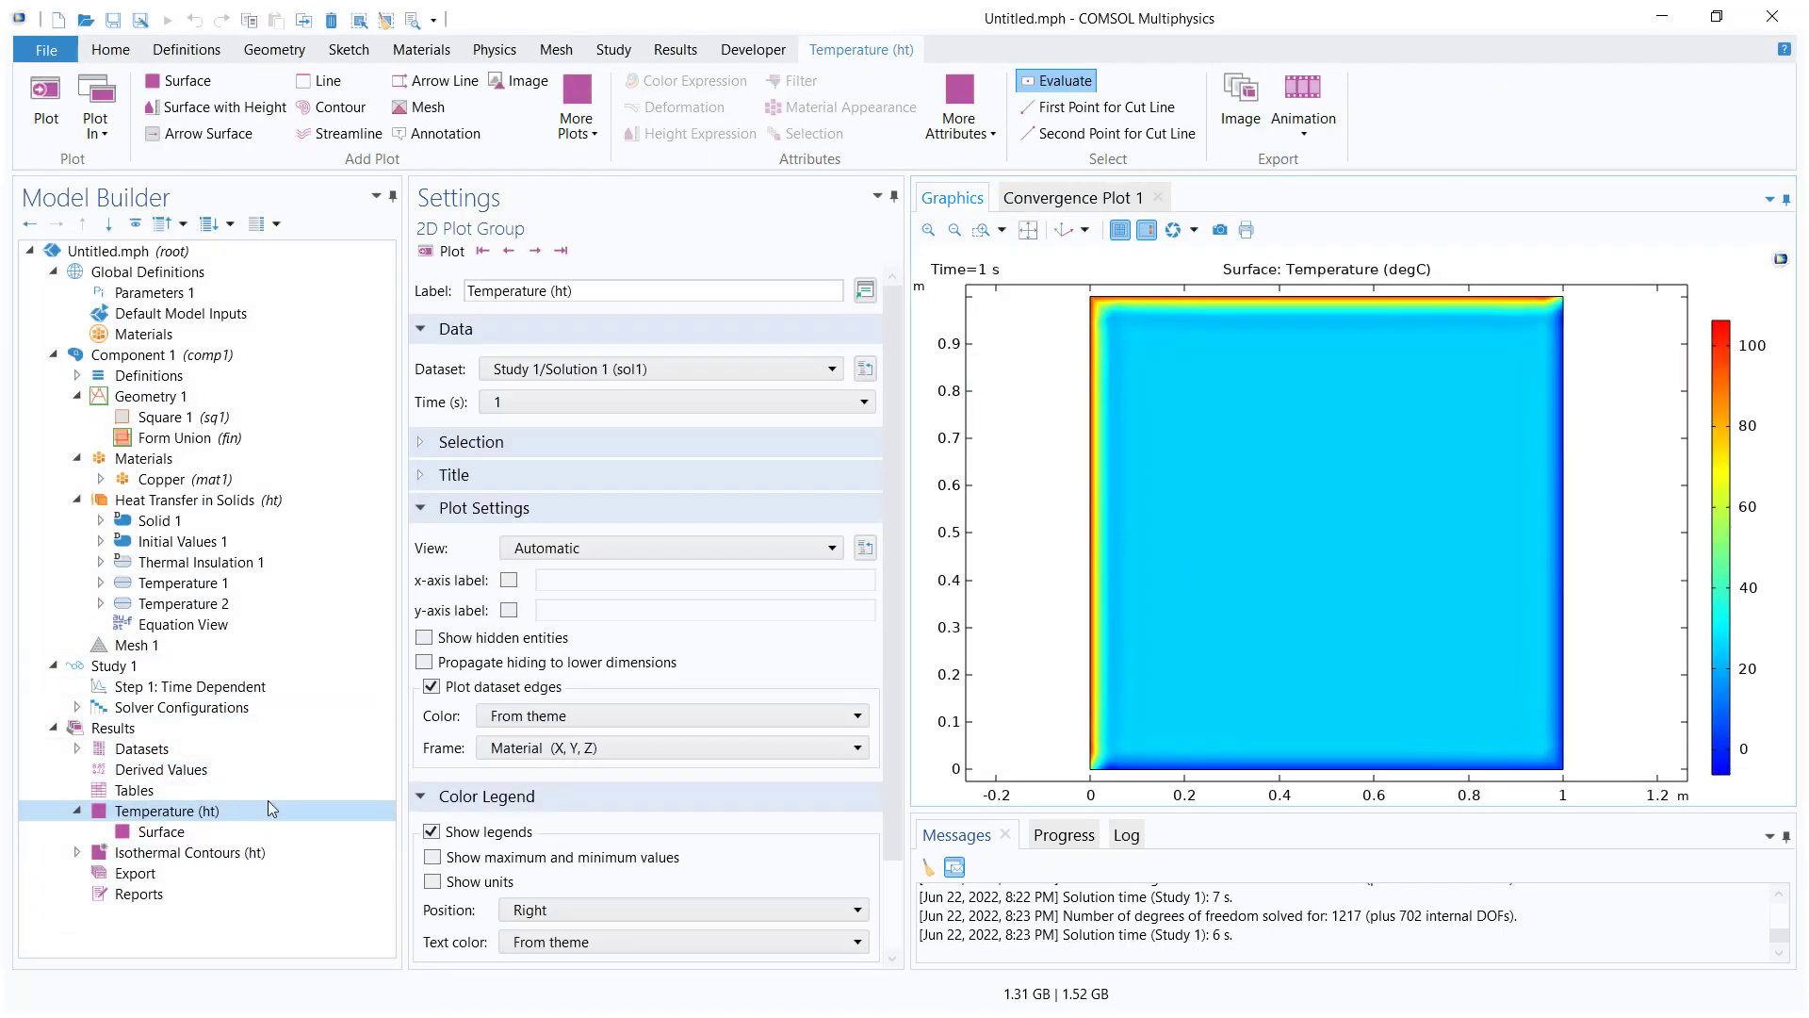
pyautogui.click(812, 399)
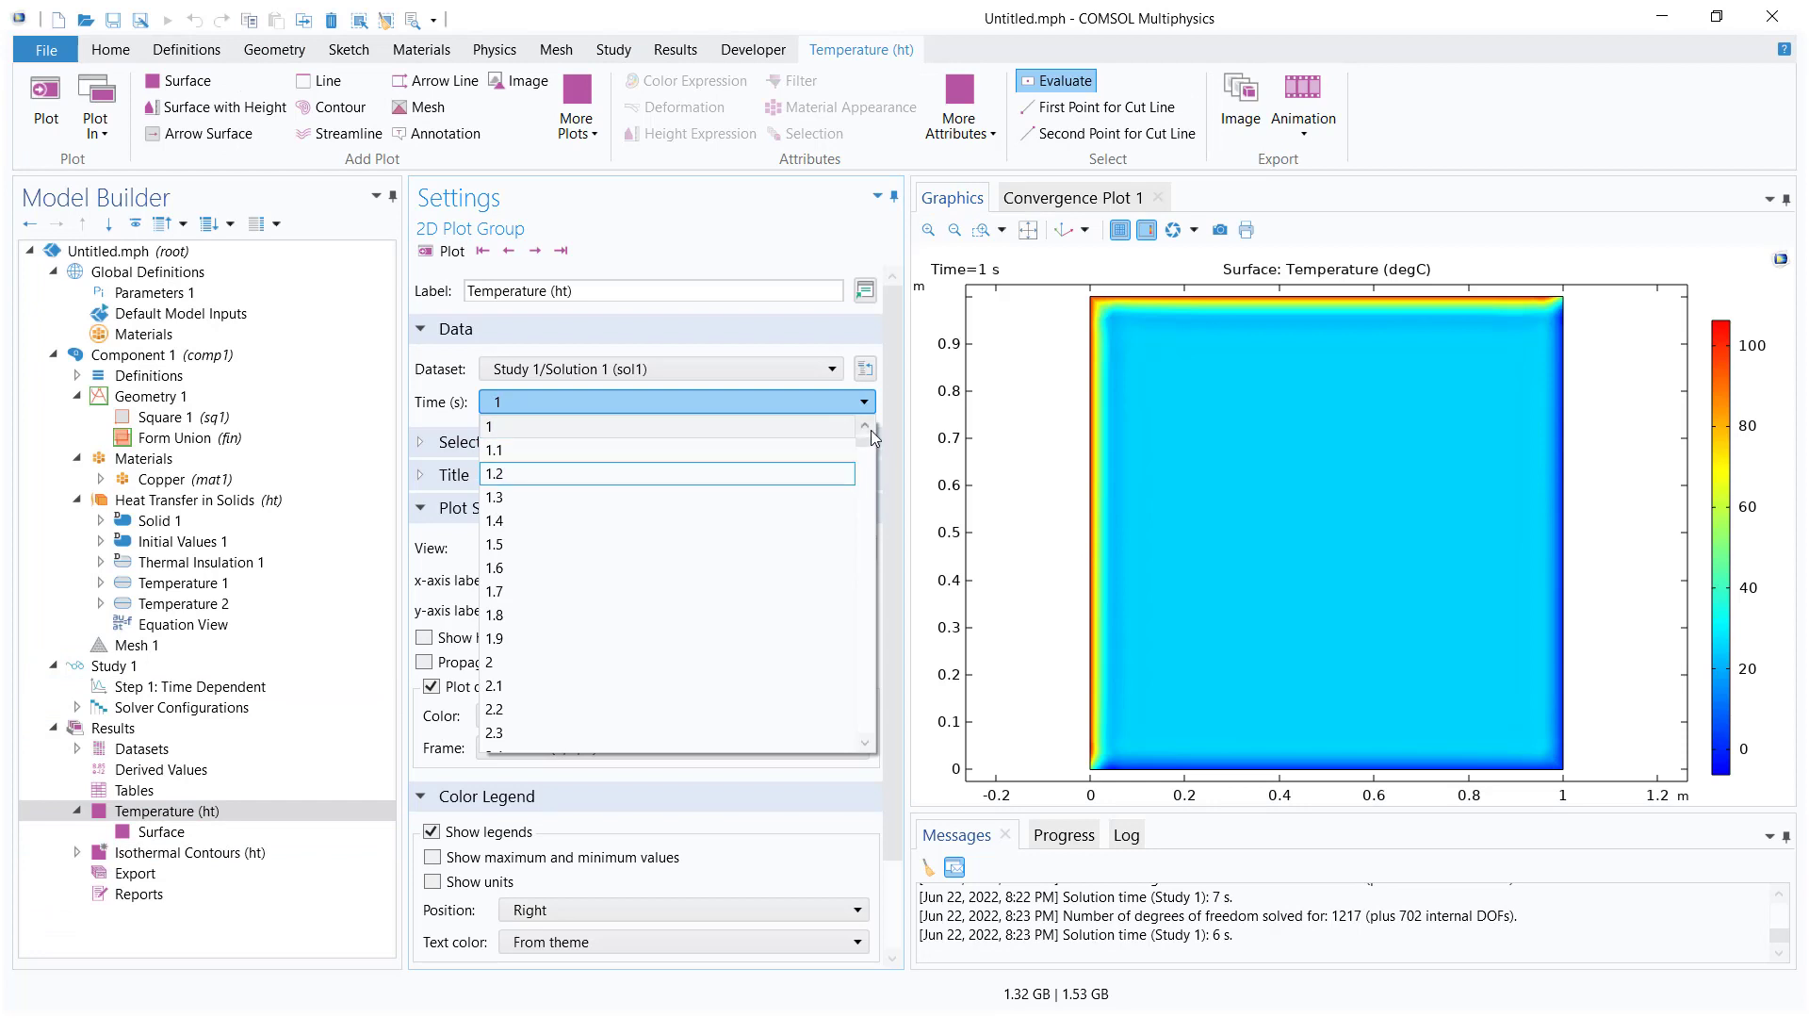
pyautogui.moveTo(871, 430); pyautogui.dragTo(619, 716)
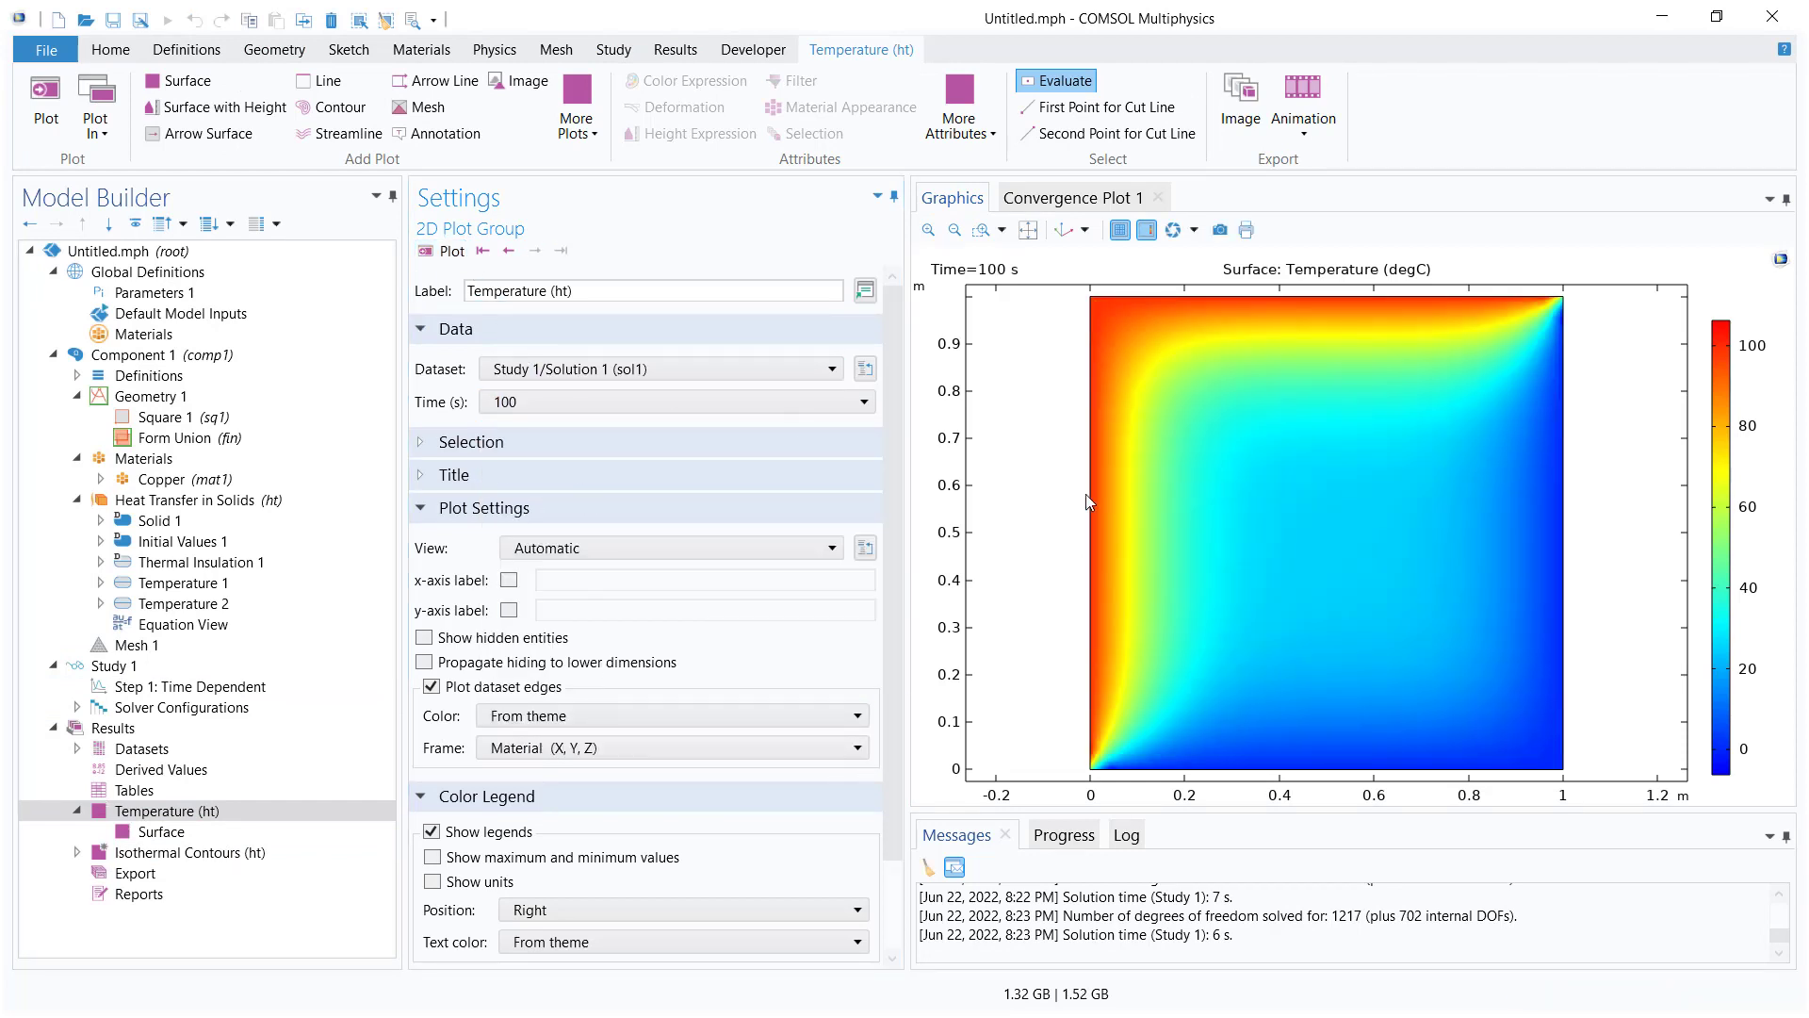
# Create a player animation of the temperature plot and play it, first with the default frames and again with 50 frames.
pyautogui.click(1304, 111)
pyautogui.click(1327, 155)
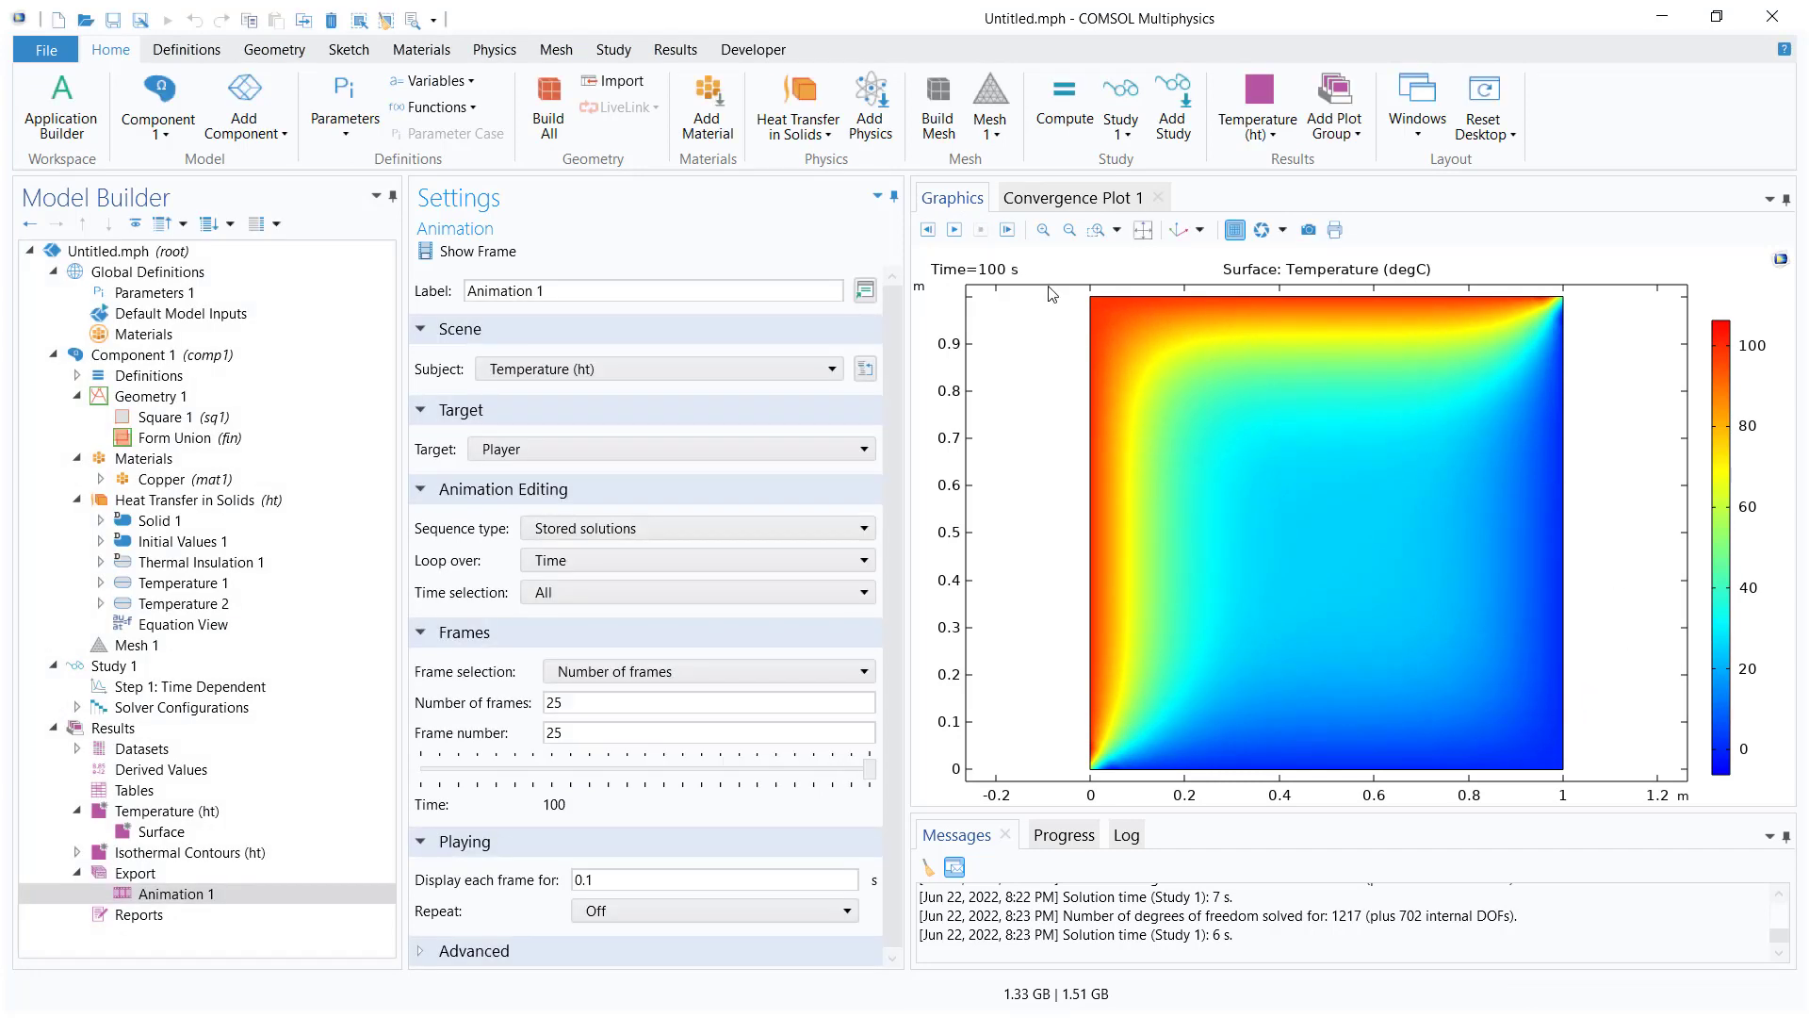
pyautogui.click(955, 229)
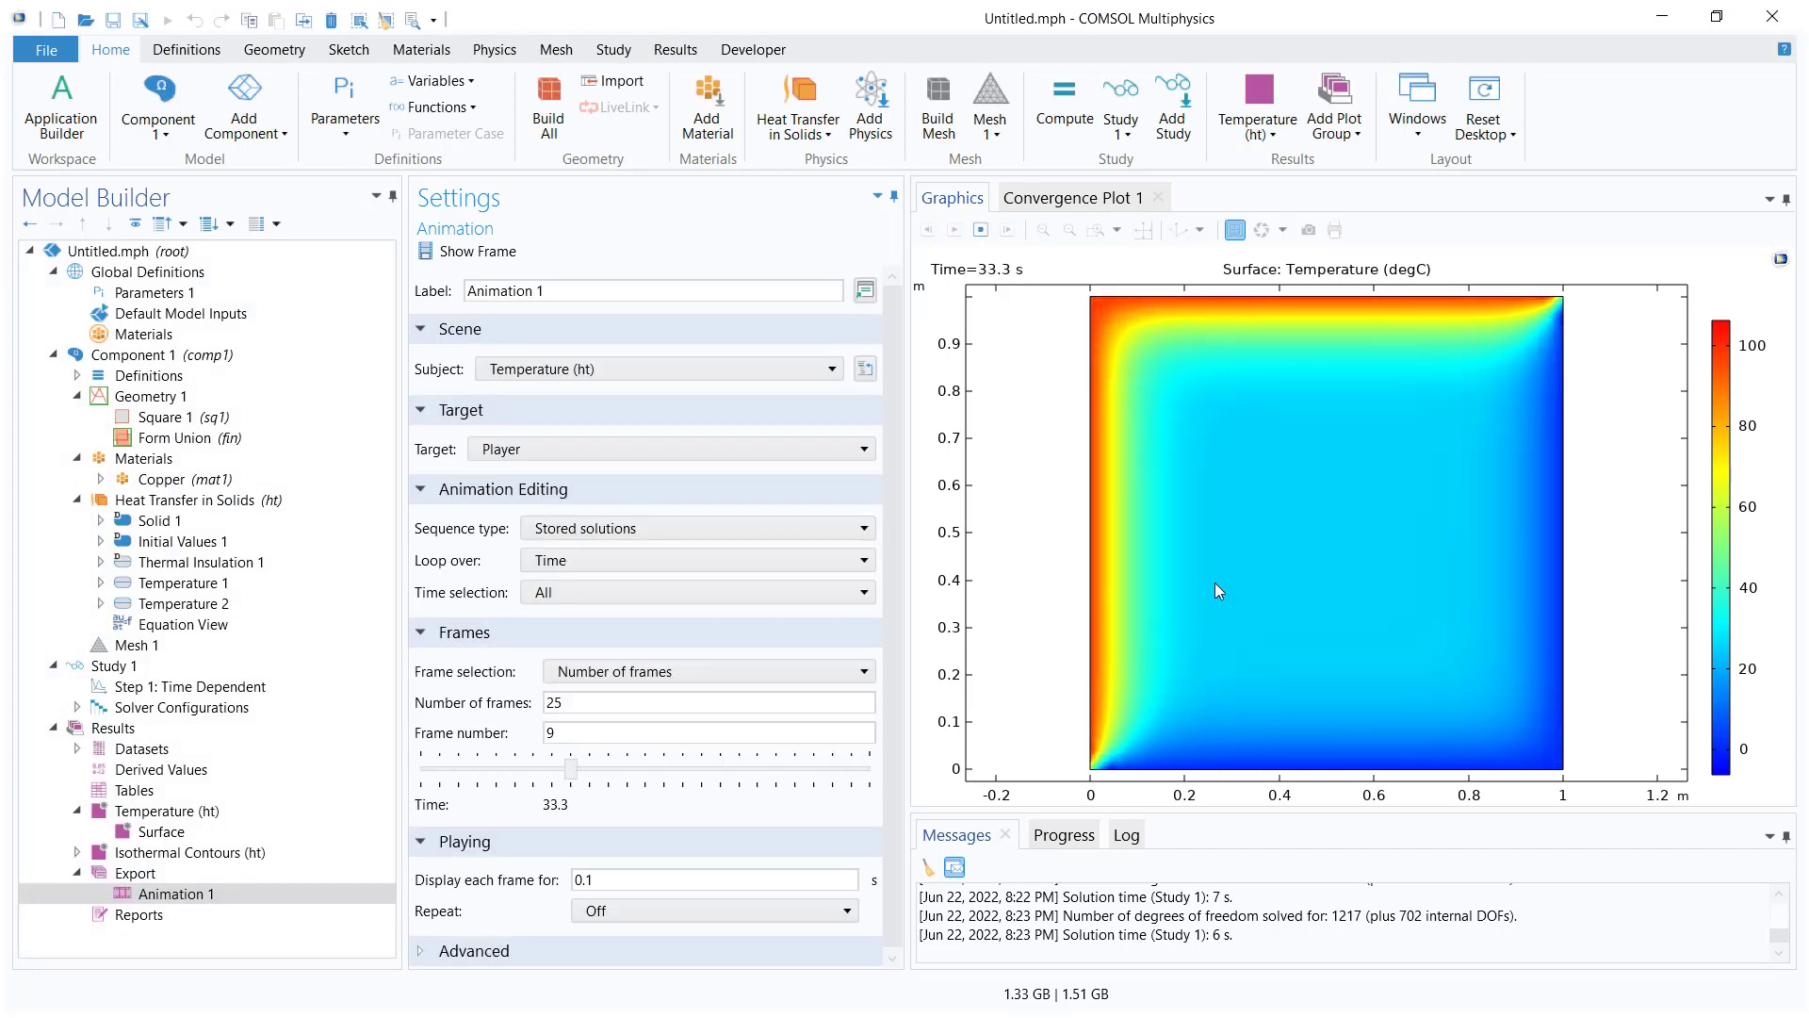
pyautogui.moveTo(573, 705); pyautogui.dragTo(515, 711)
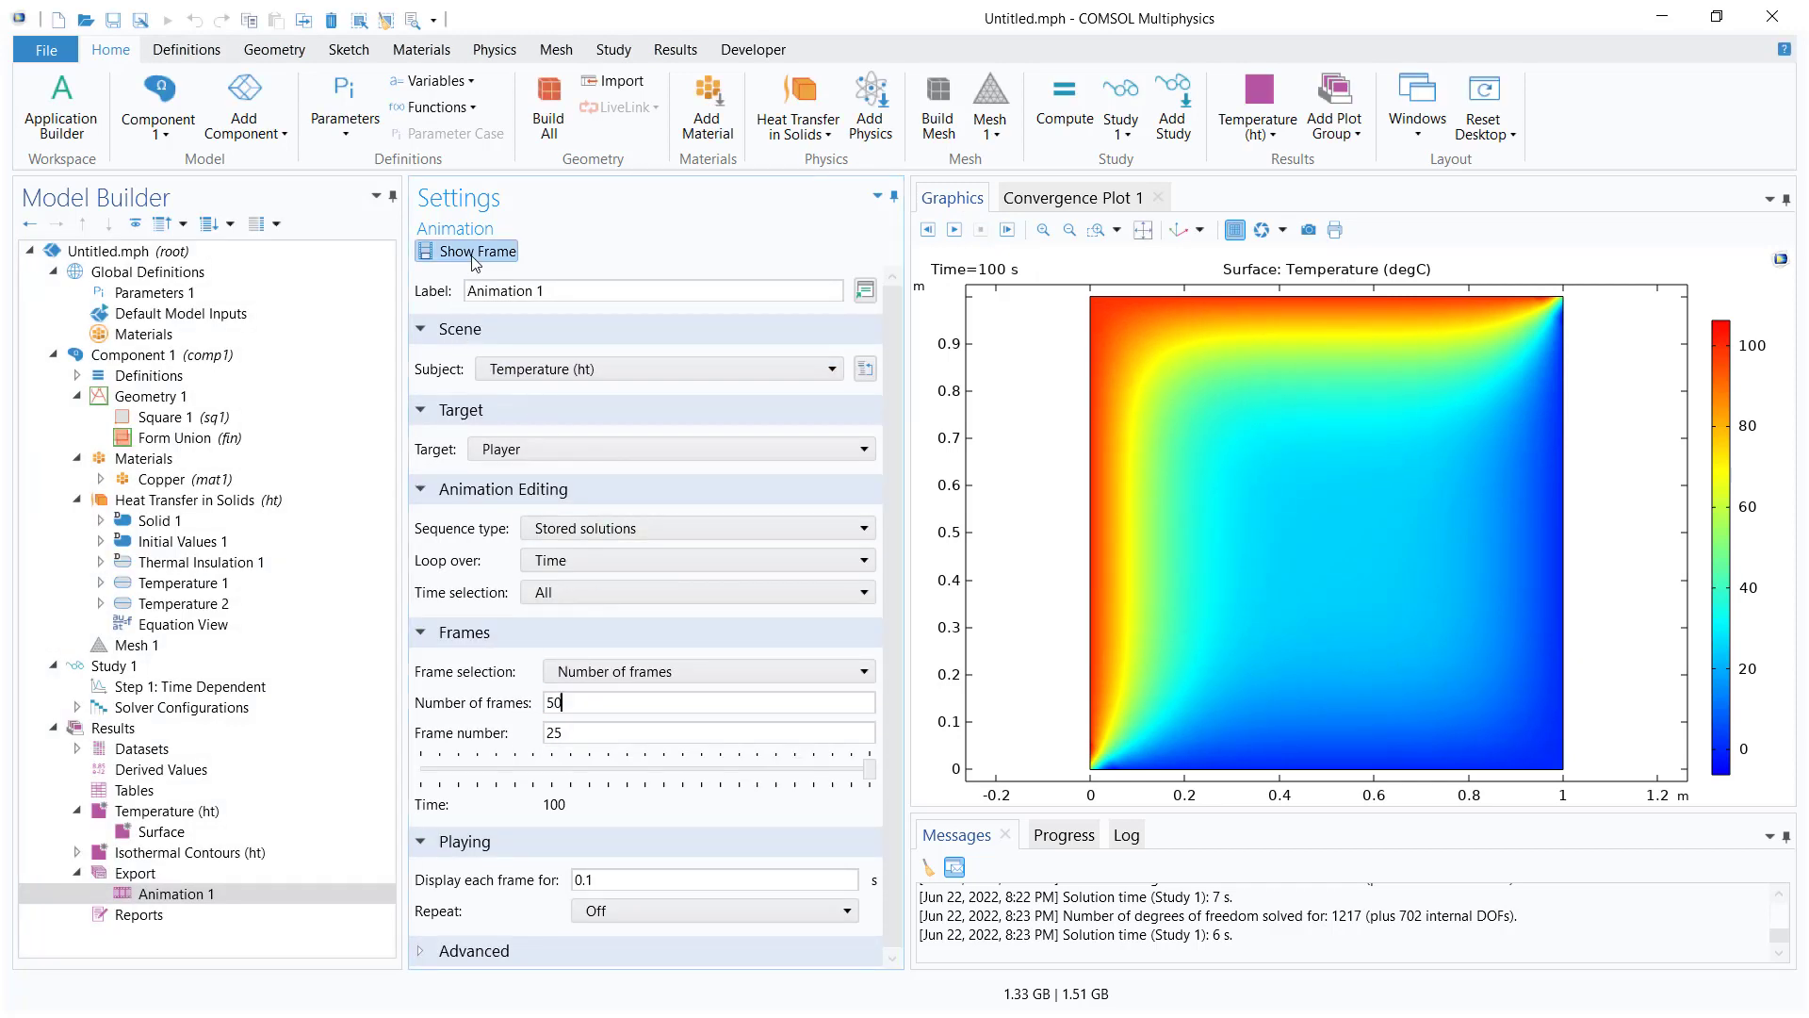
pyautogui.click(955, 229)
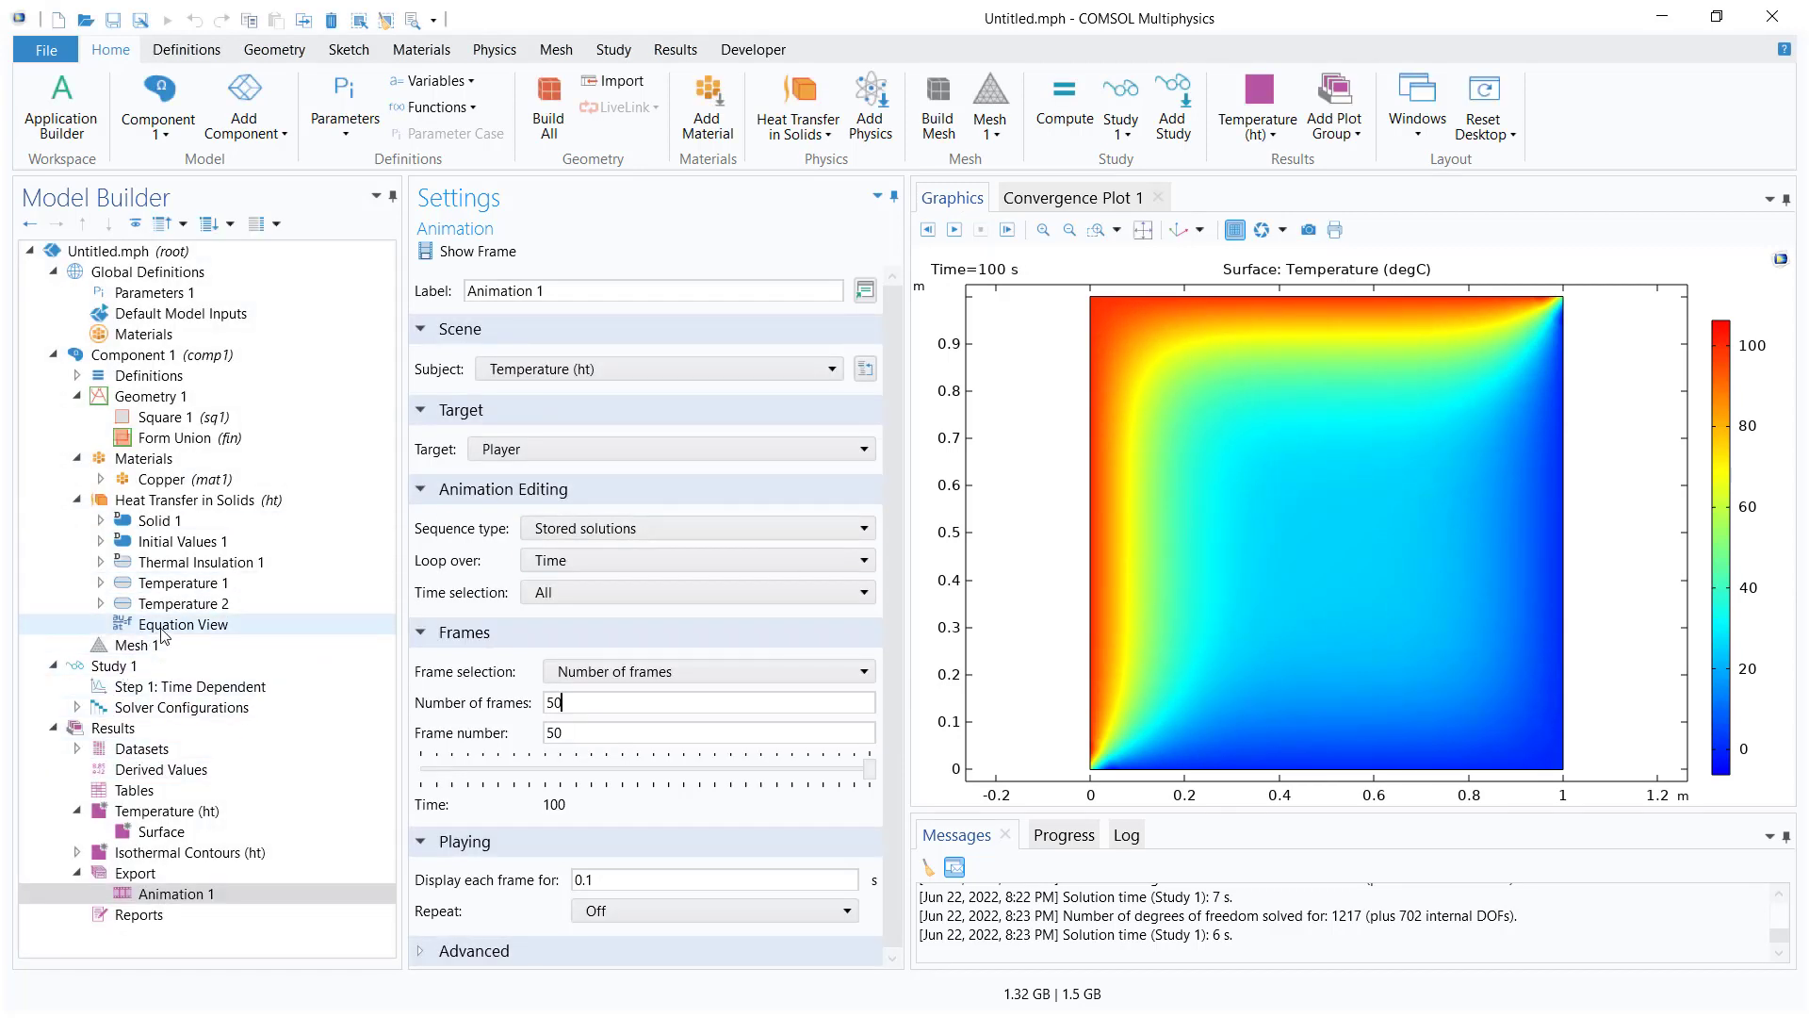
# Change the study's output times to range(0,0.2,1000) and recompute the solution.
pyautogui.click(132, 687)
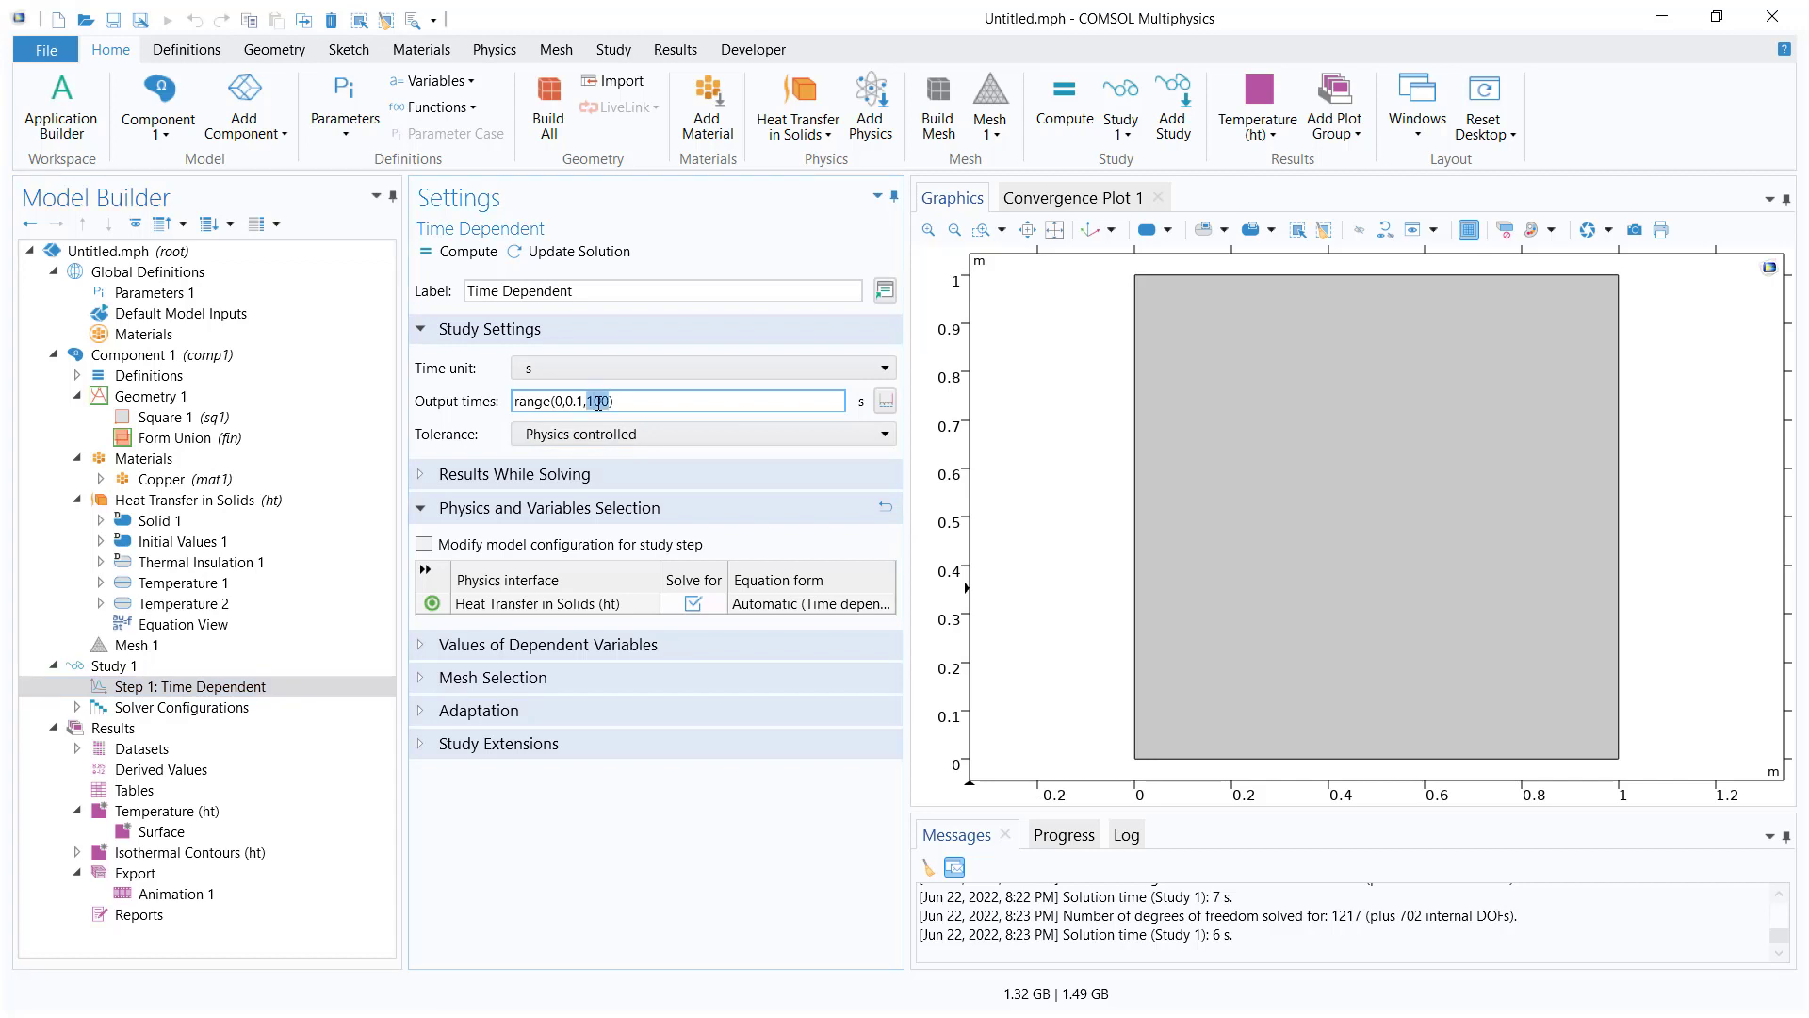
pyautogui.write('0')
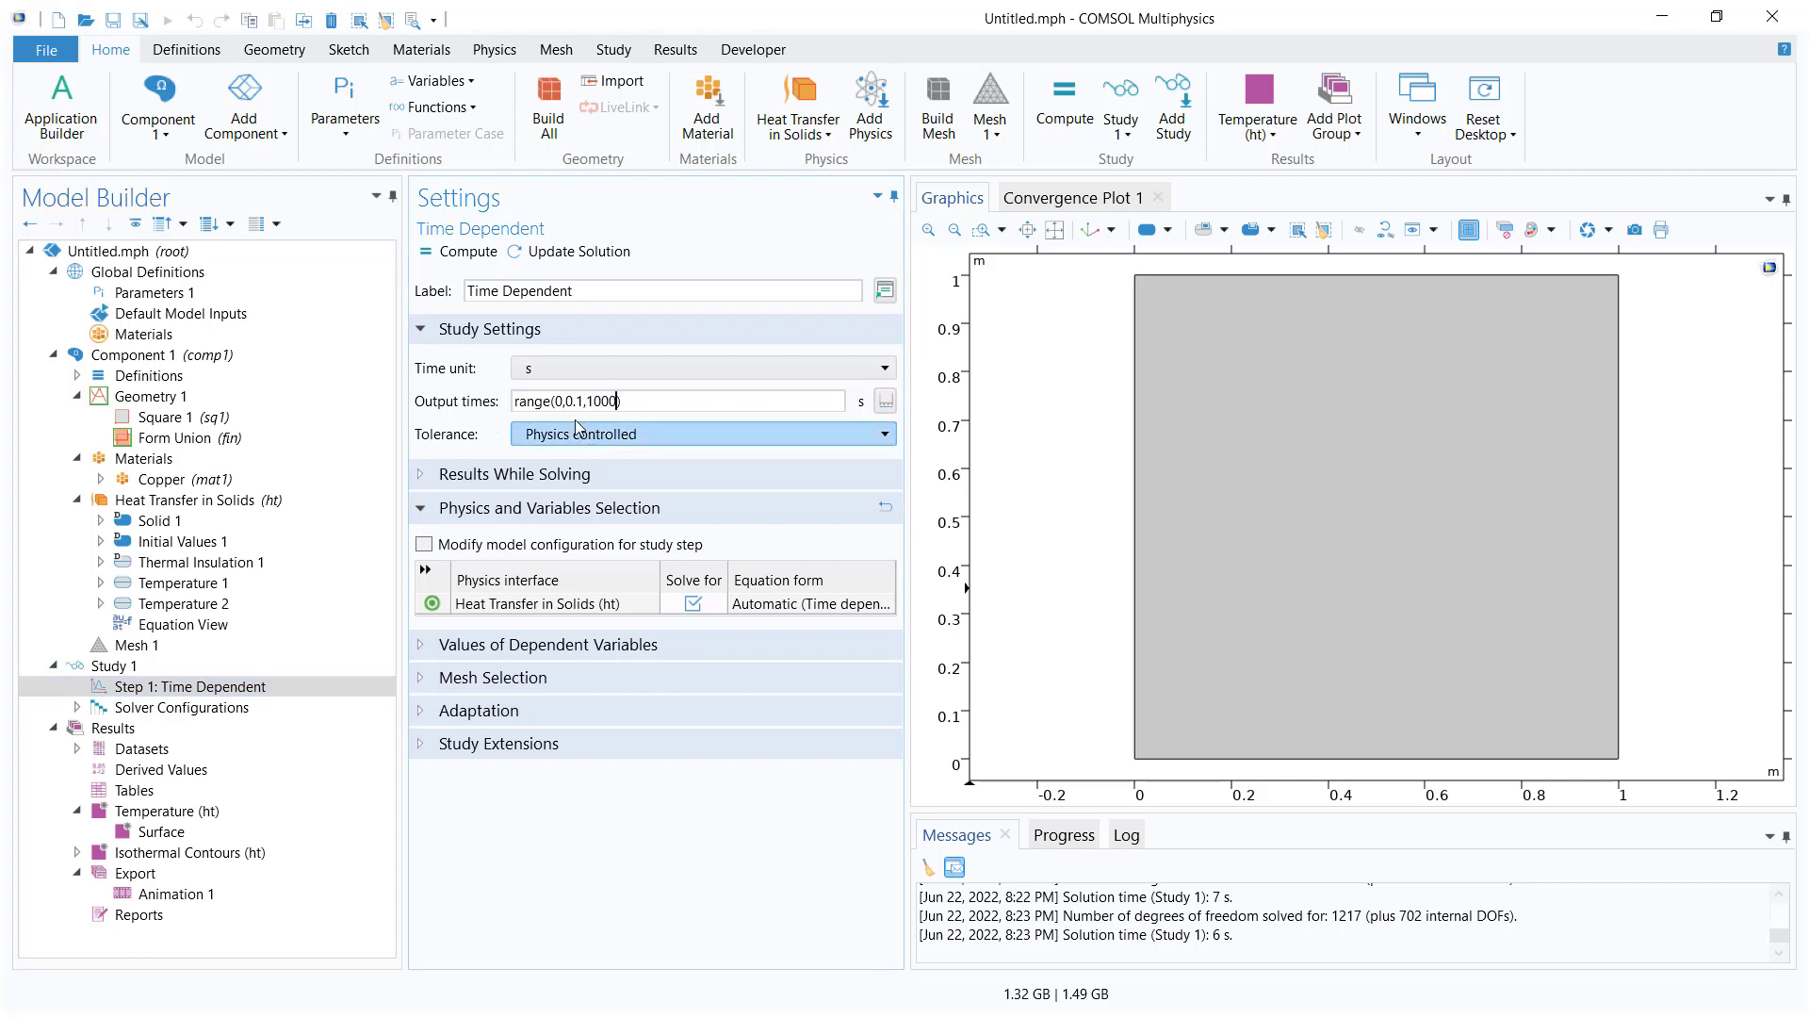
pyautogui.doubleClick(580, 401)
pyautogui.write('2')
pyautogui.click(487, 258)
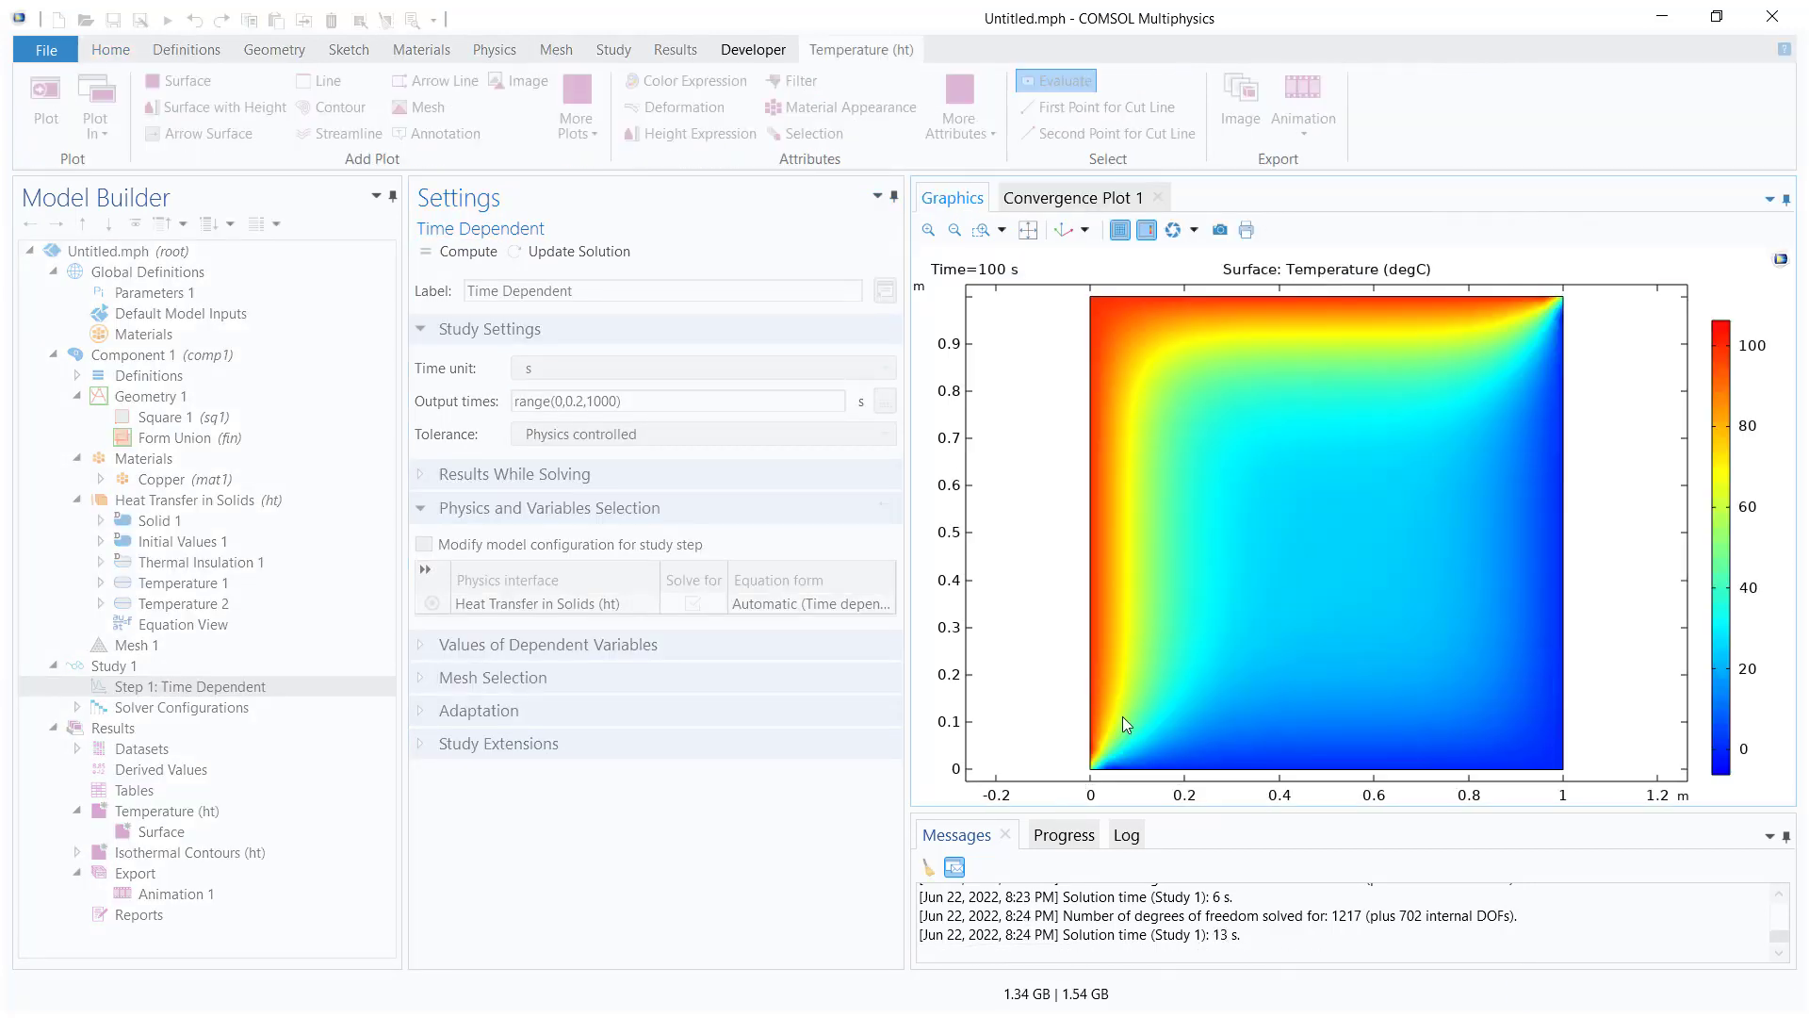
# Play the temperature animation for the recomputed solution, and replay it with the number of frames set to 25.
pyautogui.click(158, 900)
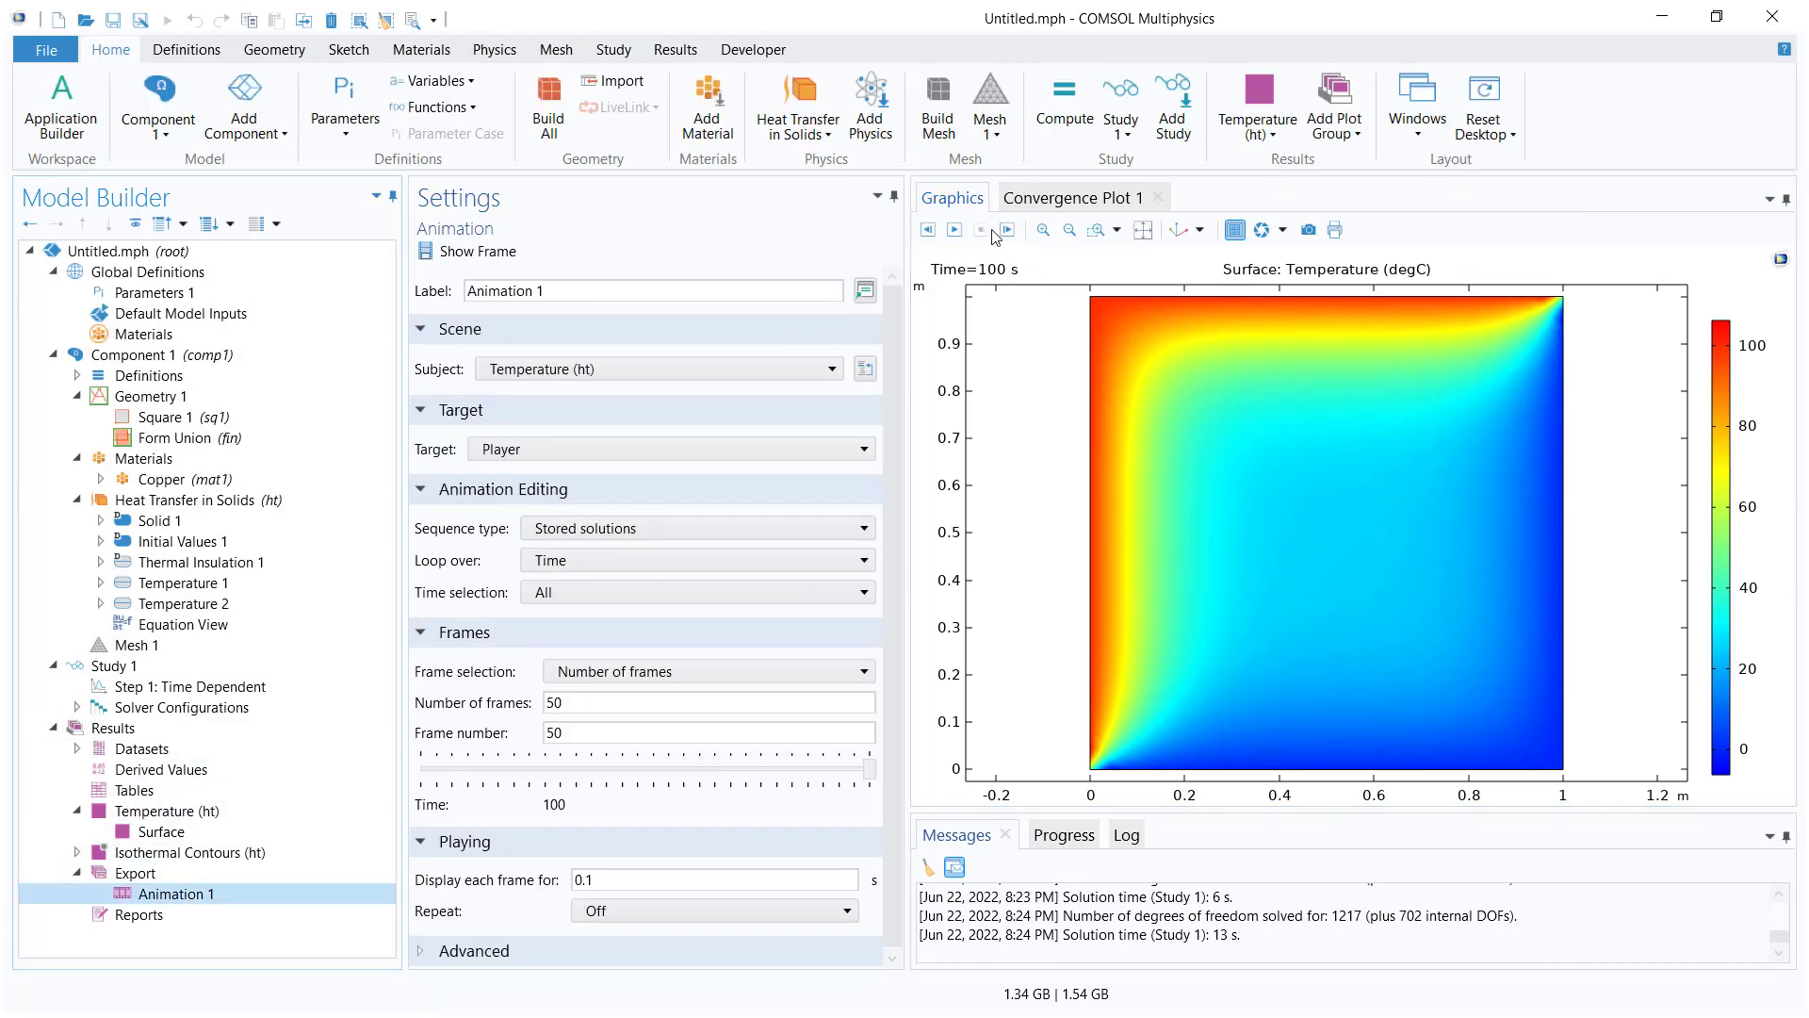
pyautogui.click(954, 229)
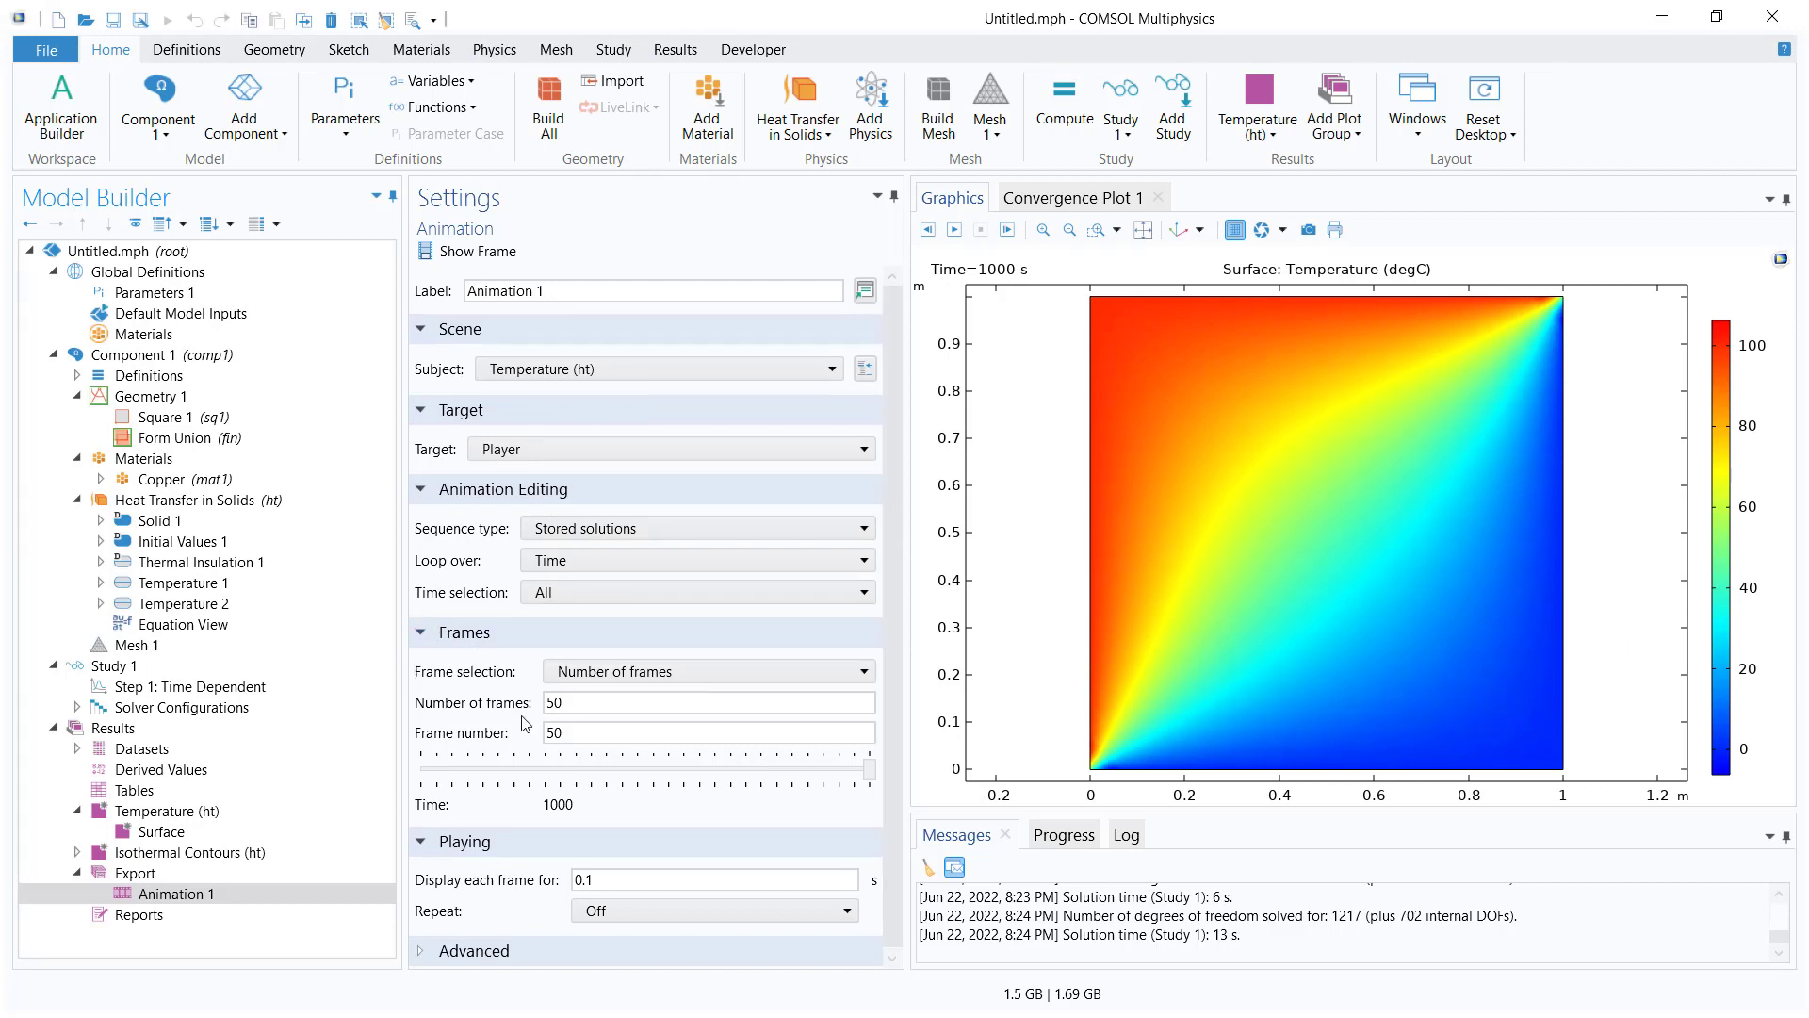
pyautogui.doubleClick(604, 702)
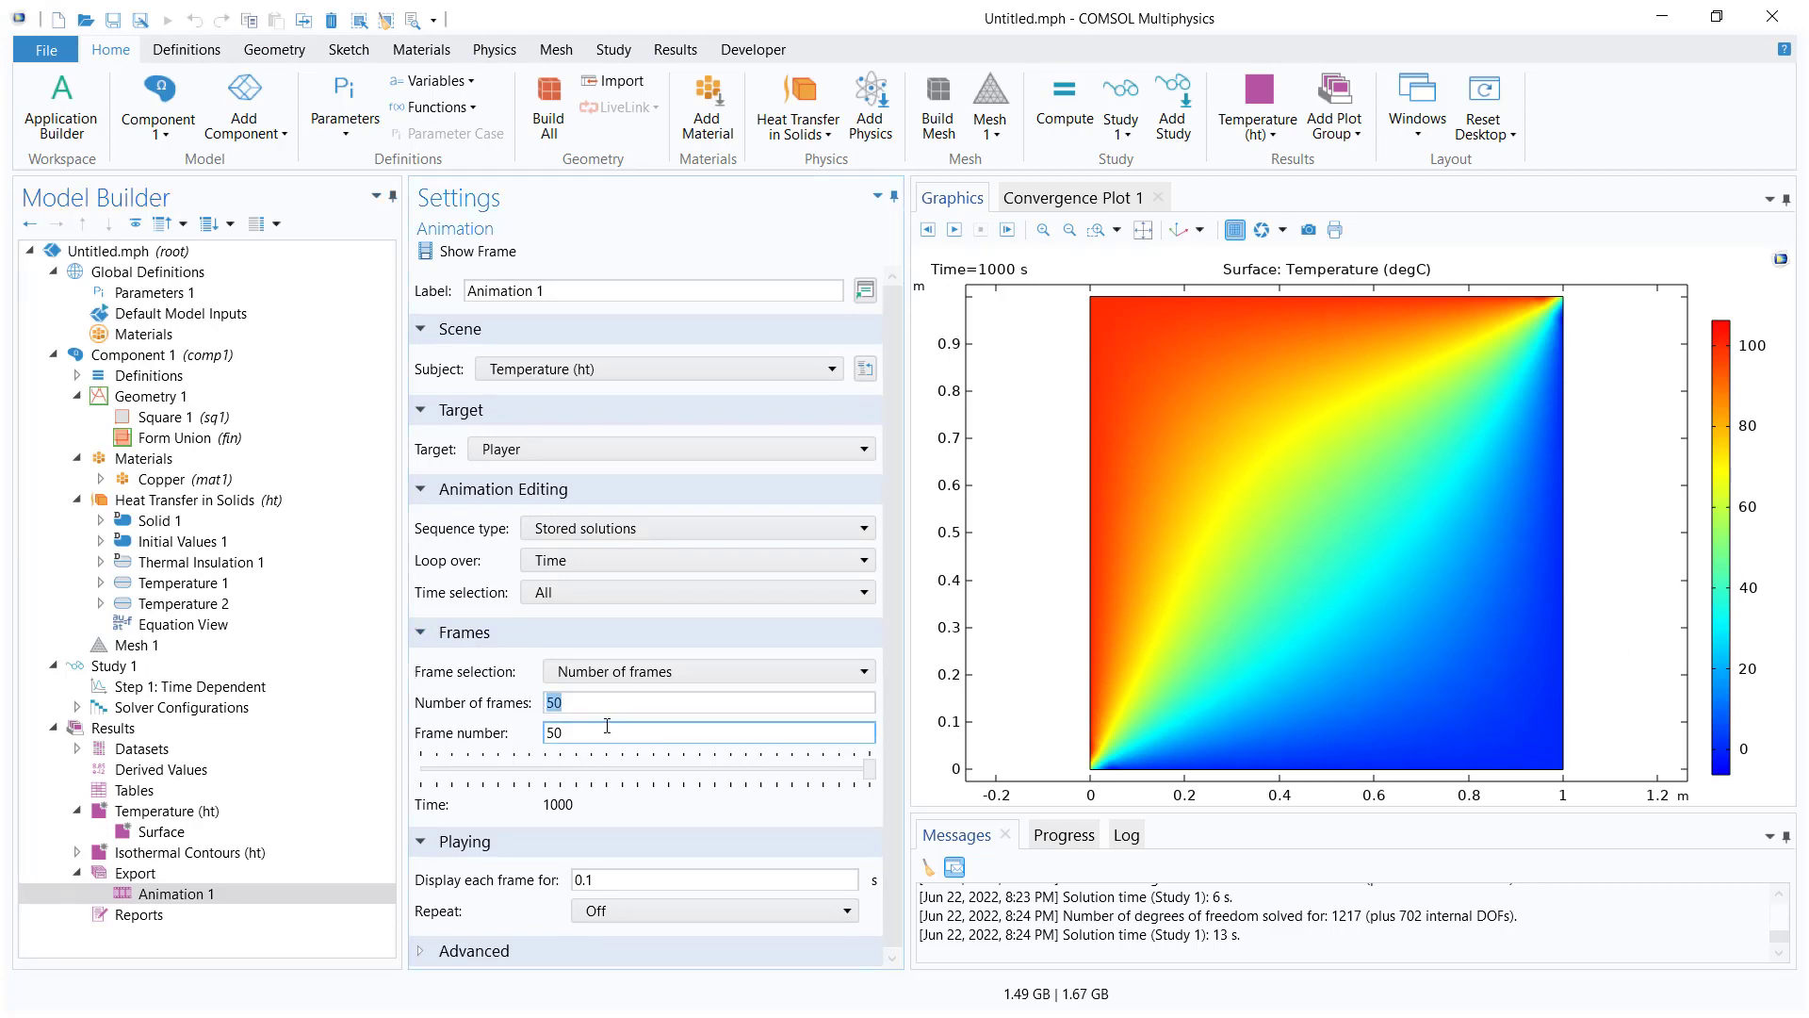
pyautogui.write('25')
pyautogui.click(953, 229)
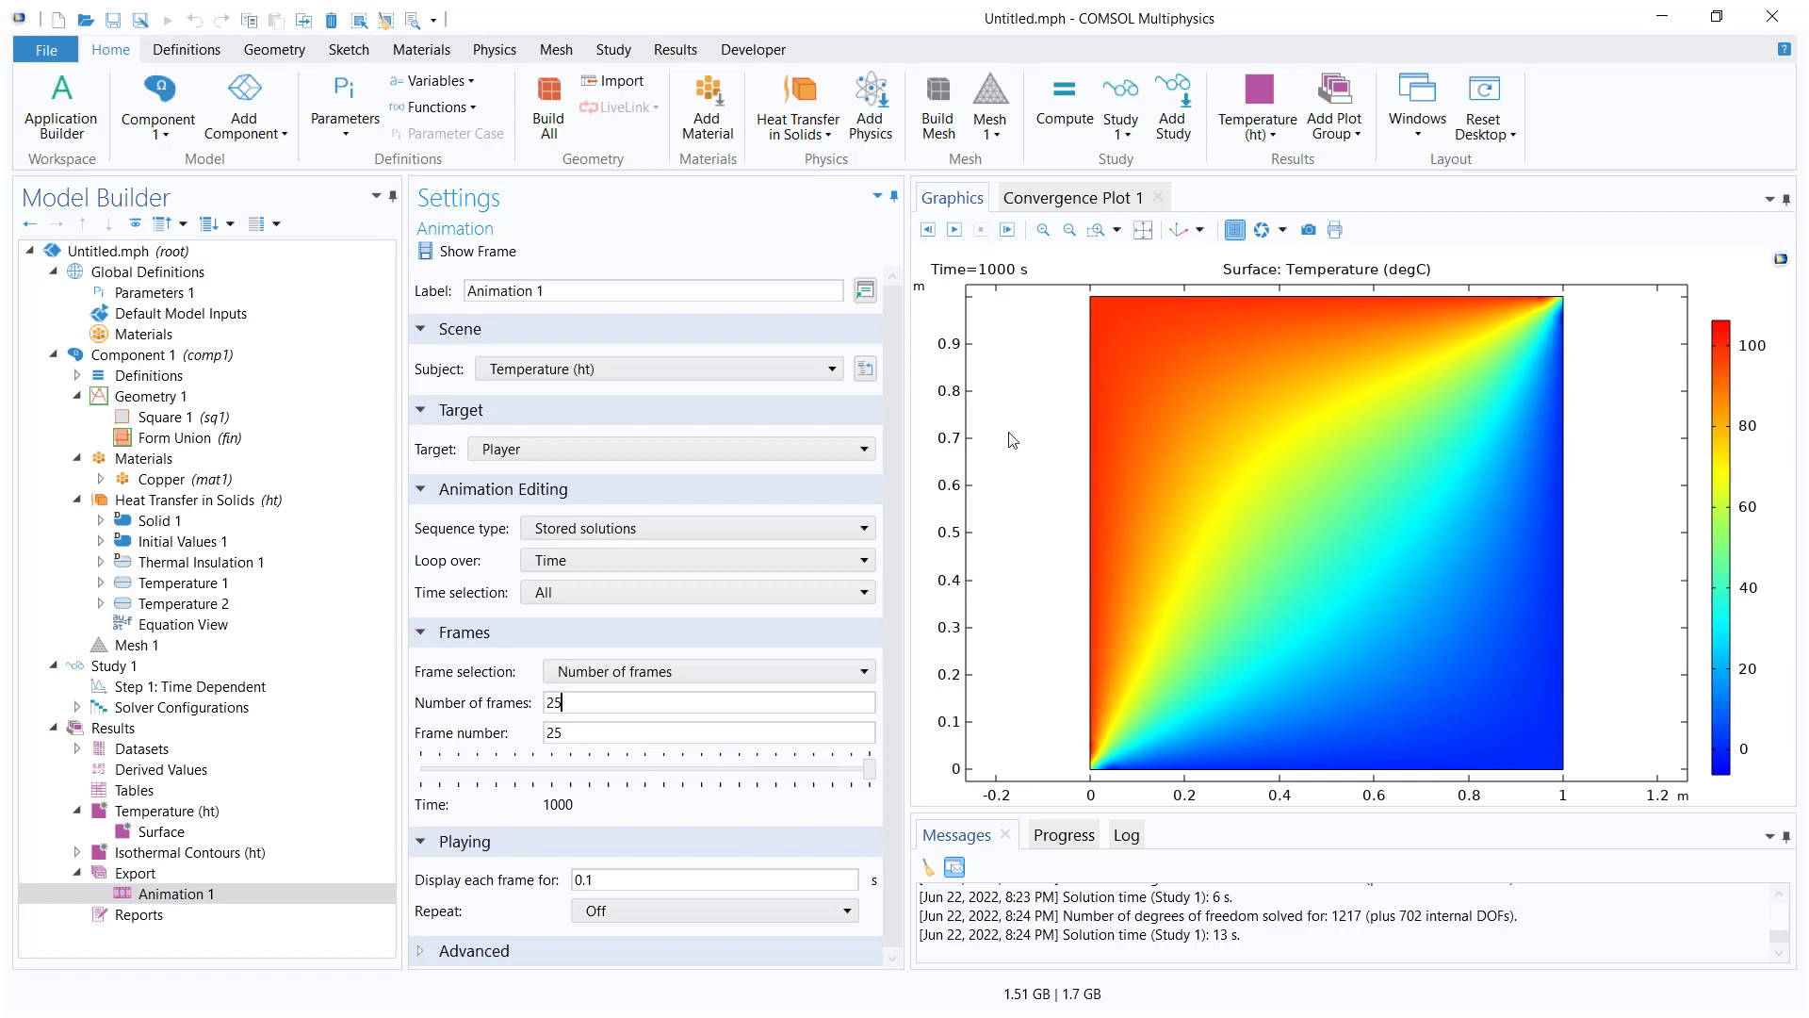
# Recompute the study with output times range(0,0.2,1500) and replay the temperature animation.
pyautogui.click(189, 686)
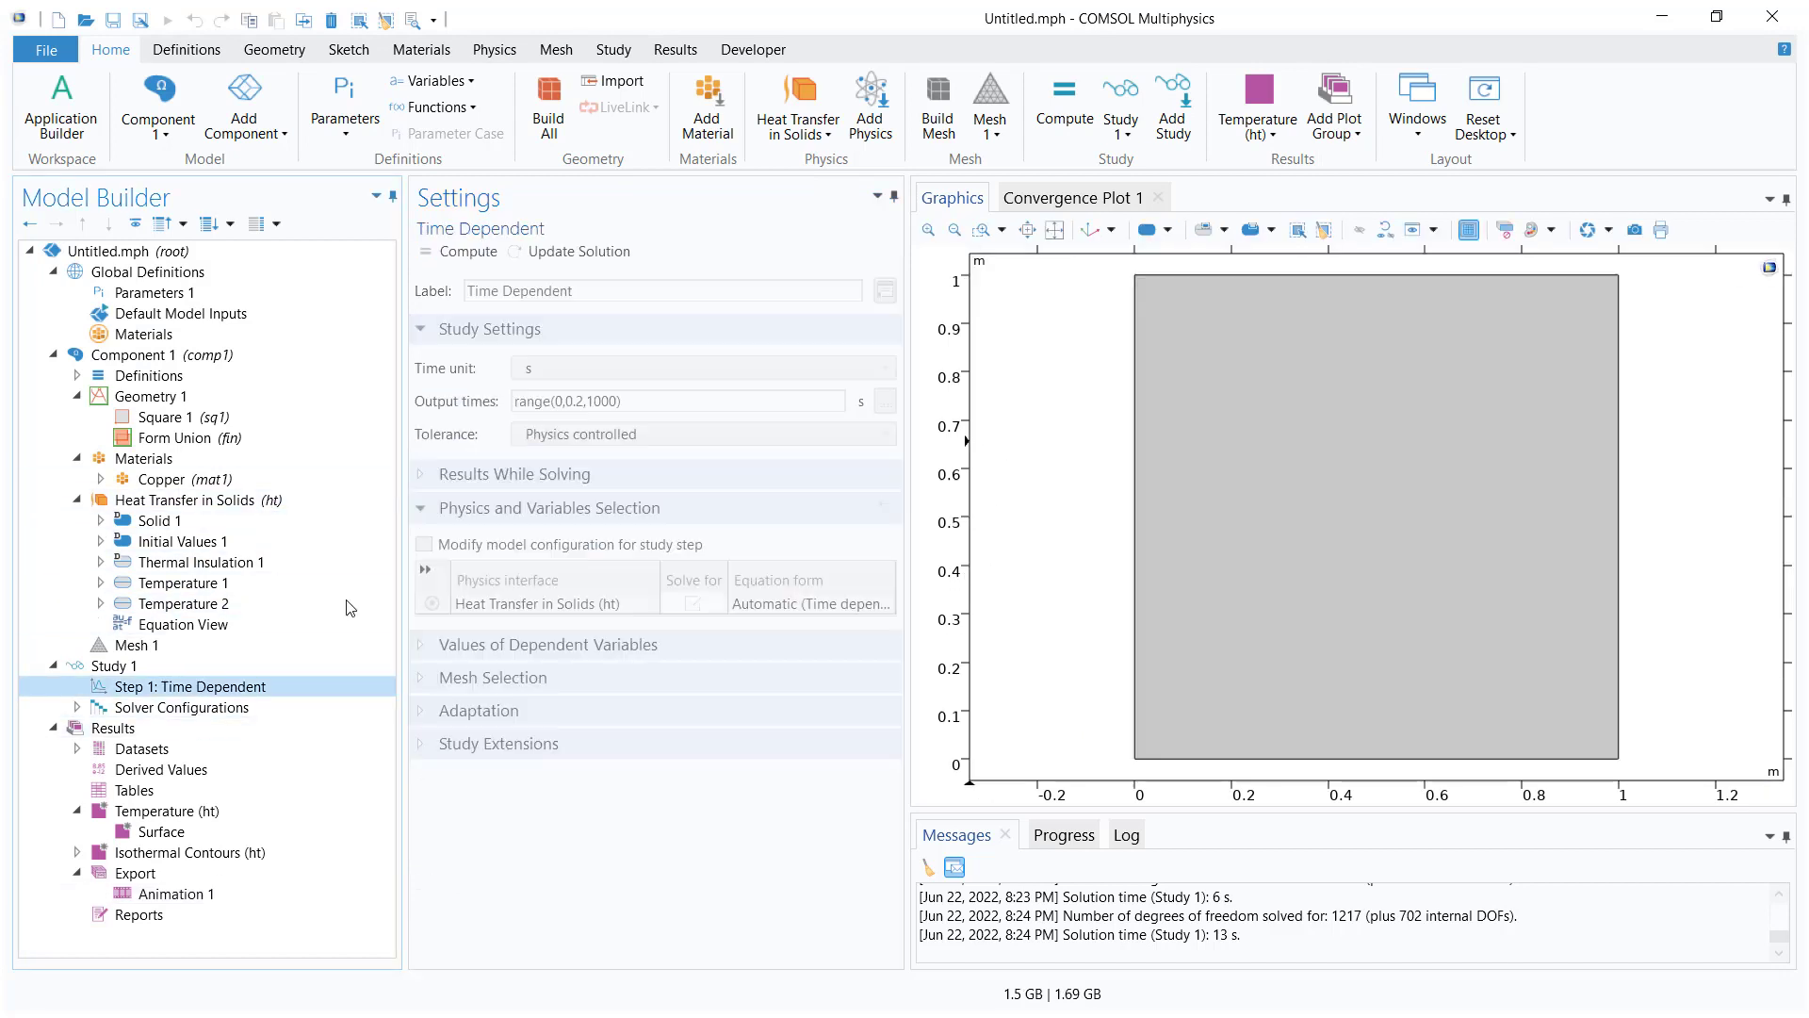
pyautogui.click(611, 403)
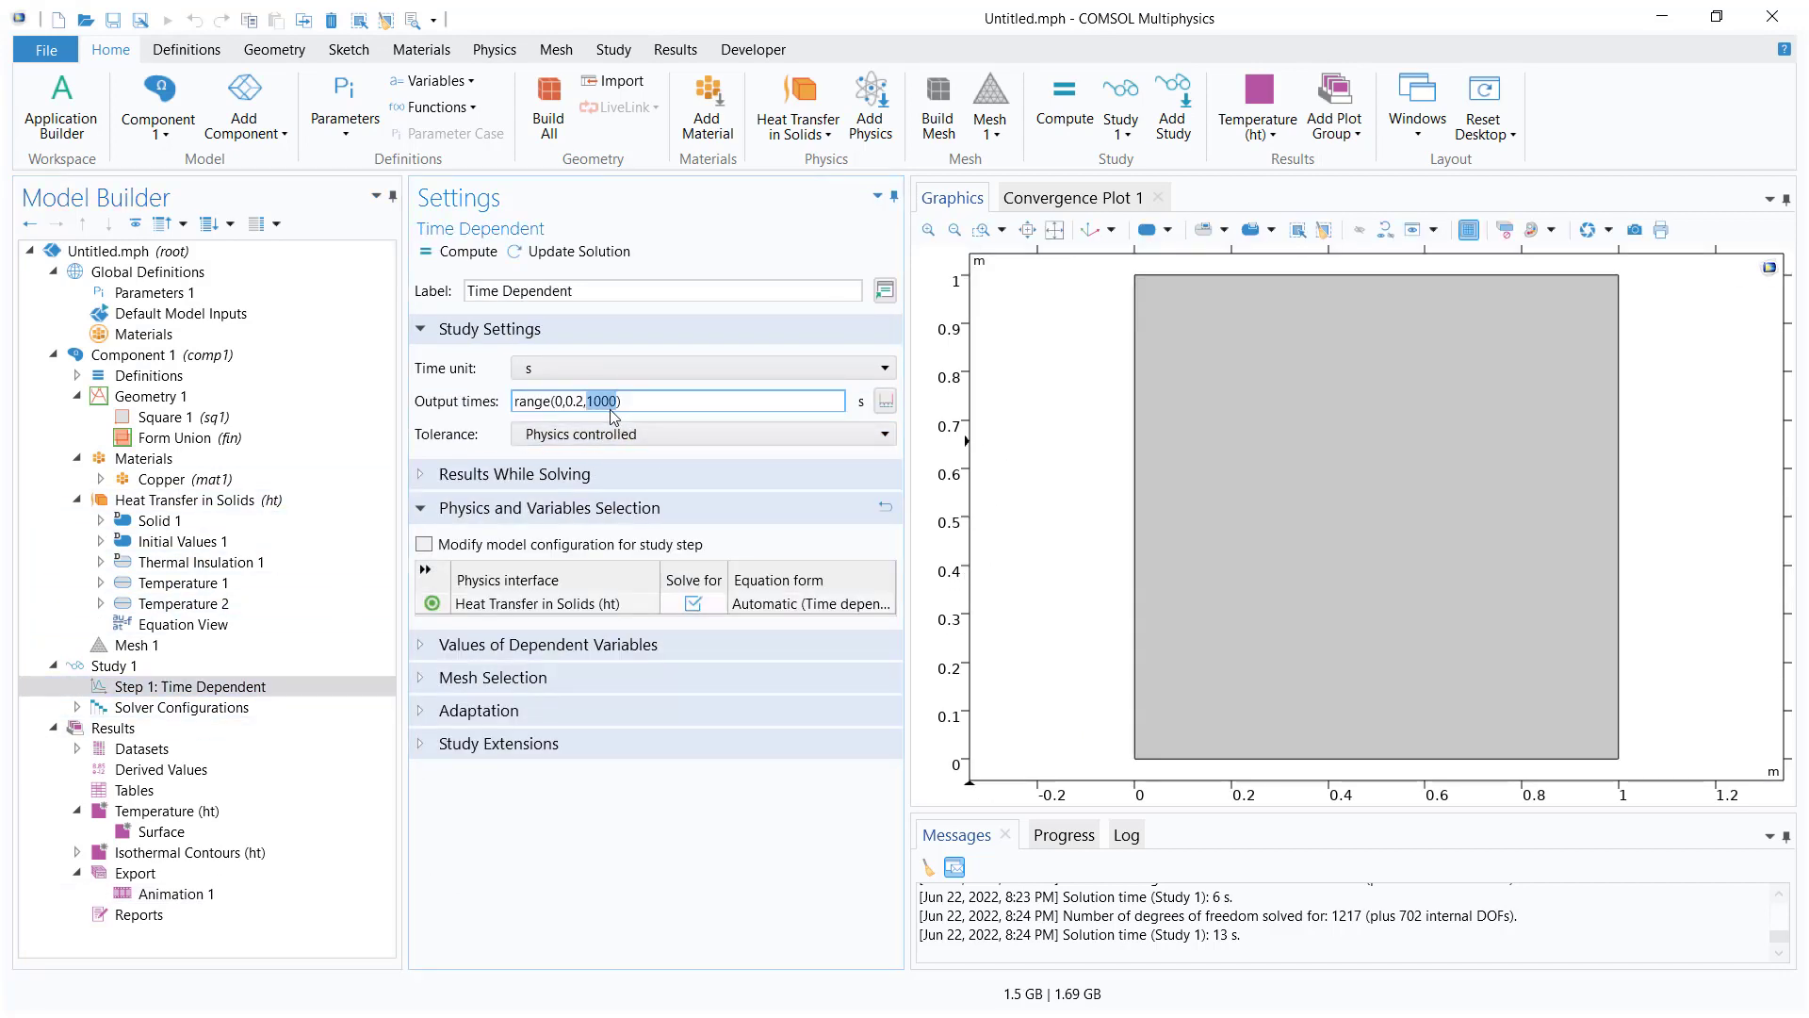
pyautogui.write('0')
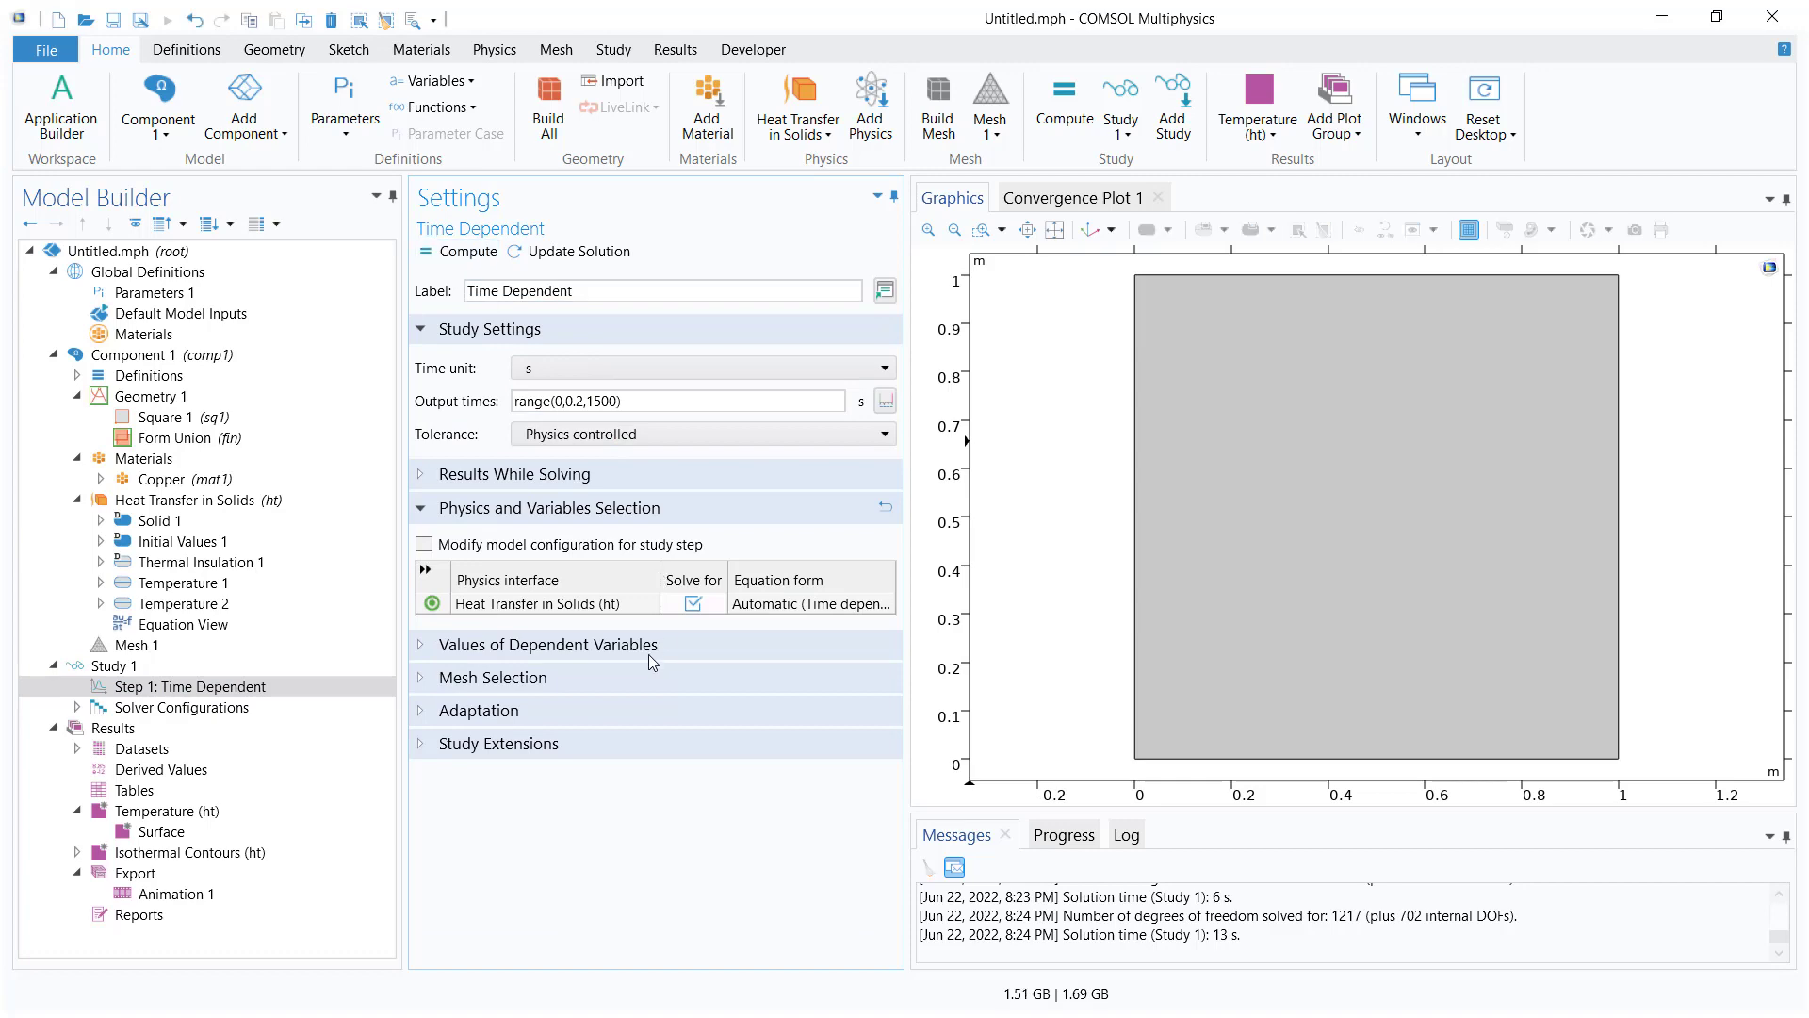
pyautogui.press('F8')
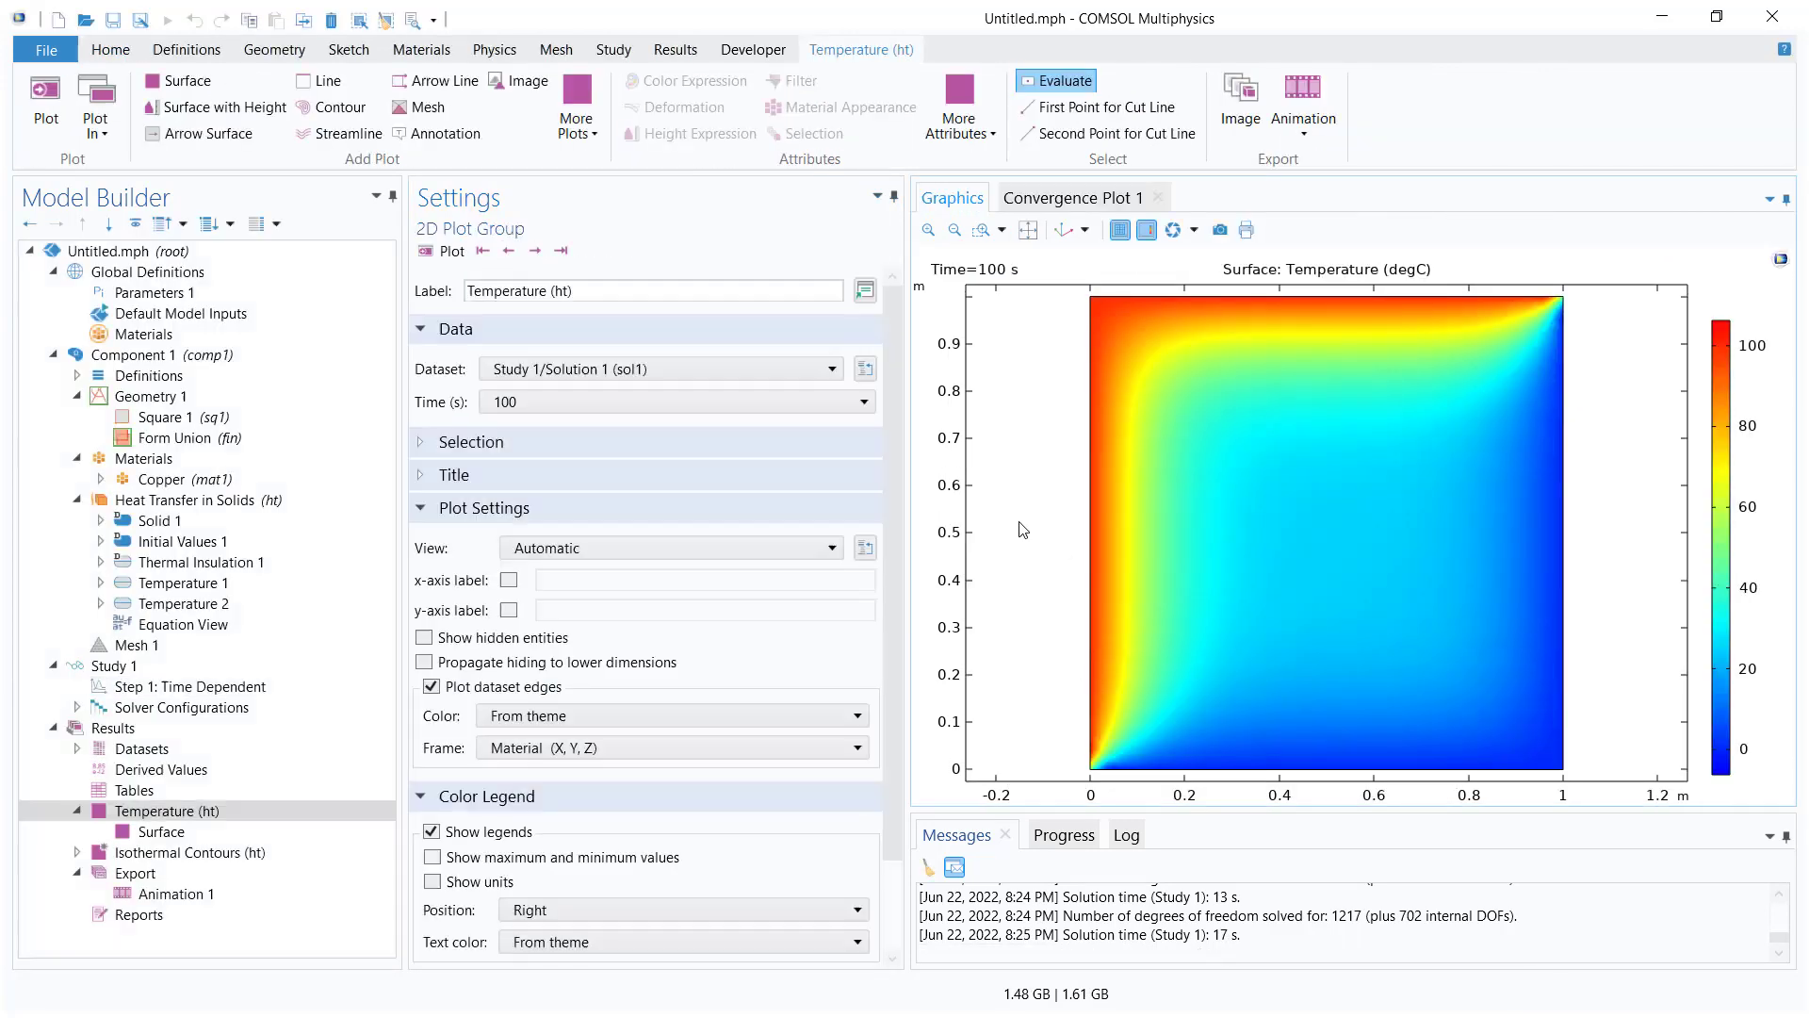
pyautogui.click(304, 888)
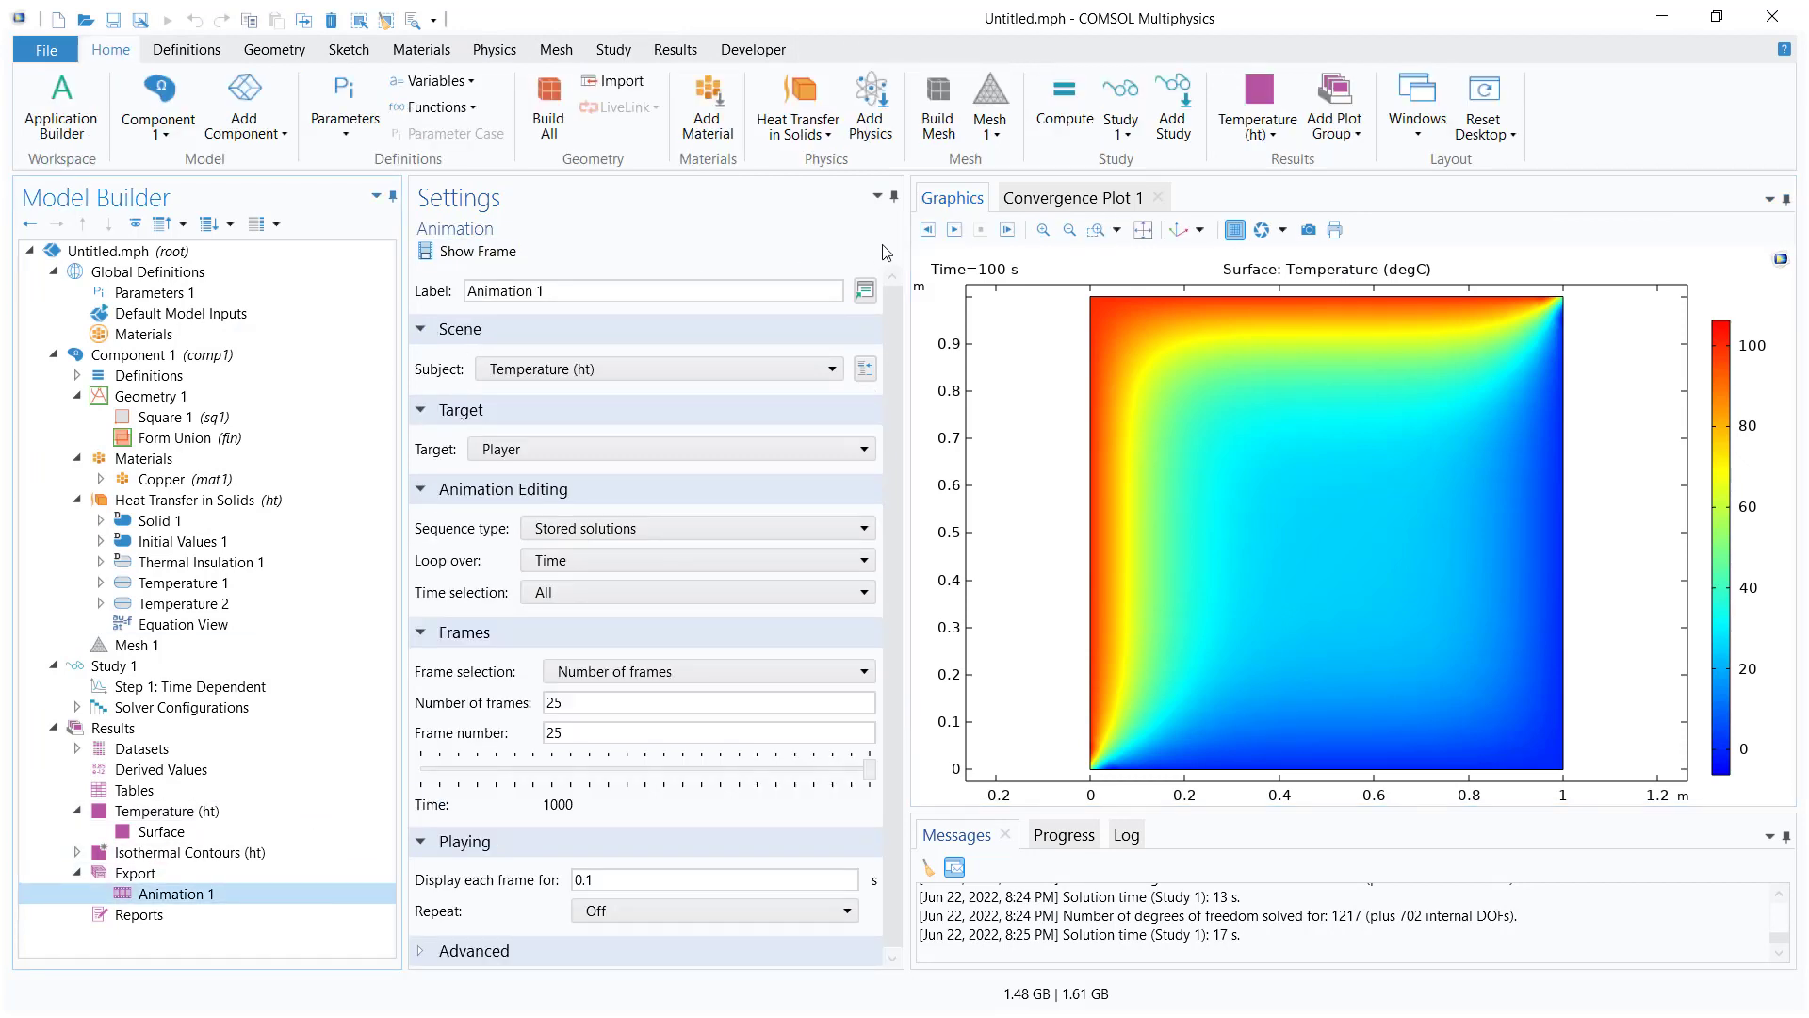
pyautogui.click(955, 229)
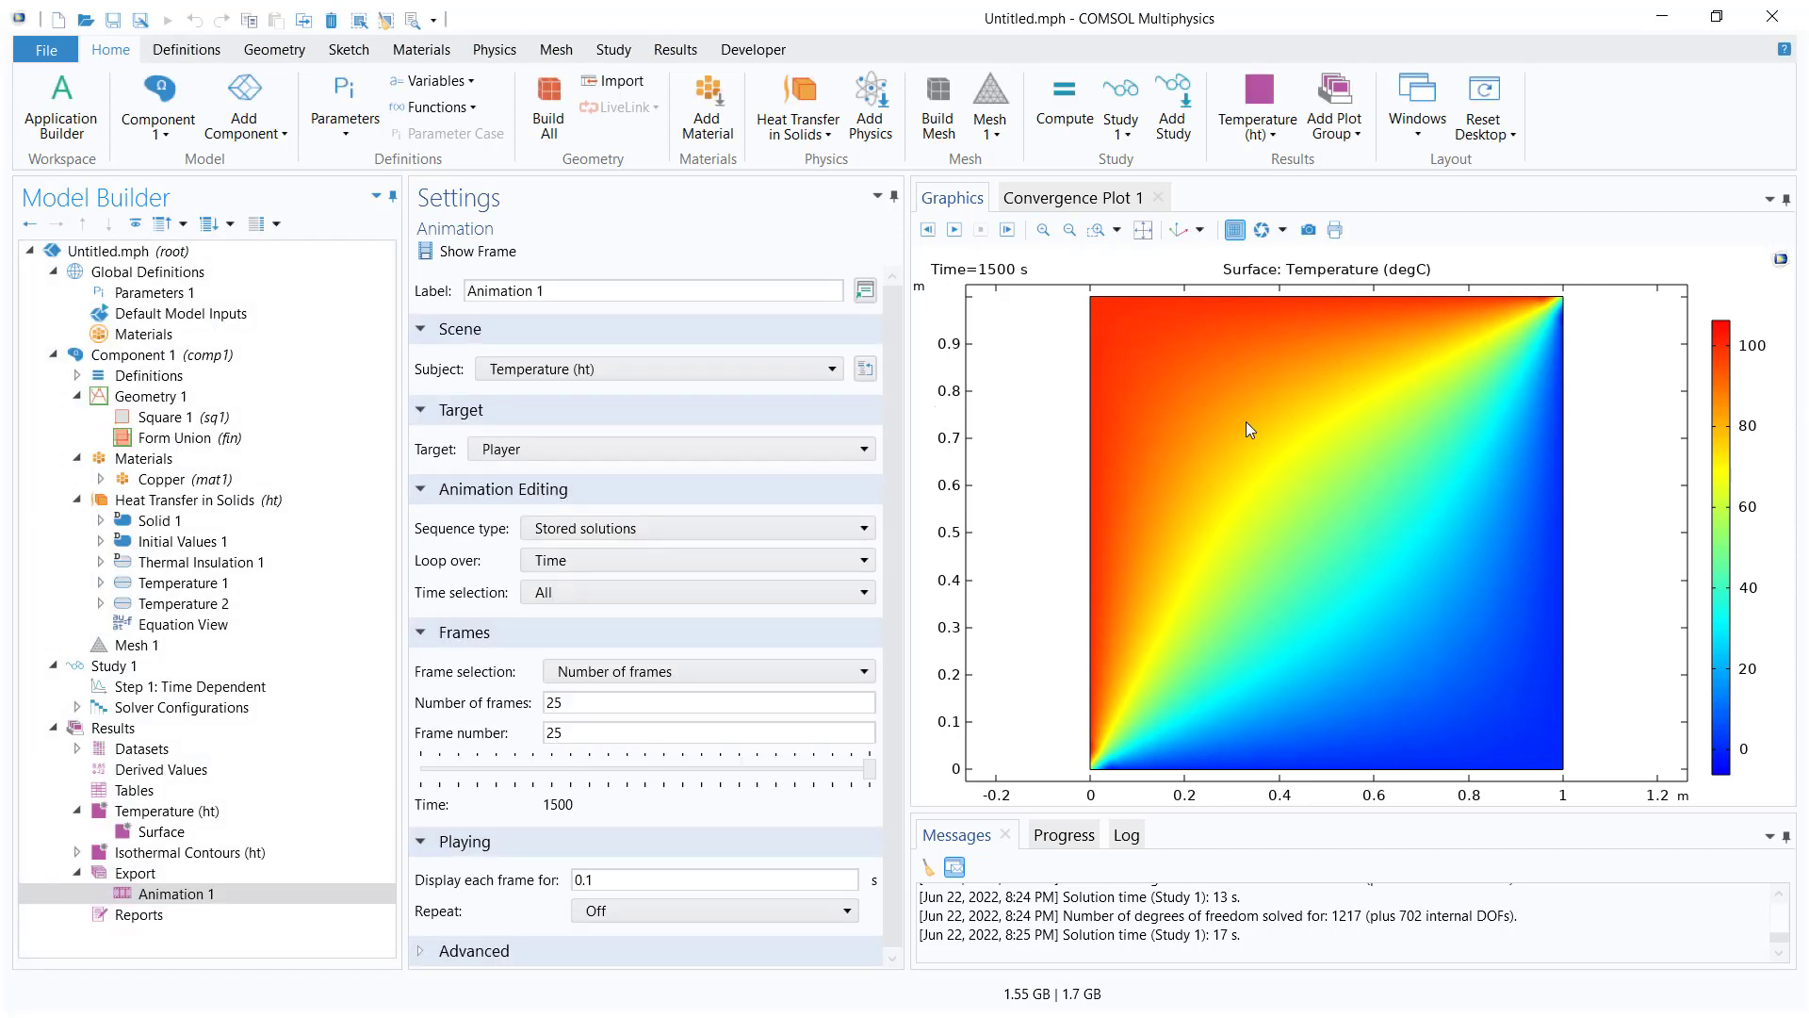
# Extend the study's output times to range(0,0.2,2000), recompute, and play the temperature animation for the longer period.
pyautogui.click(160, 832)
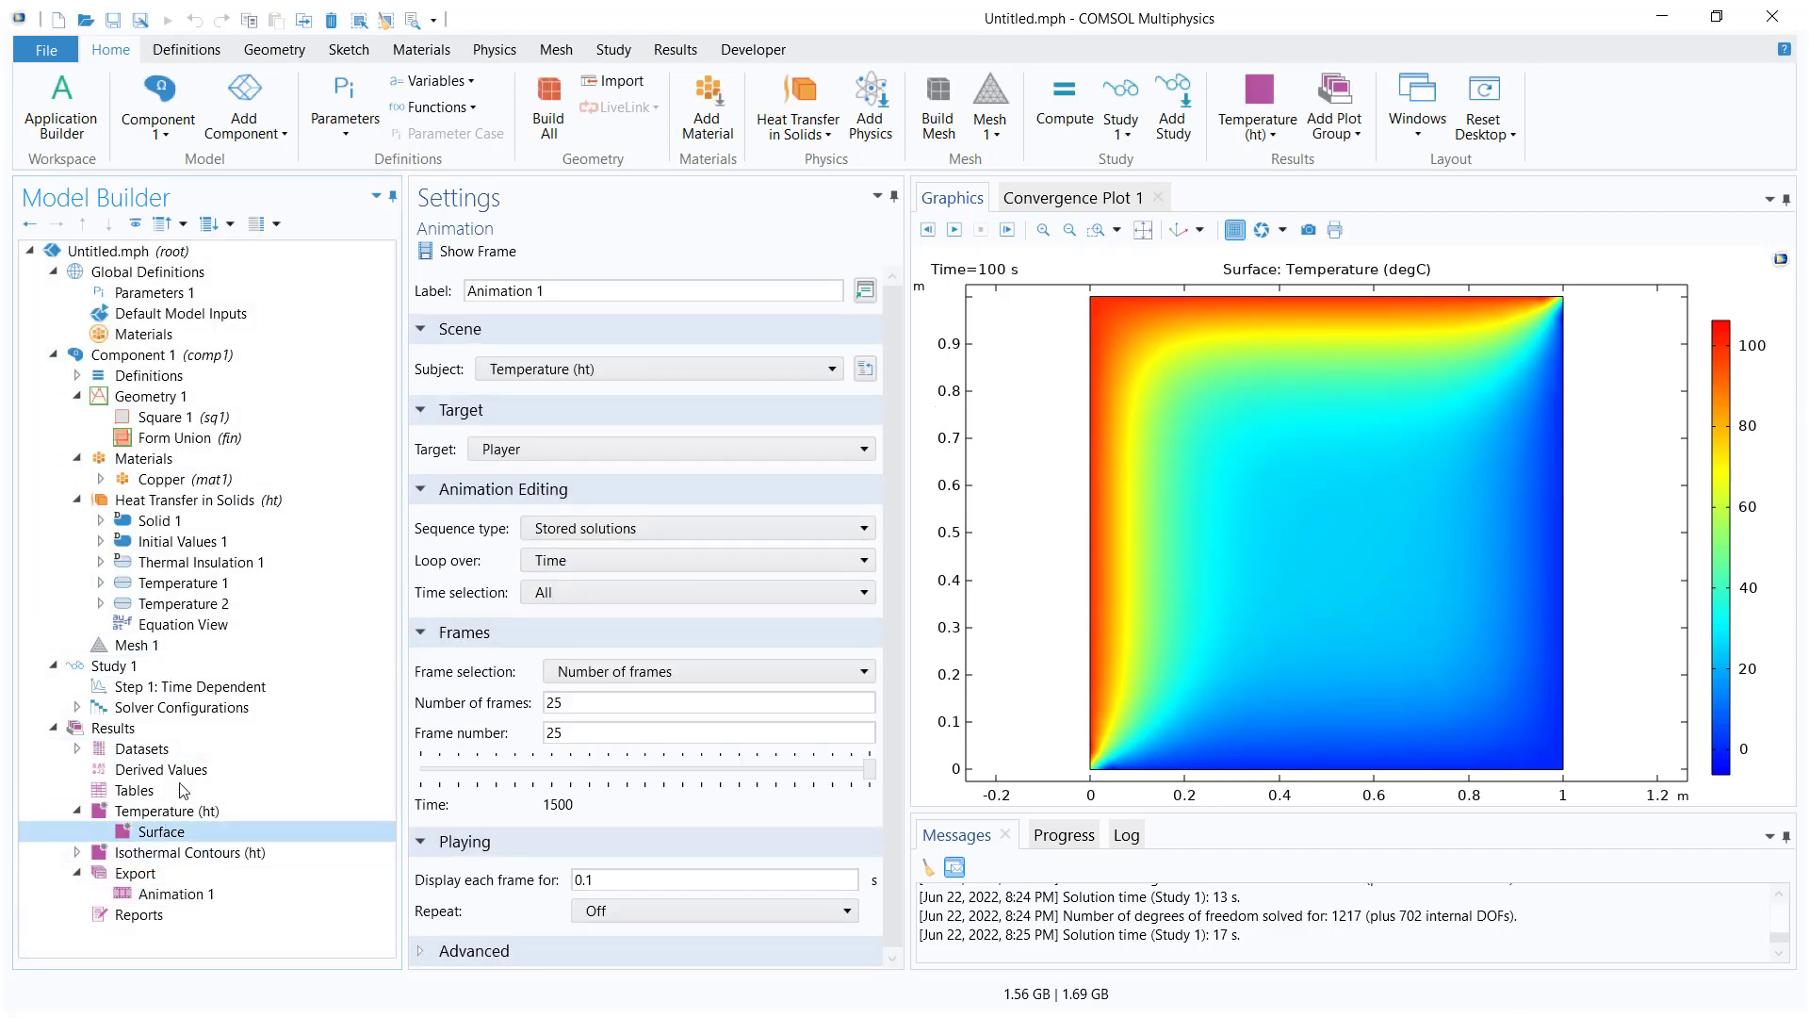
pyautogui.click(201, 687)
pyautogui.doubleClick(603, 401)
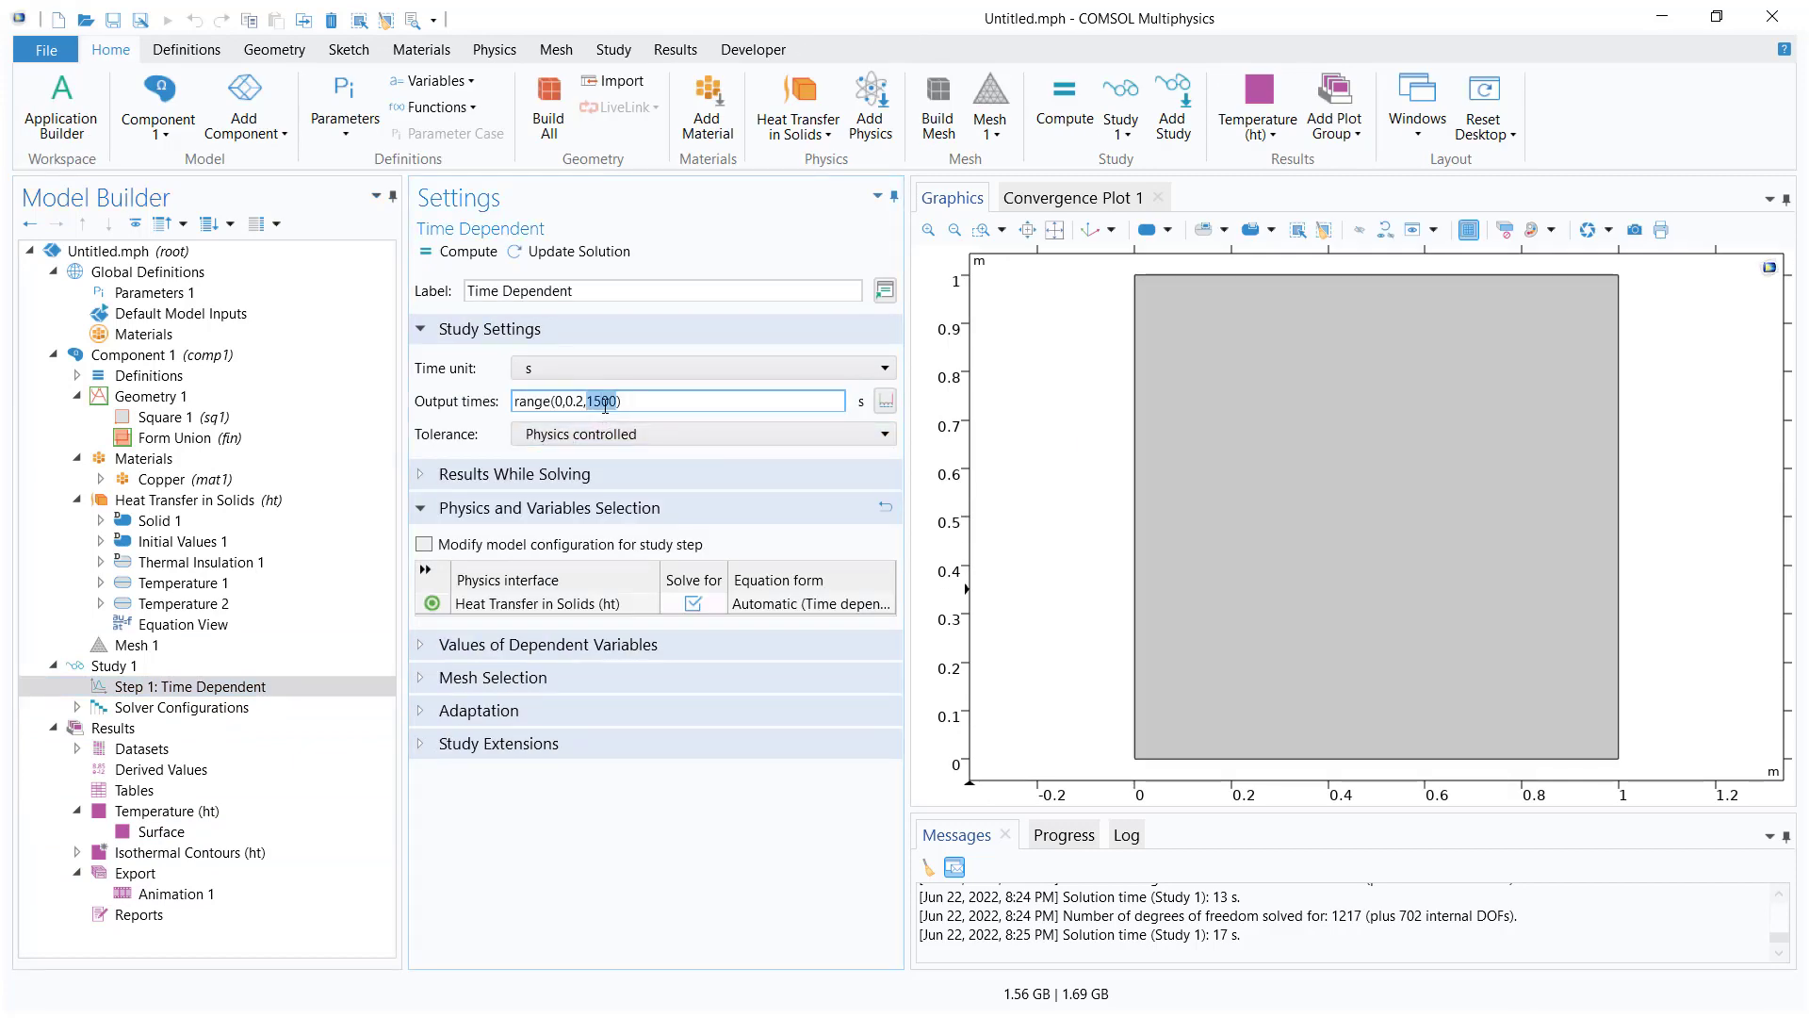
pyautogui.write('2000')
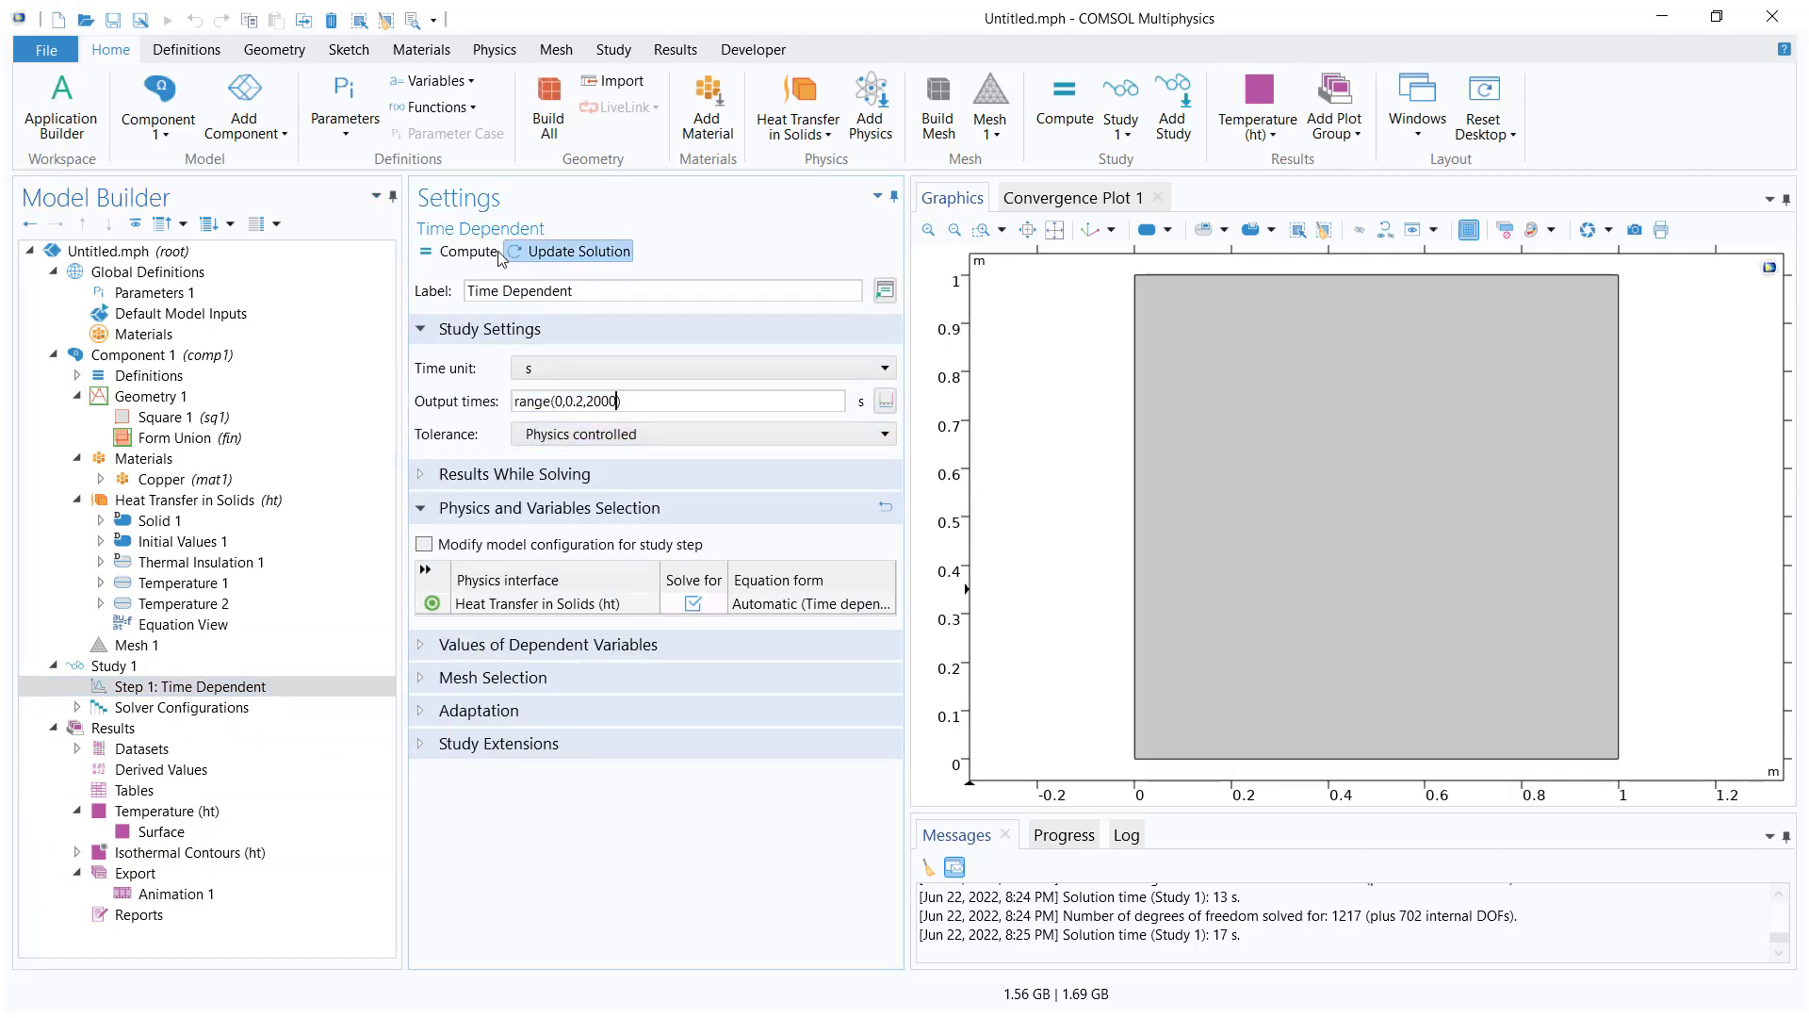
pyautogui.press('F8')
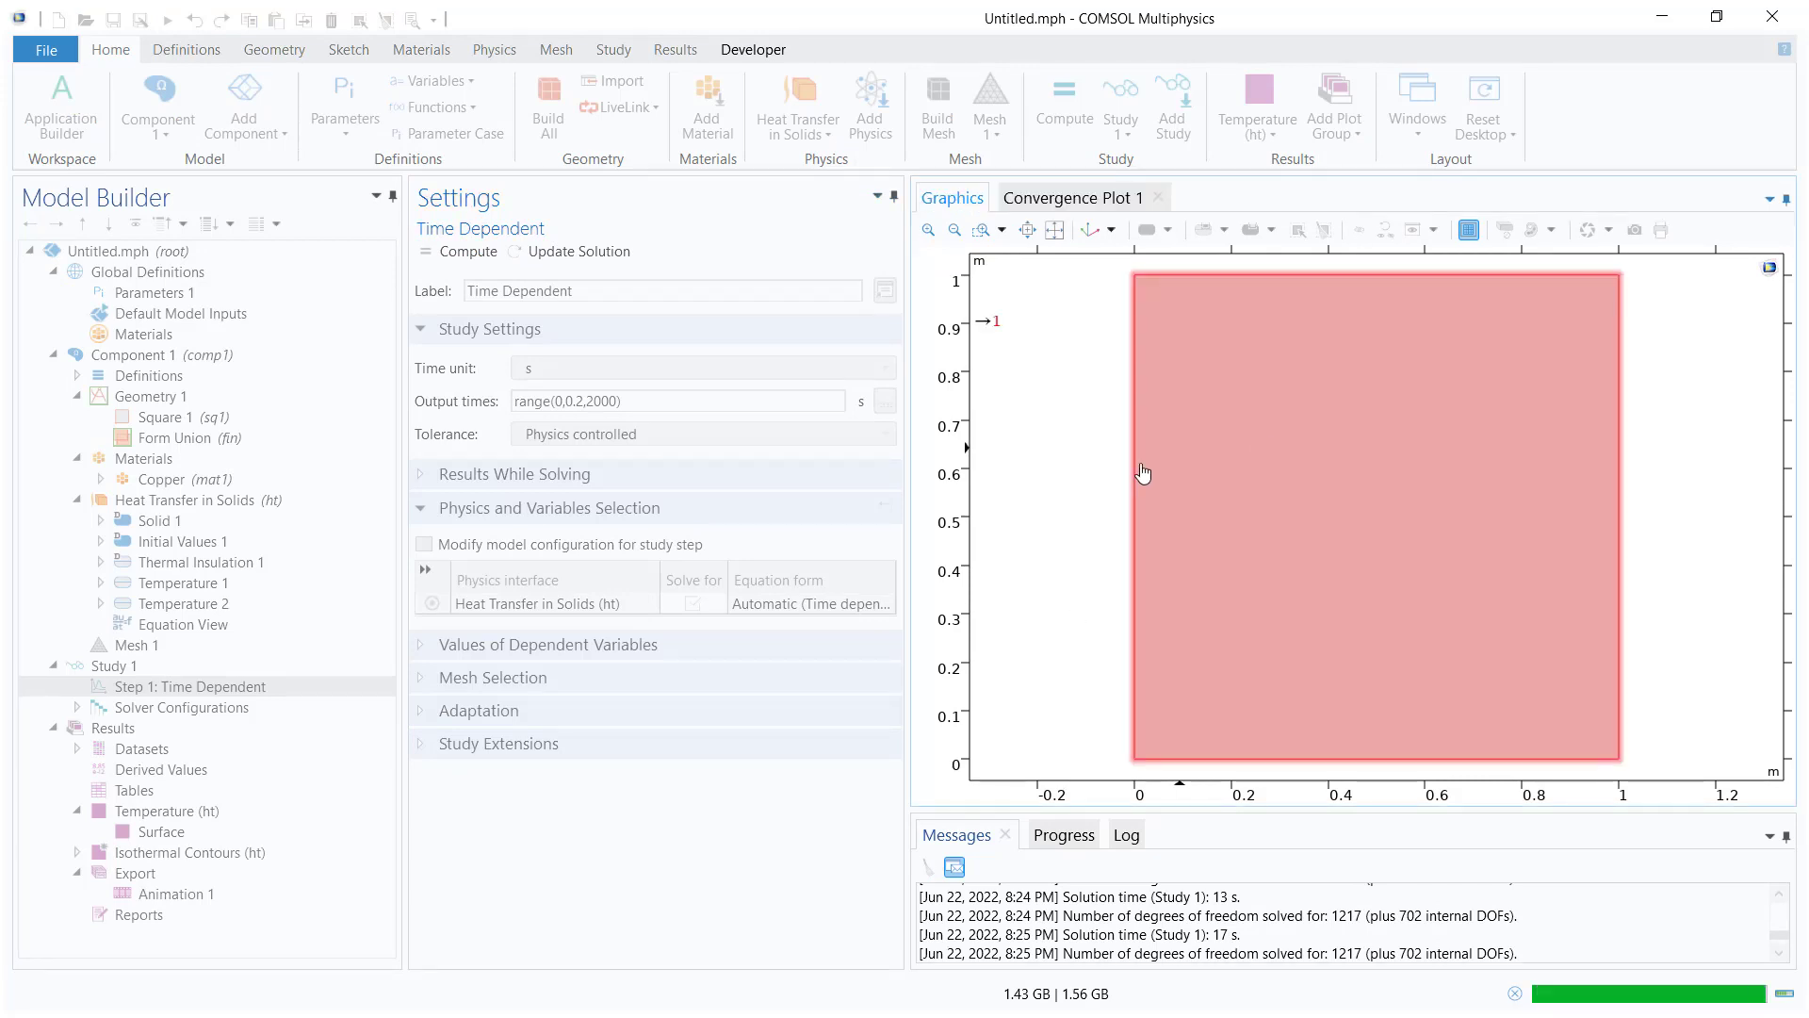
pyautogui.click(160, 894)
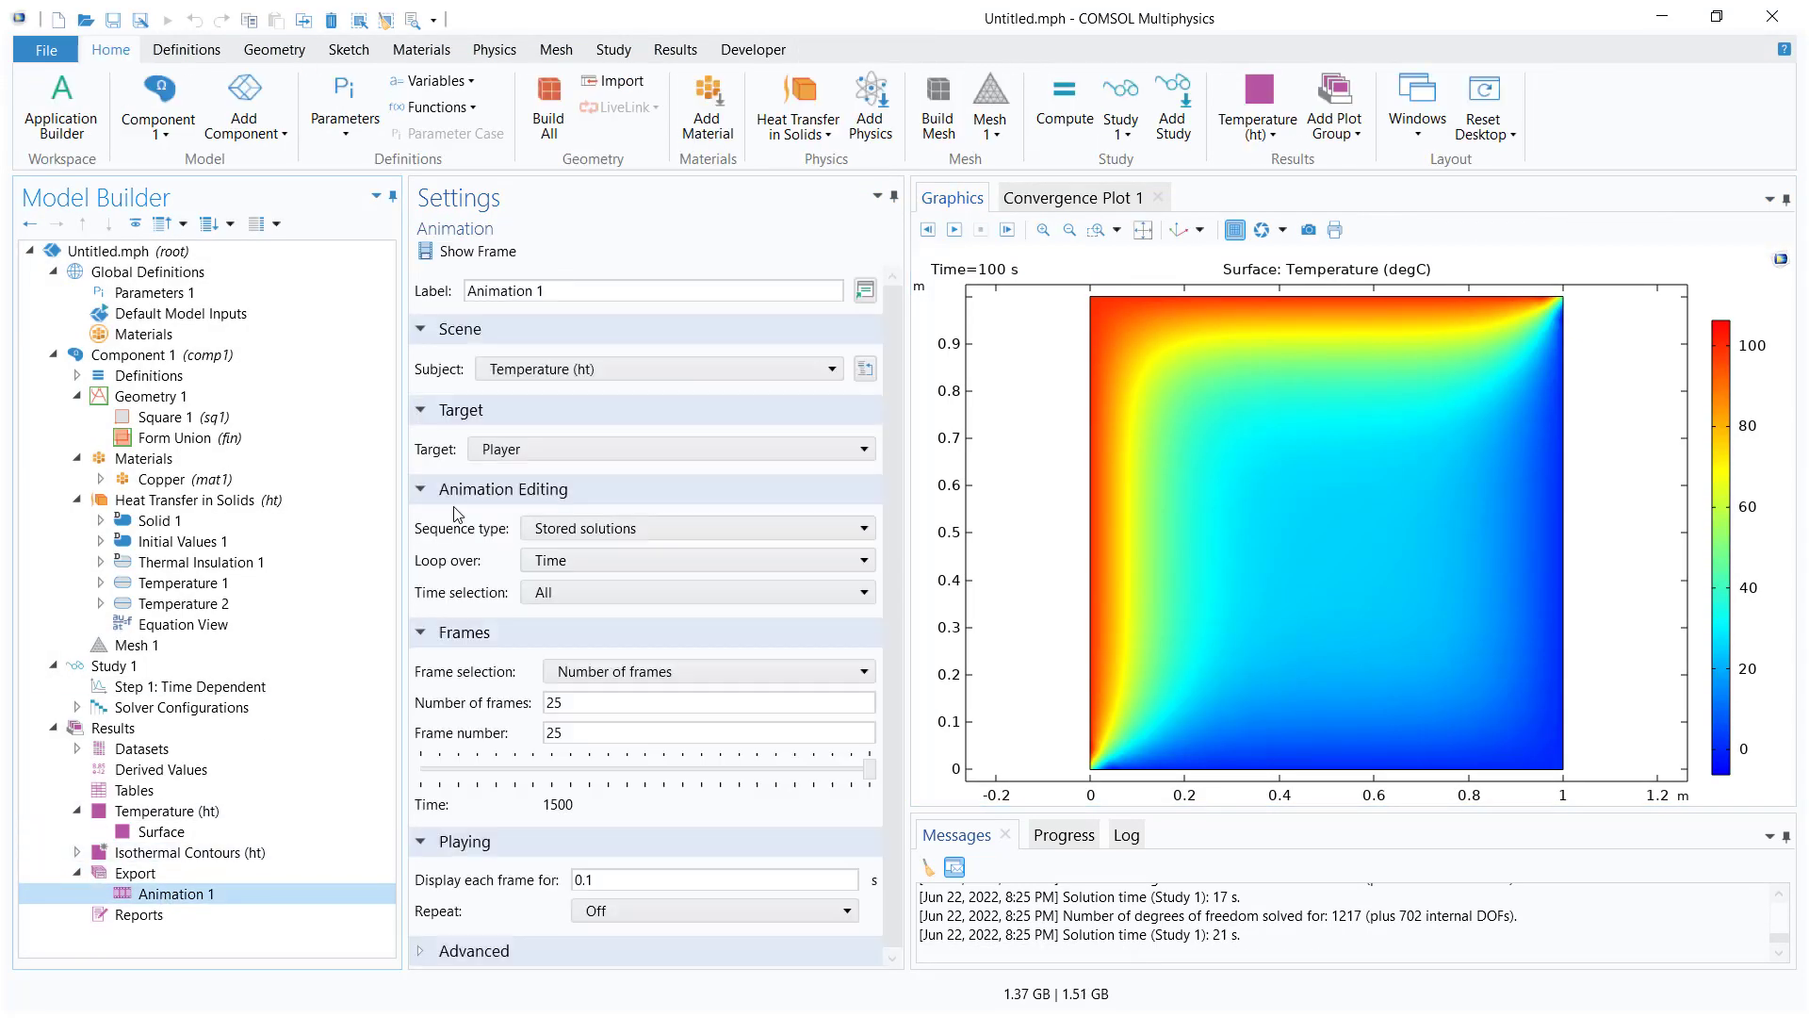
pyautogui.click(954, 231)
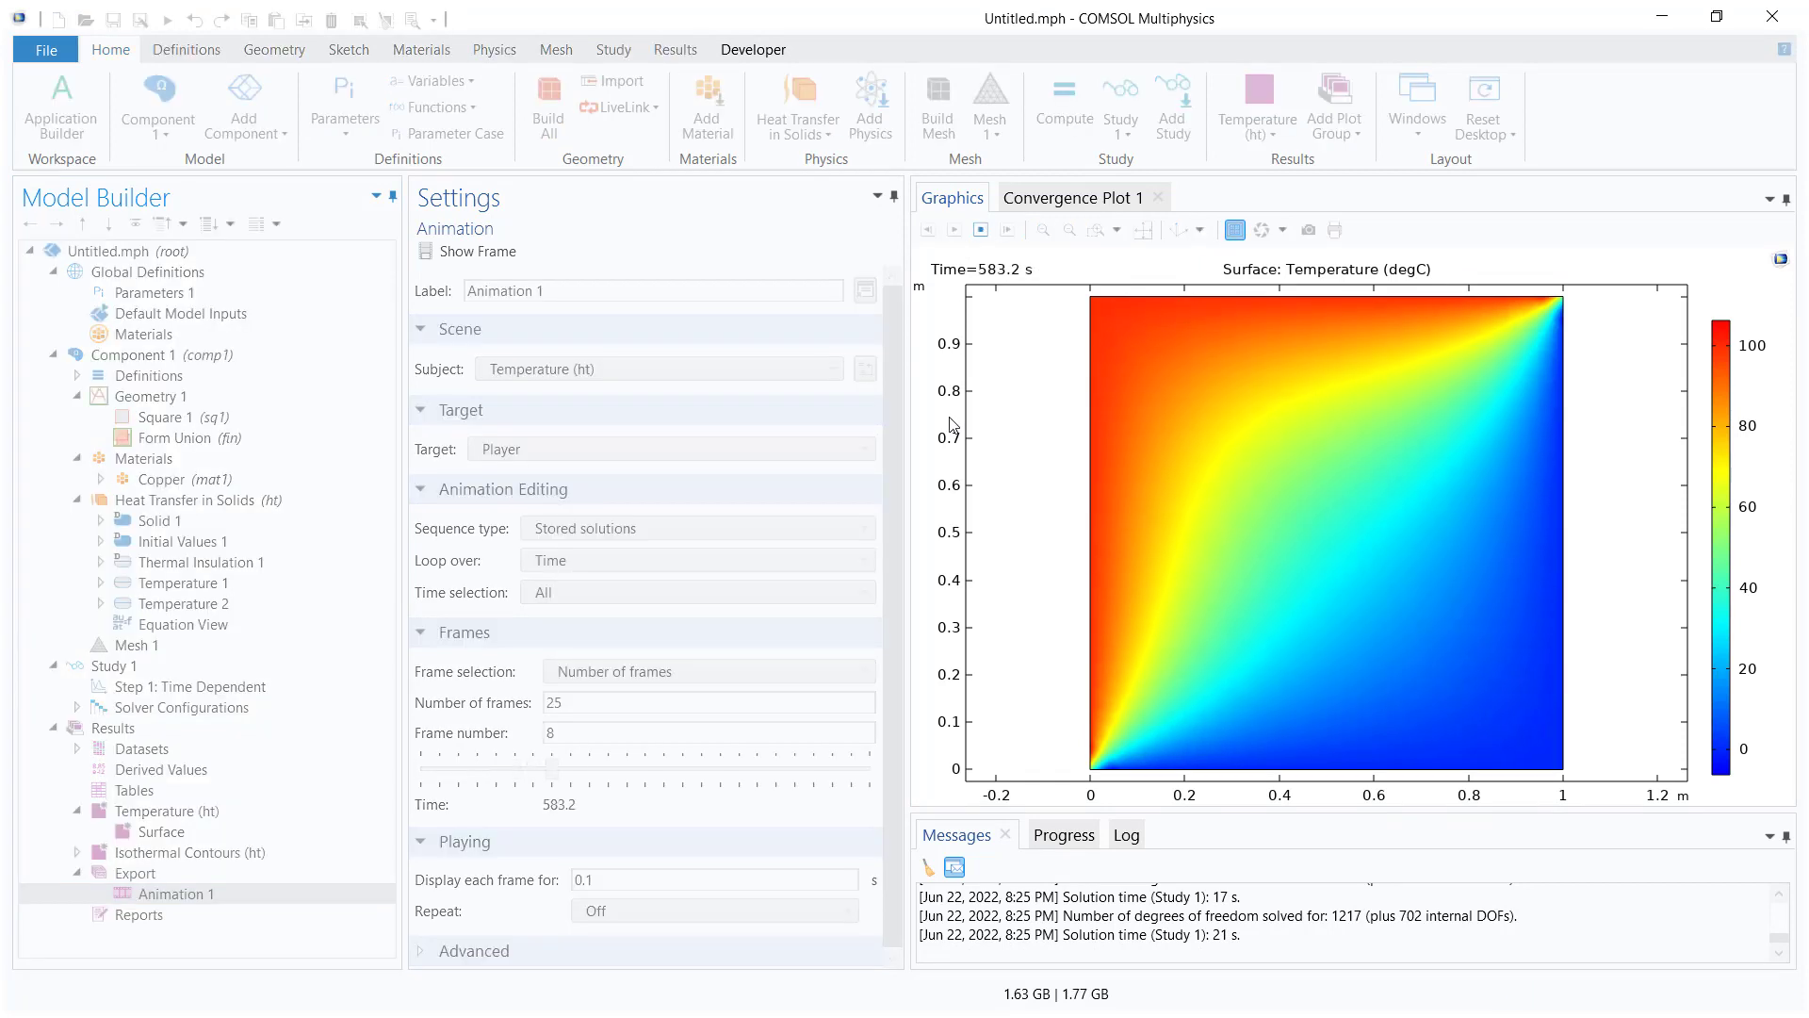